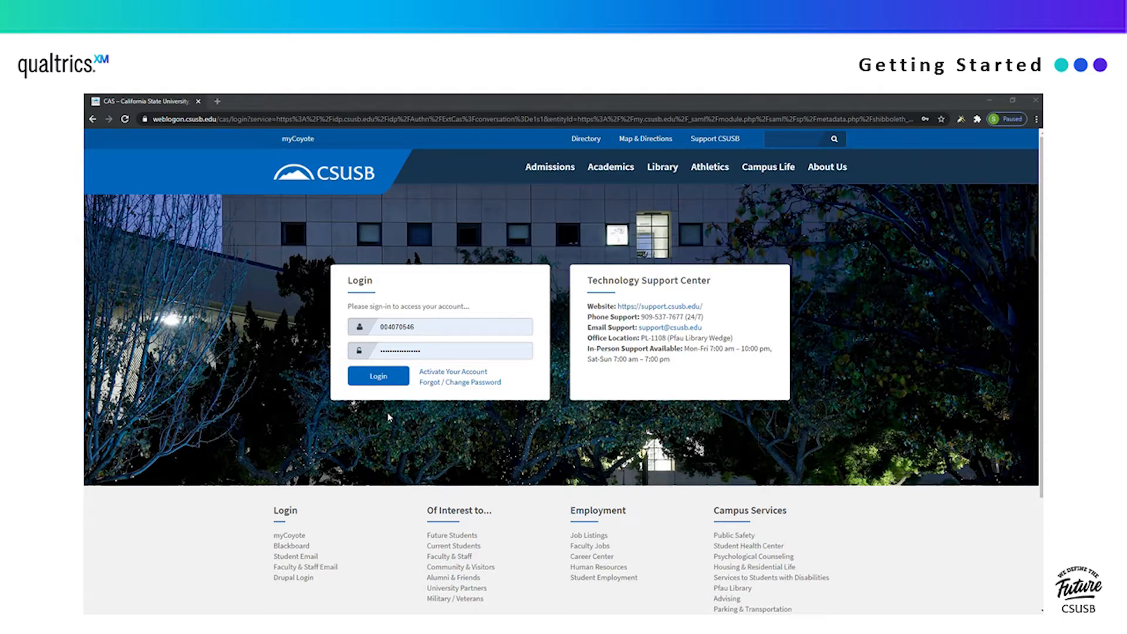
- Launch Qualtrics Surveys from the myCoyote Collaborate page in a new tab
scroll(565, 544, down, 8)
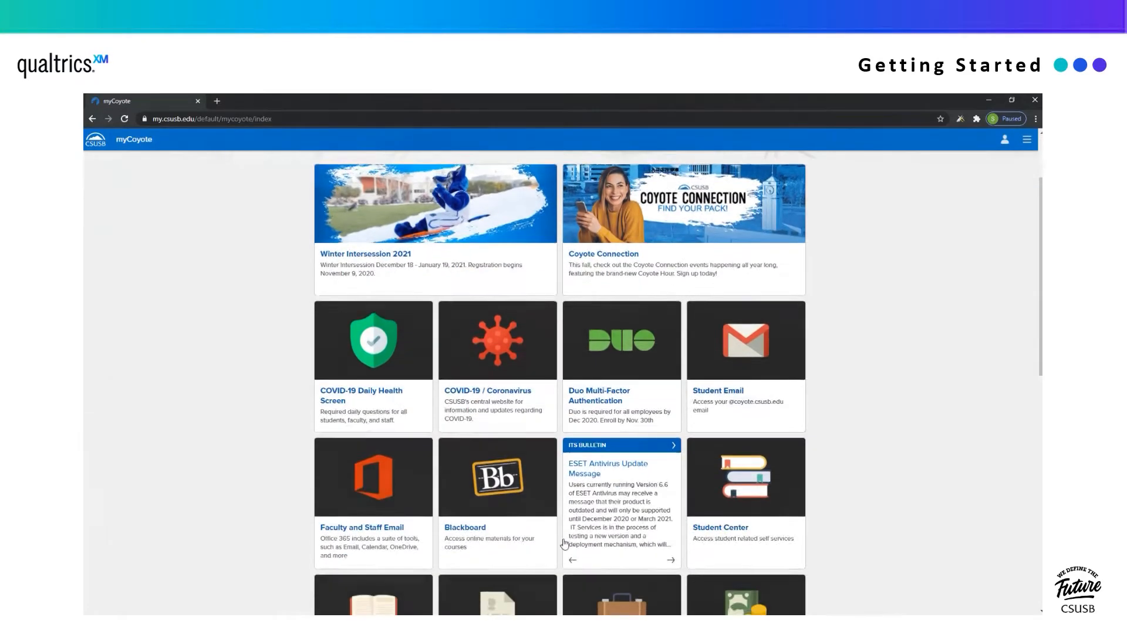
scroll(565, 544, down, 2)
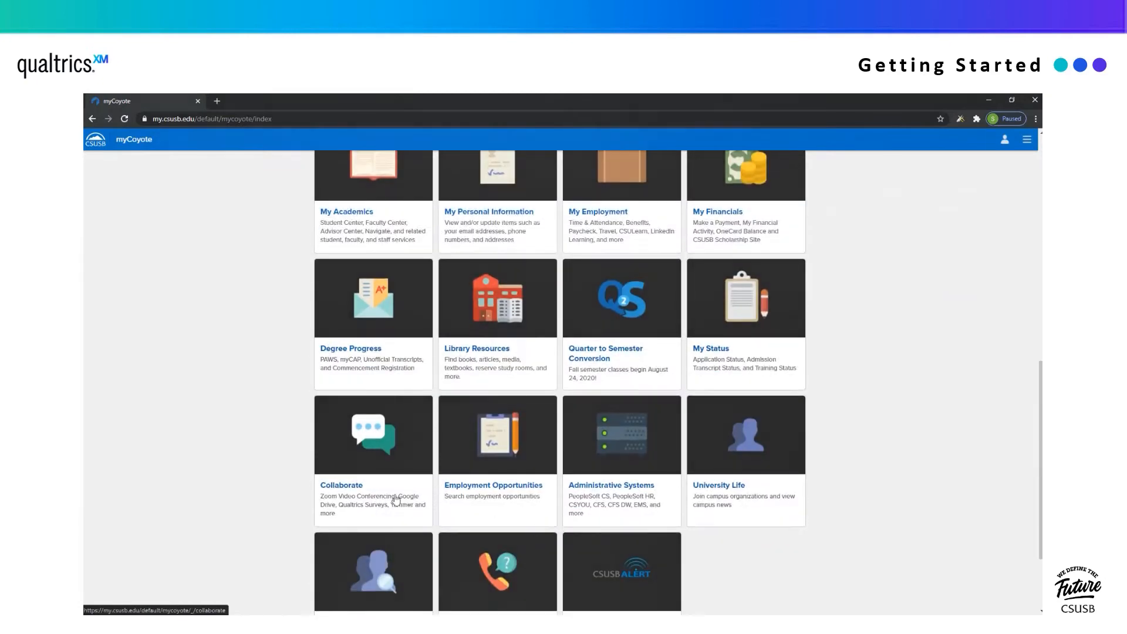
click(344, 494)
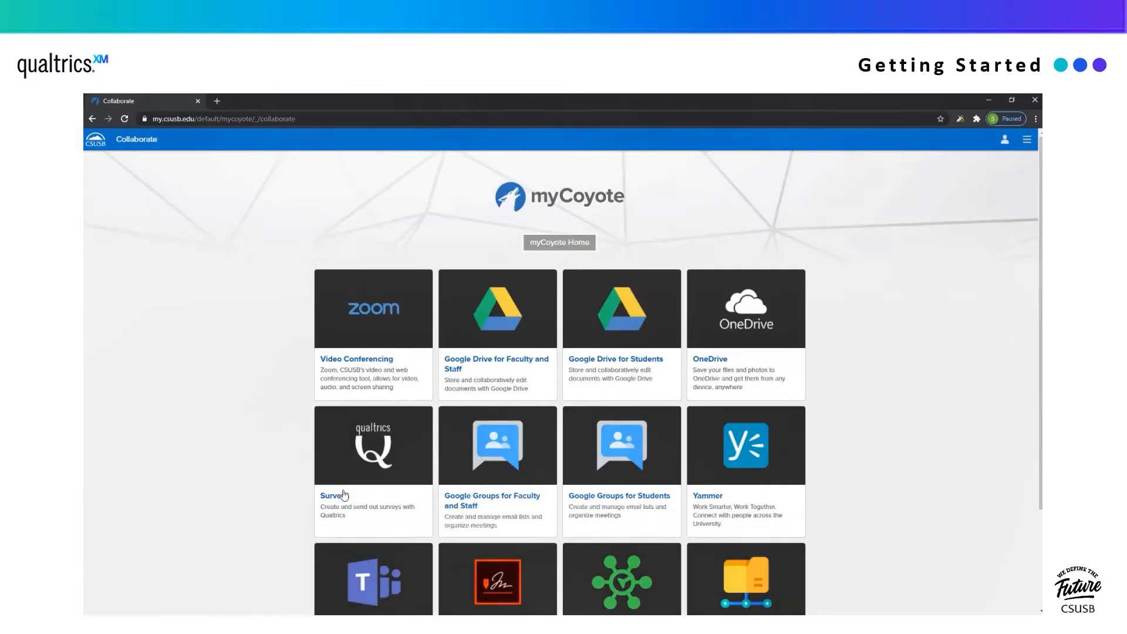
click(374, 482)
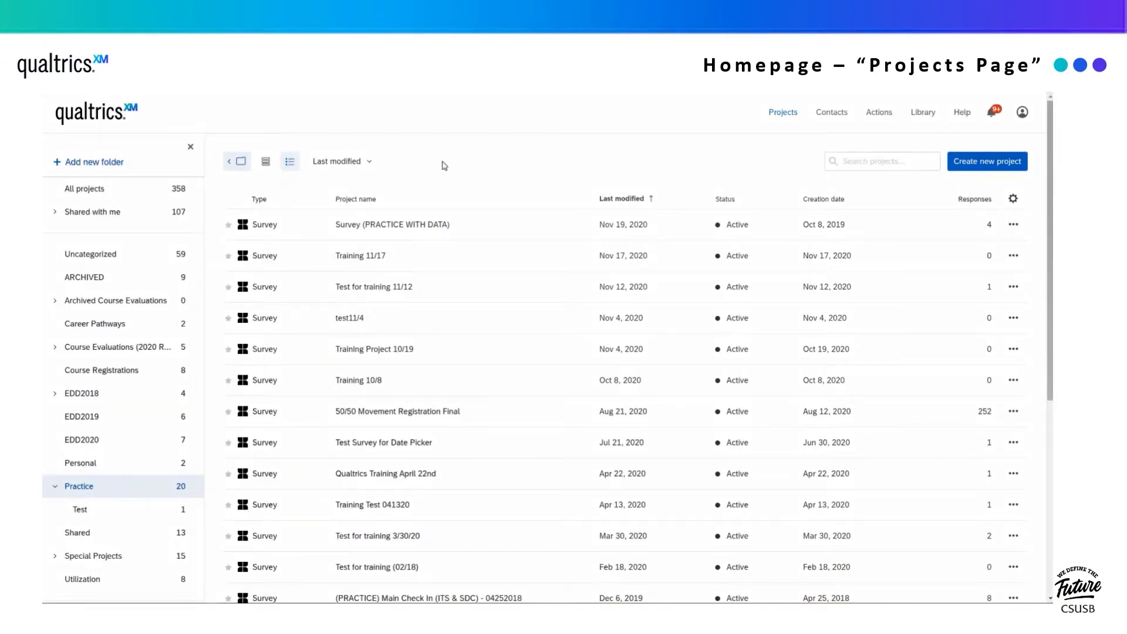
- Peek at the first project's actions, open Survey (PRACTICE WITH DATA), then go back to Projects
click(1014, 225)
click(1013, 226)
click(435, 226)
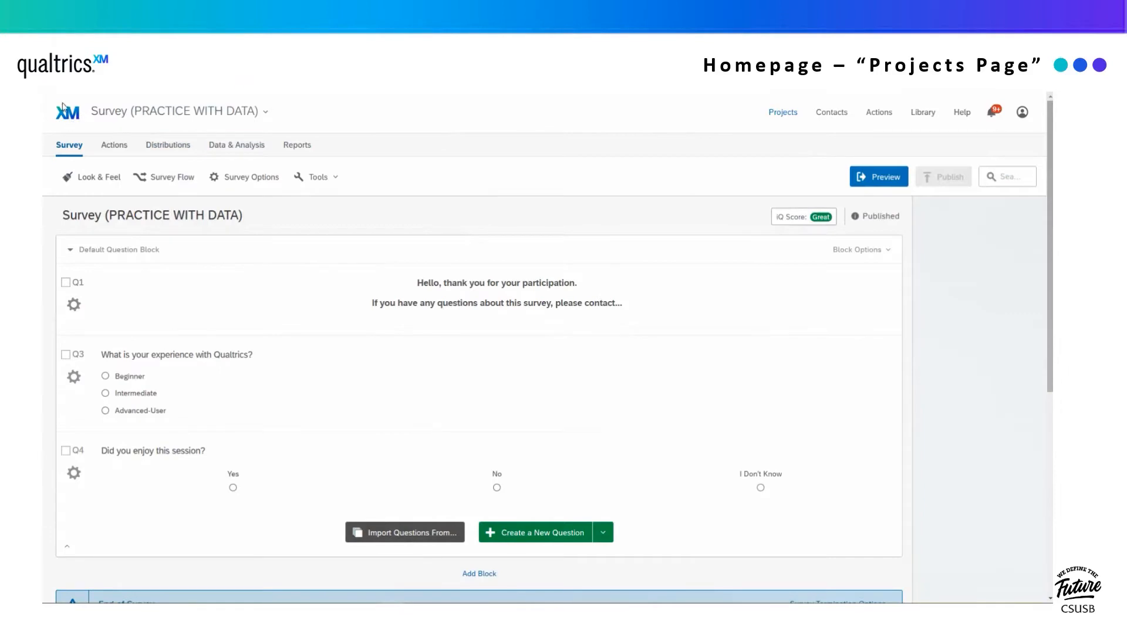
click(784, 113)
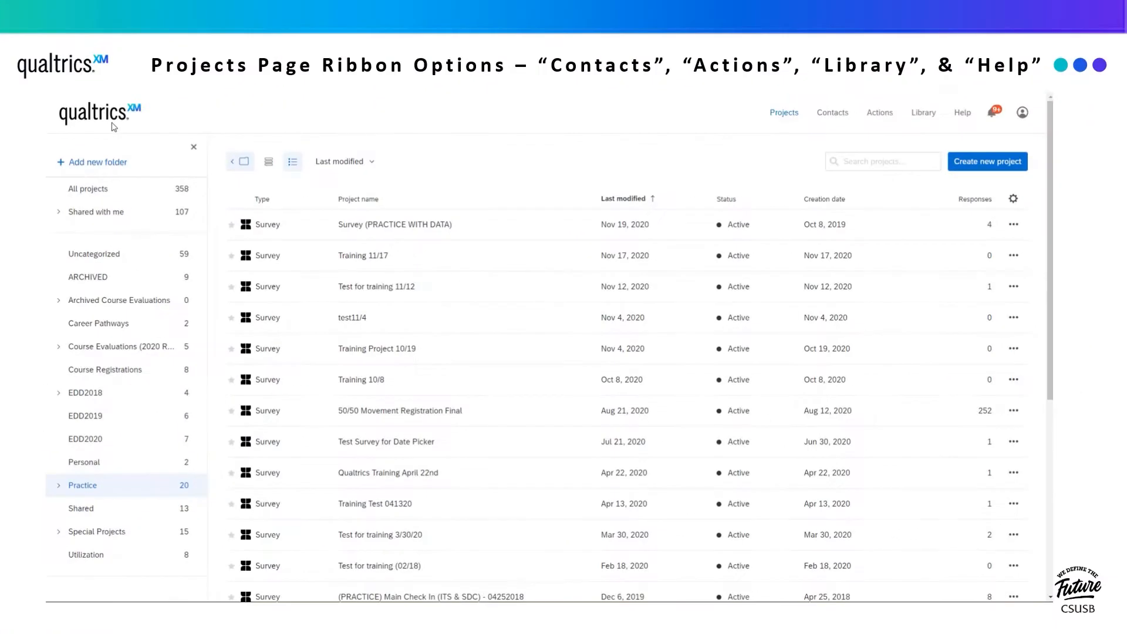
- Browse Contacts and Actions, then open the Library of saved survey questions
click(830, 115)
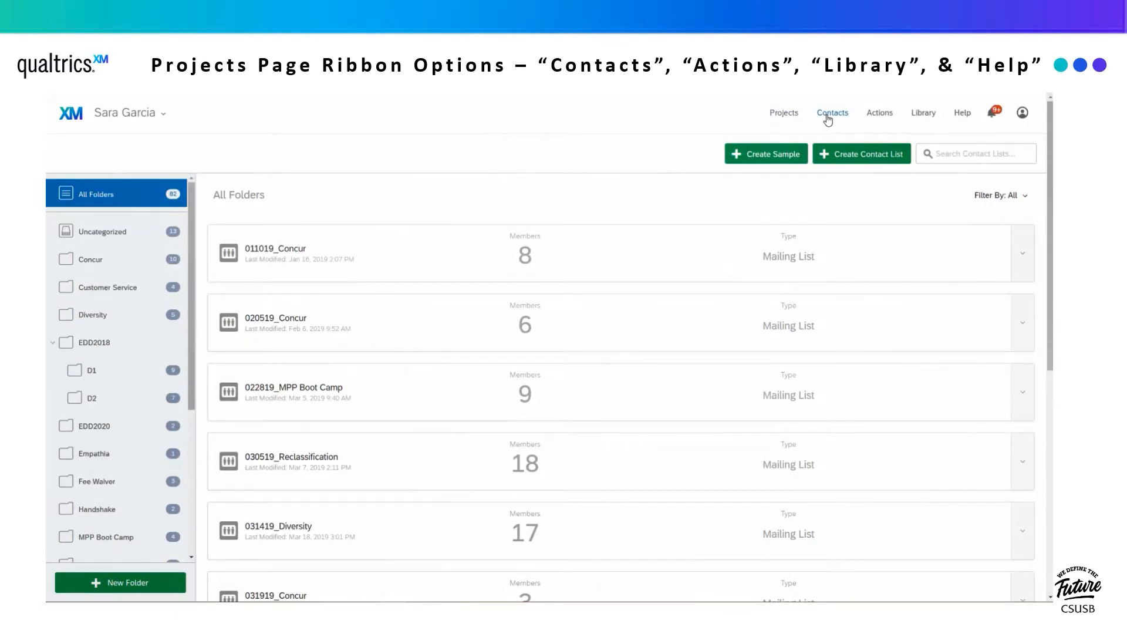
click(880, 121)
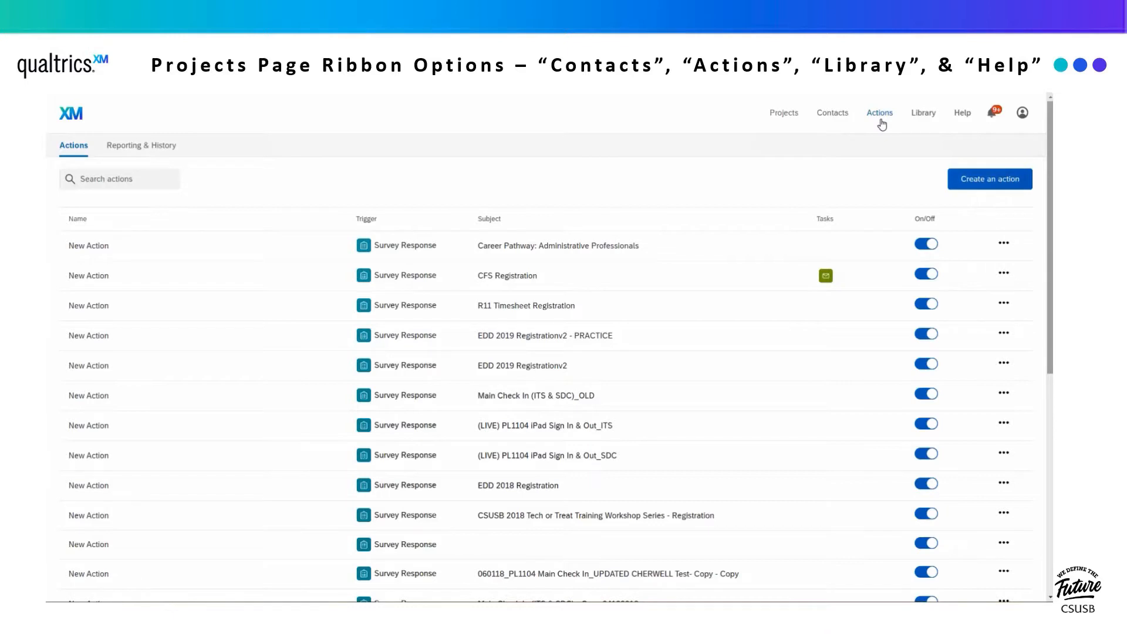
click(930, 117)
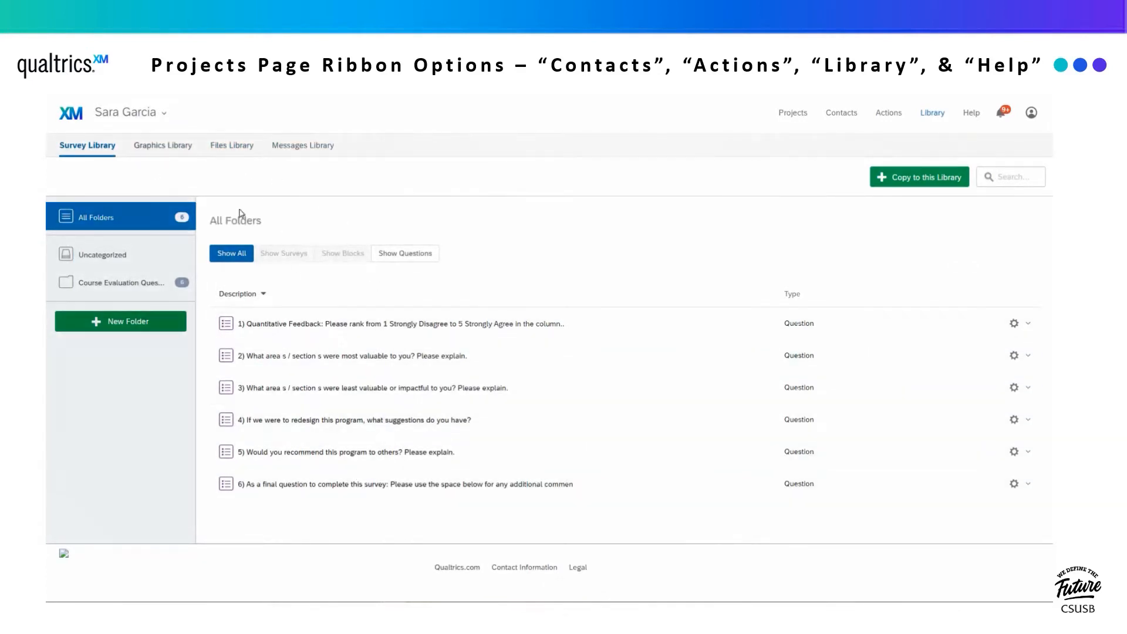
- View the Graphics Library and the Files Library, checking the first file's options
click(173, 153)
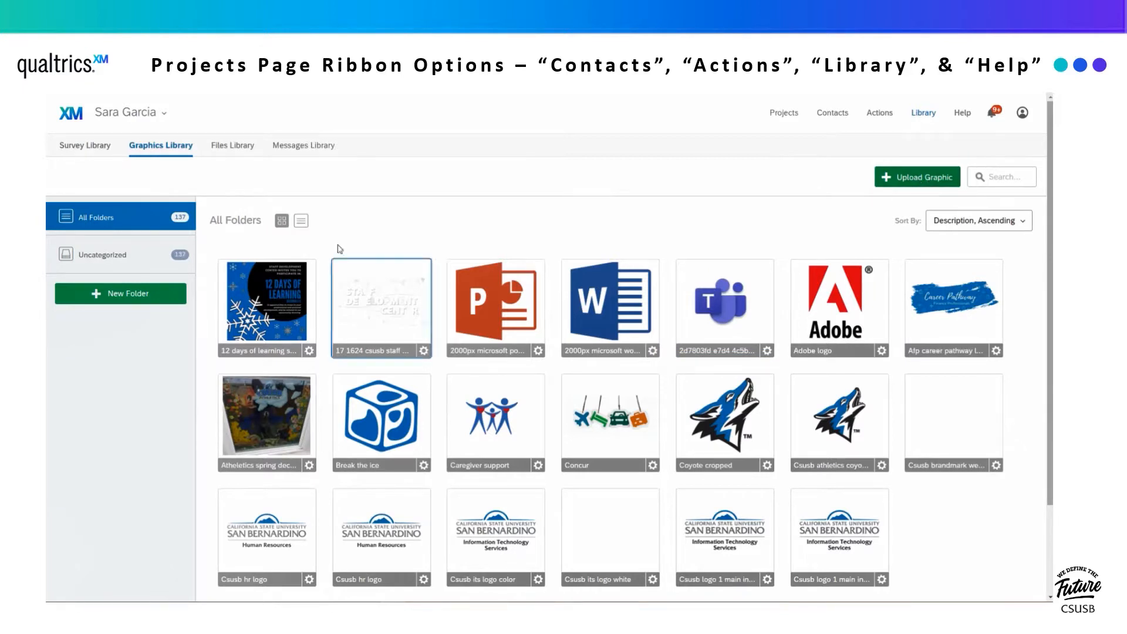
click(234, 147)
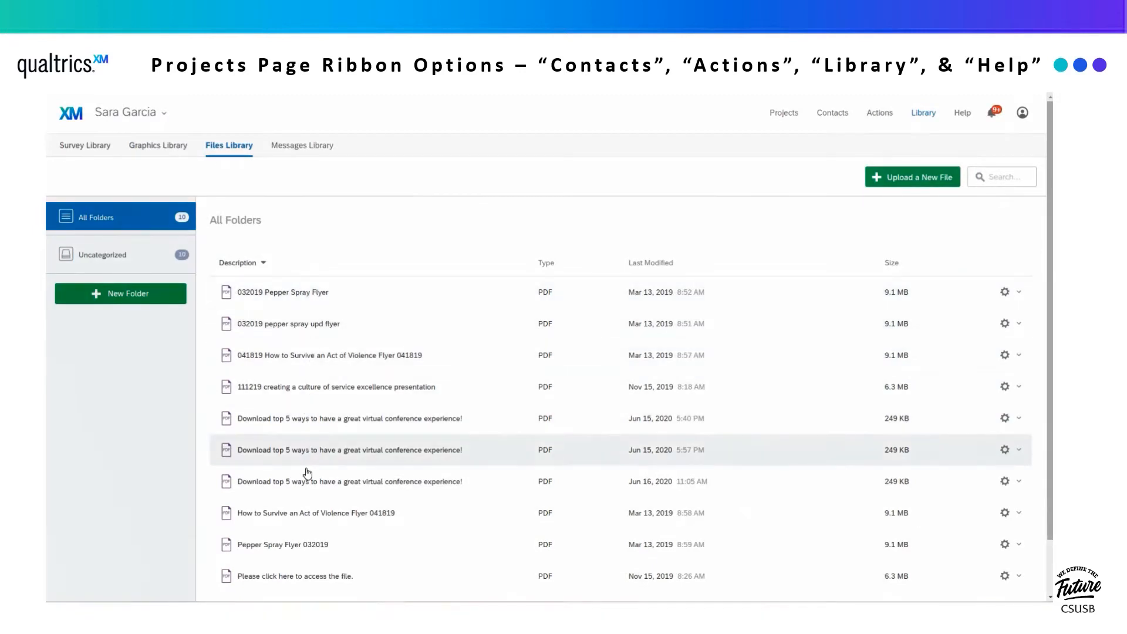
click(1004, 293)
click(1005, 293)
click(1005, 293)
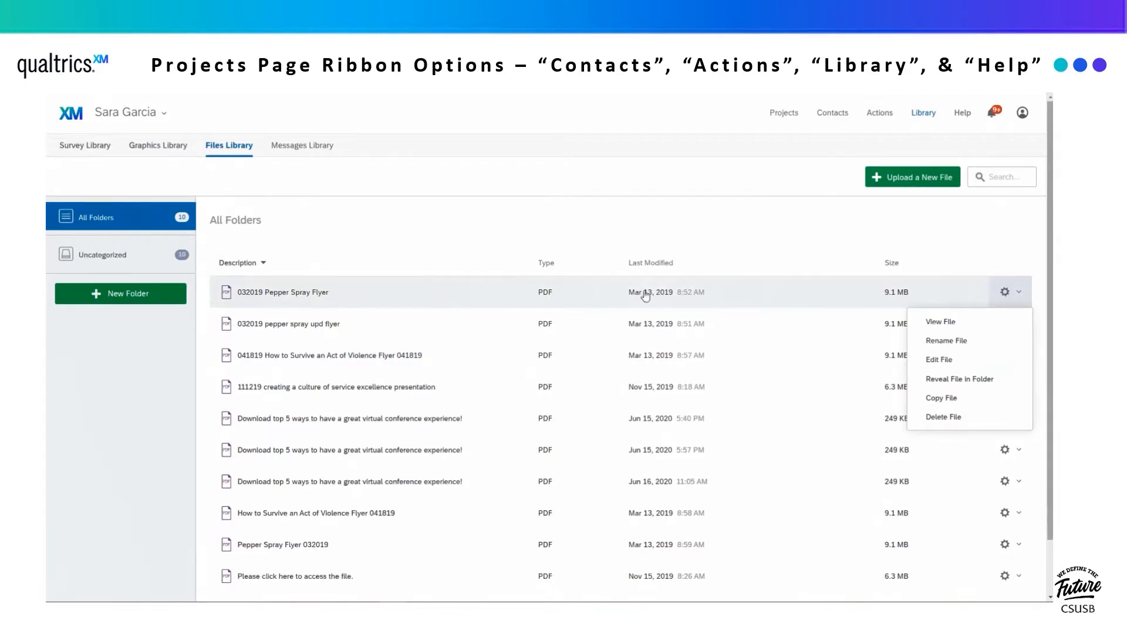
click(312, 148)
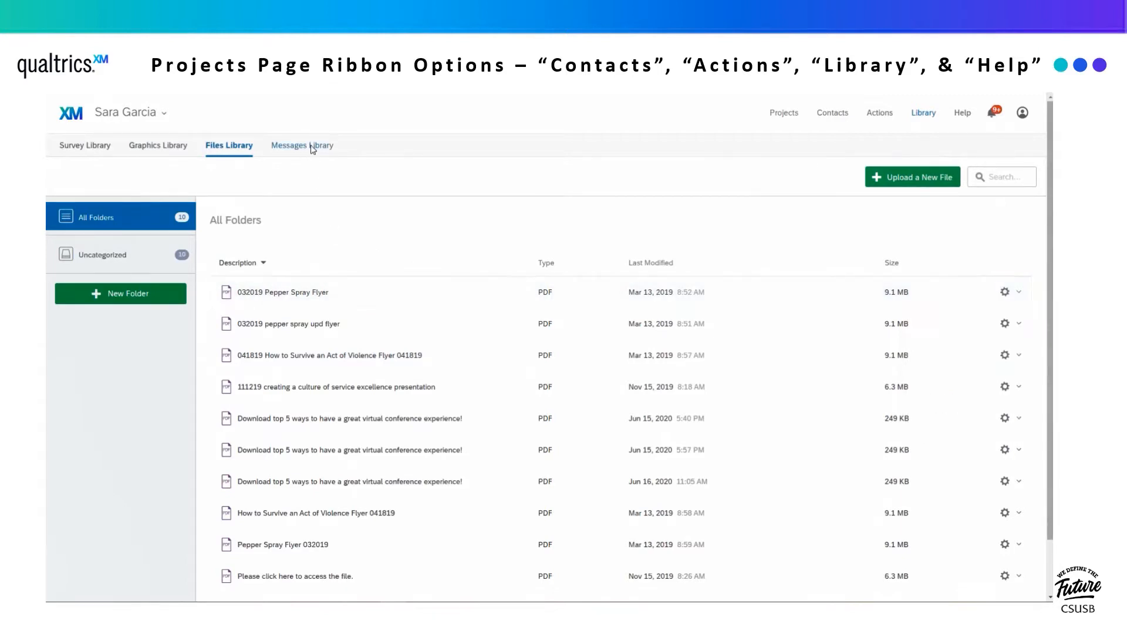
- View the Messages Library and its message-type filter, then open Qualtrics help
click(312, 150)
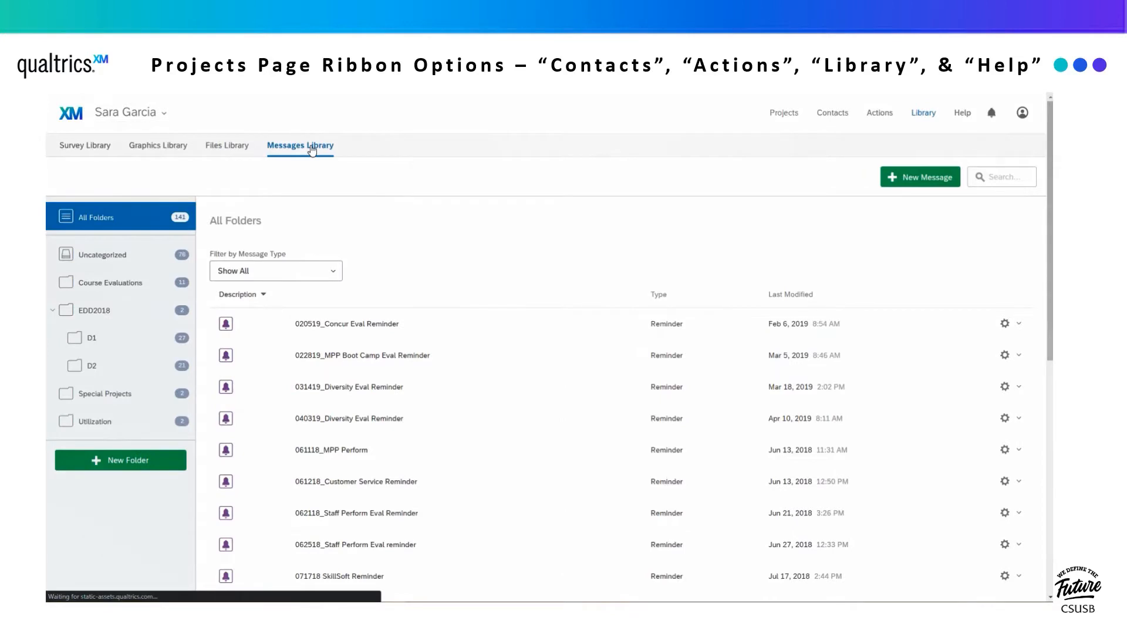
click(311, 275)
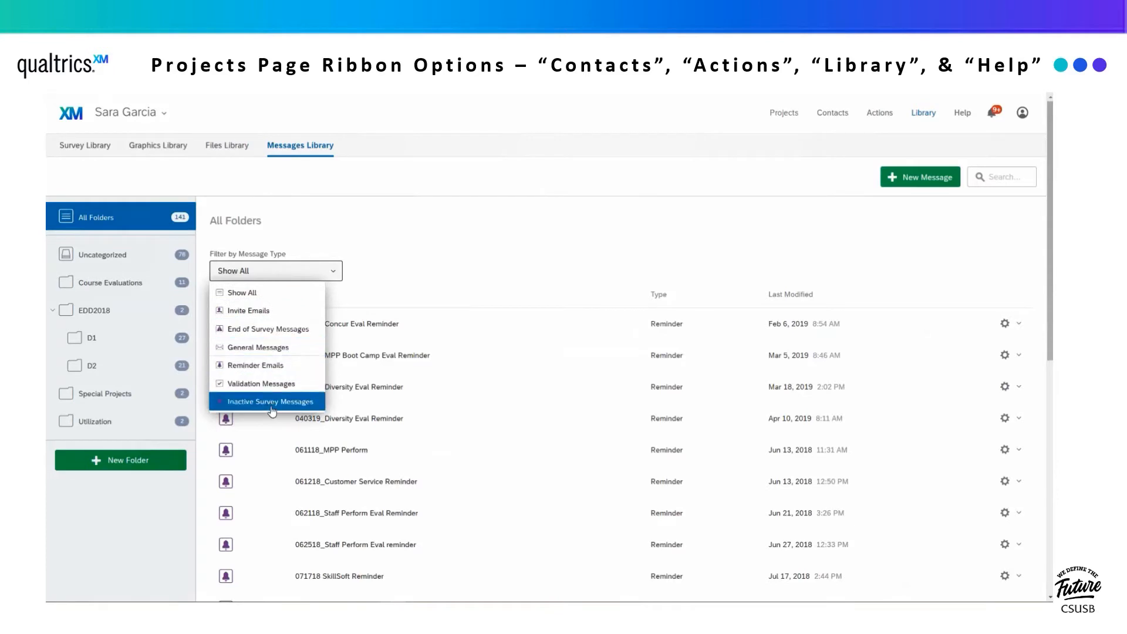
click(285, 273)
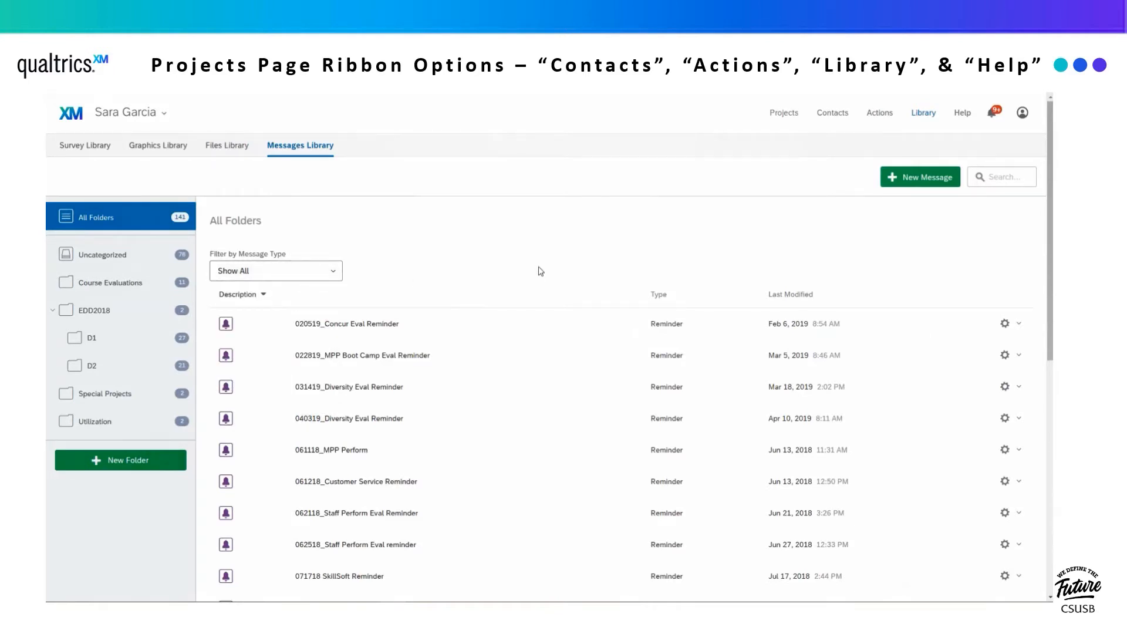
click(963, 114)
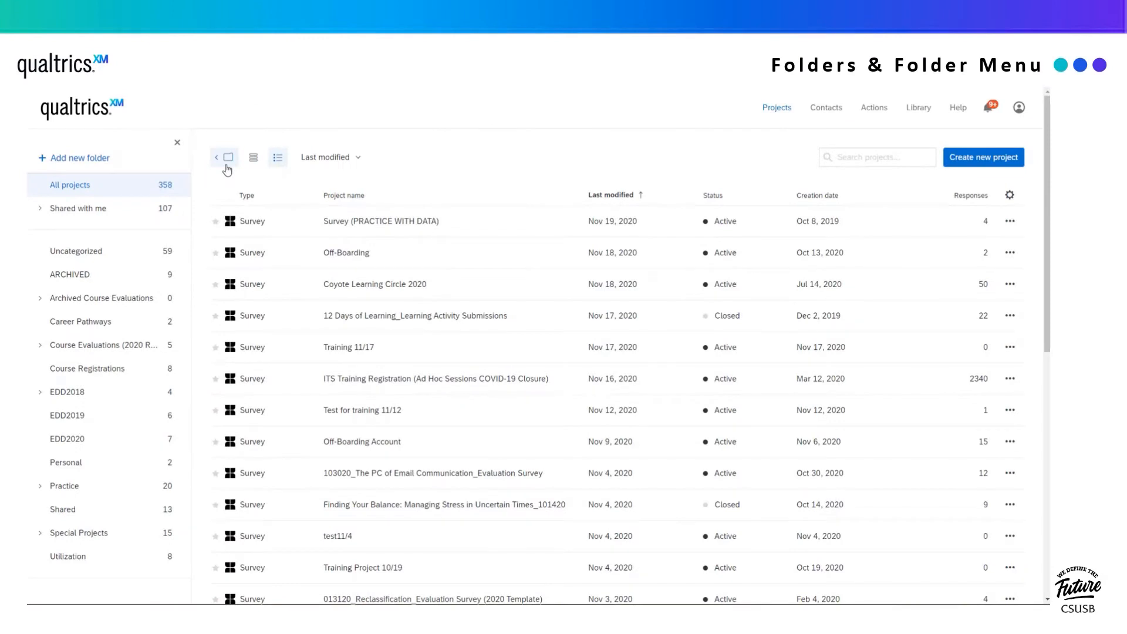
click(228, 158)
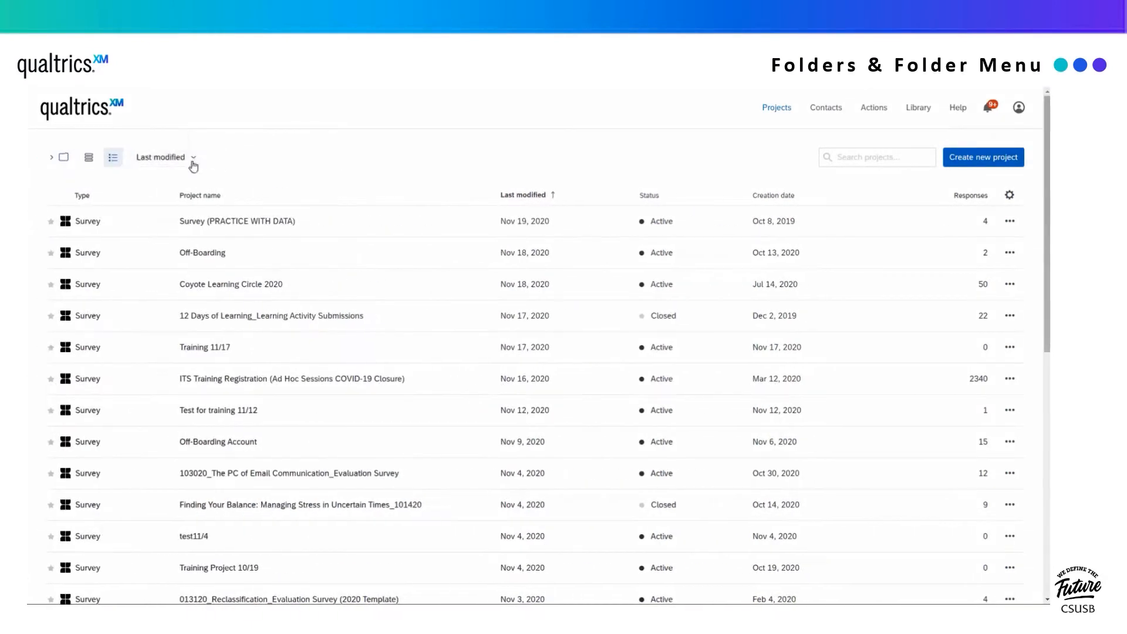
click(62, 159)
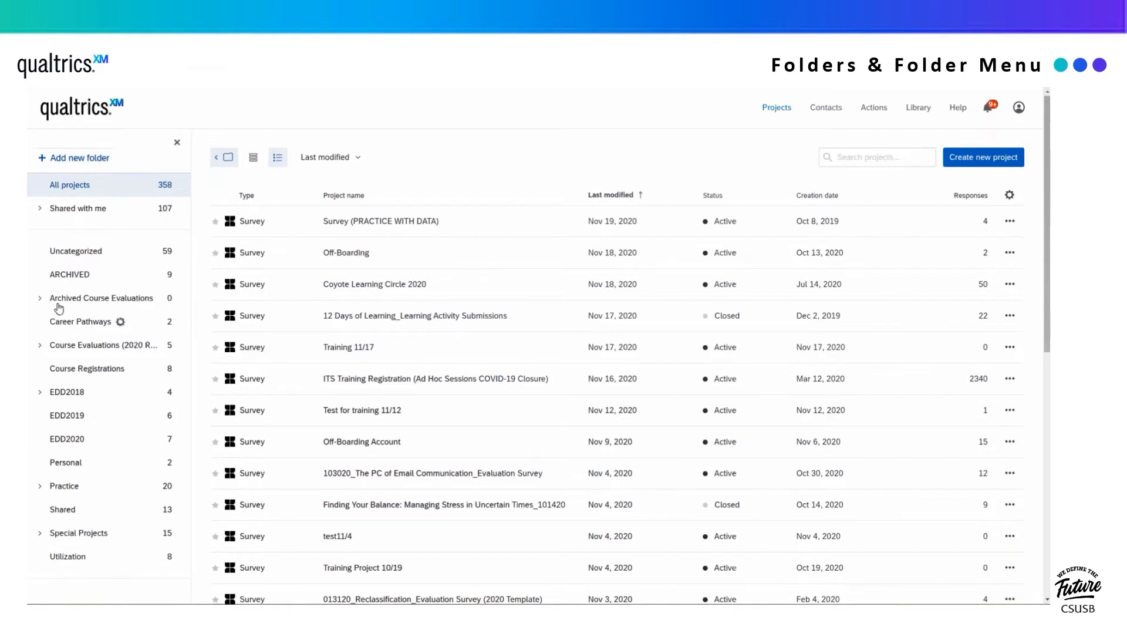
click(79, 164)
text(Qualtric T)
key(BackSpace)
key(BackSpace)
text(s Training Folder)
key(Return)
scroll(83, 164, down, 3)
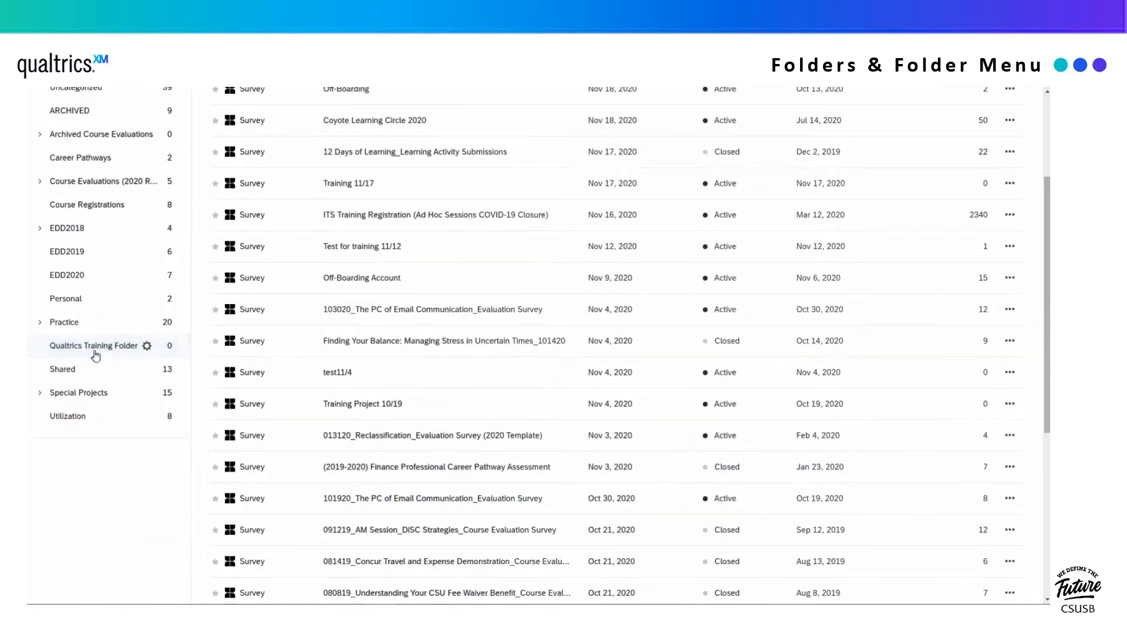
scroll(98, 377, up, 3)
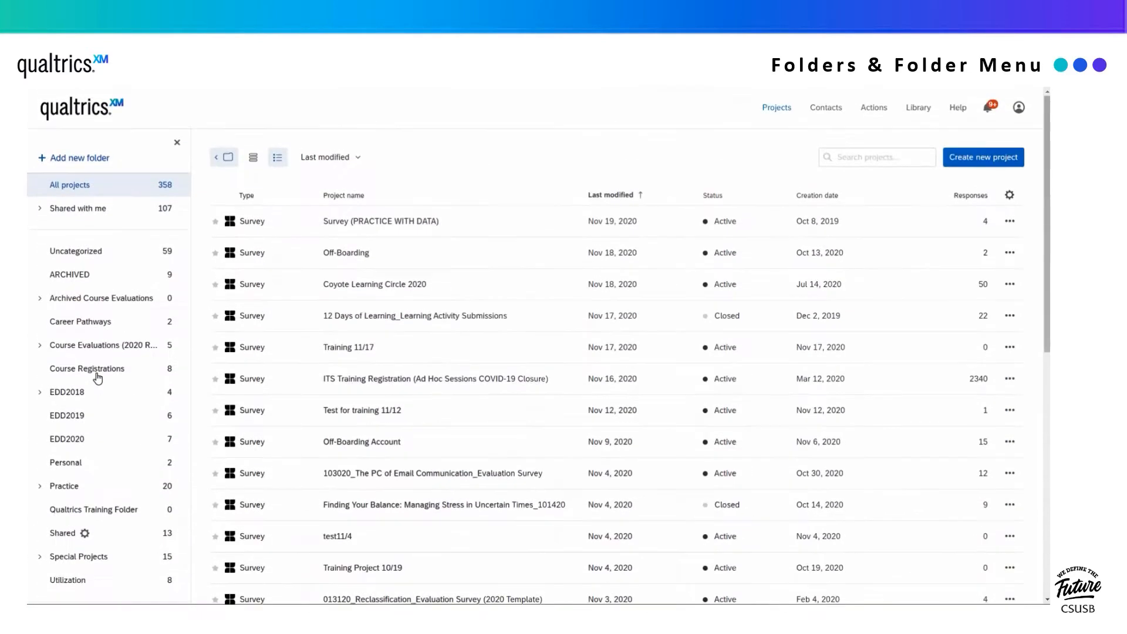
click(147, 457)
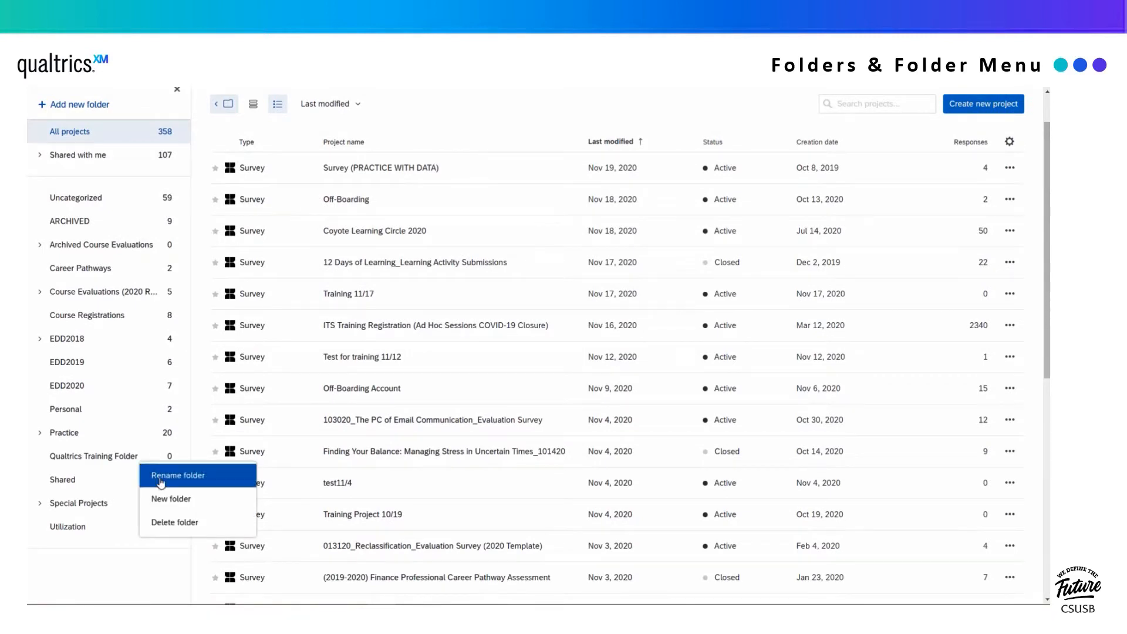
click(162, 499)
click(146, 459)
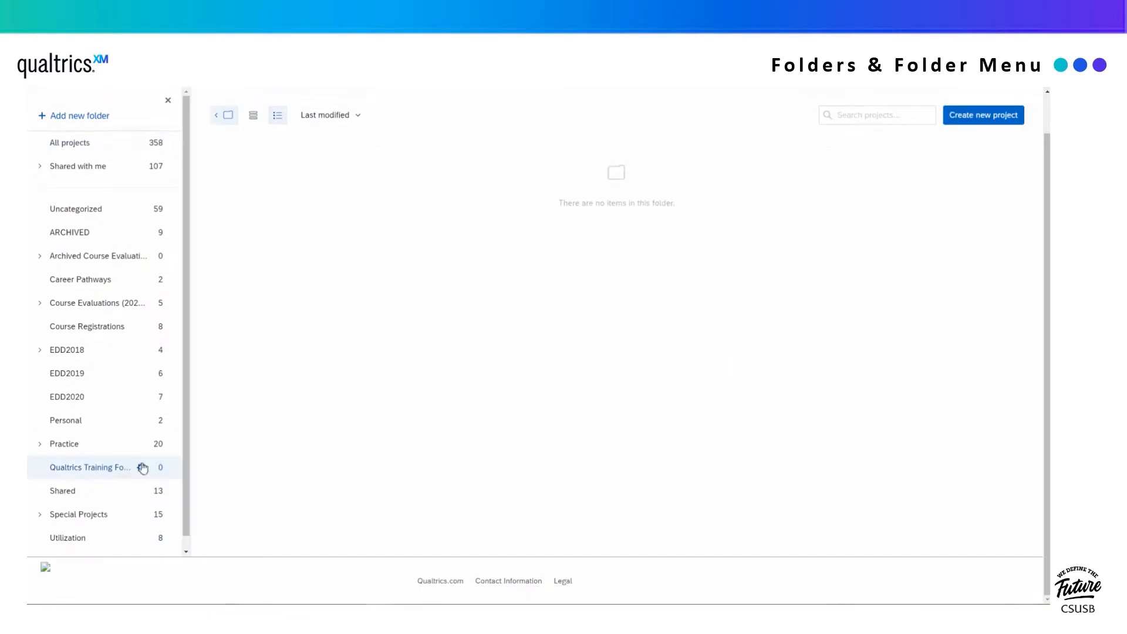
click(143, 468)
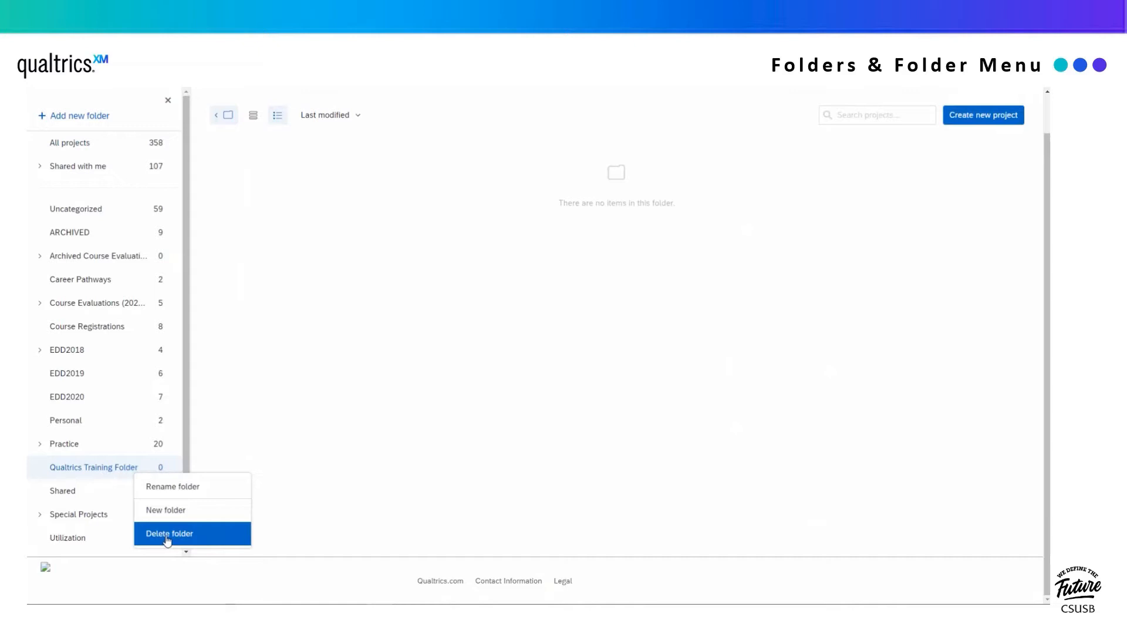
click(167, 534)
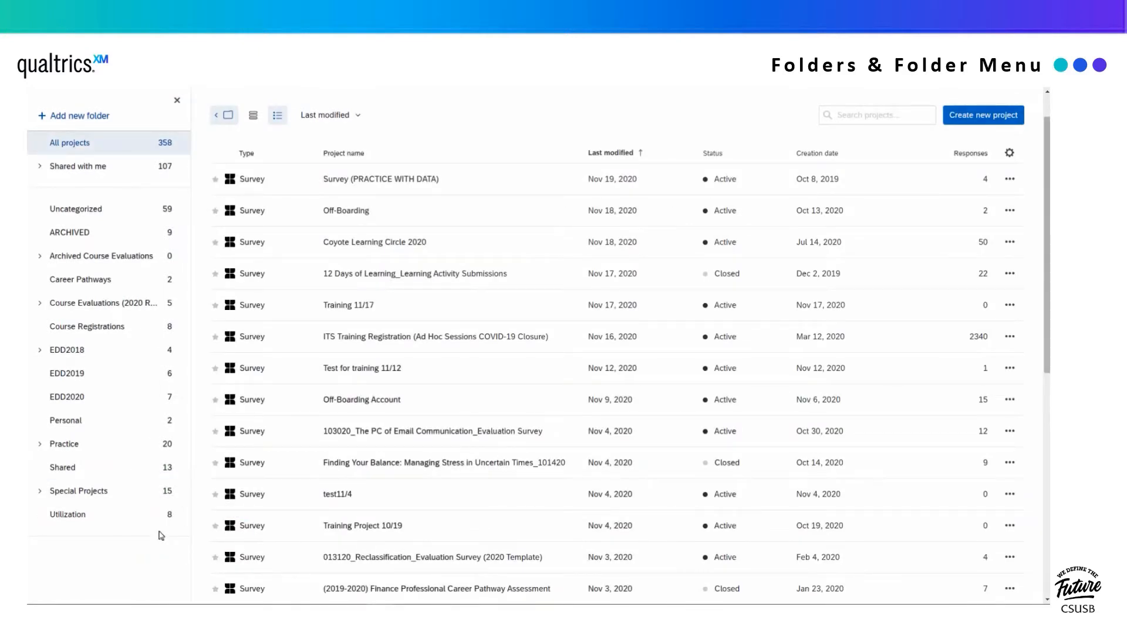
scroll(95, 490, up, 1)
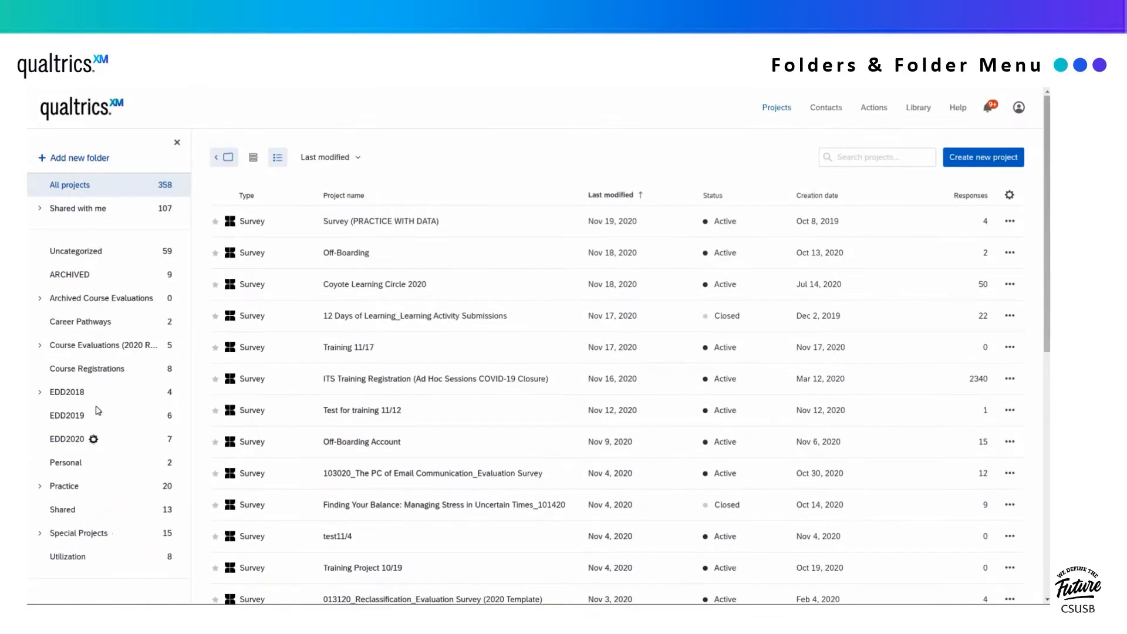
- Look at projects shared by other users, then list the Practice folder's projects
click(59, 212)
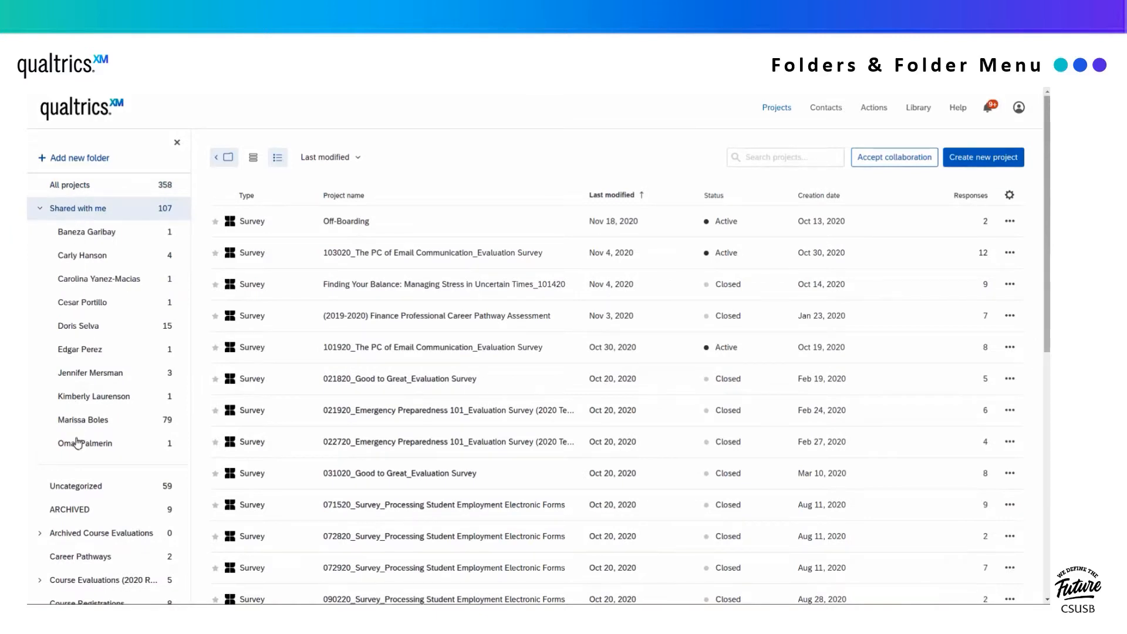
click(76, 328)
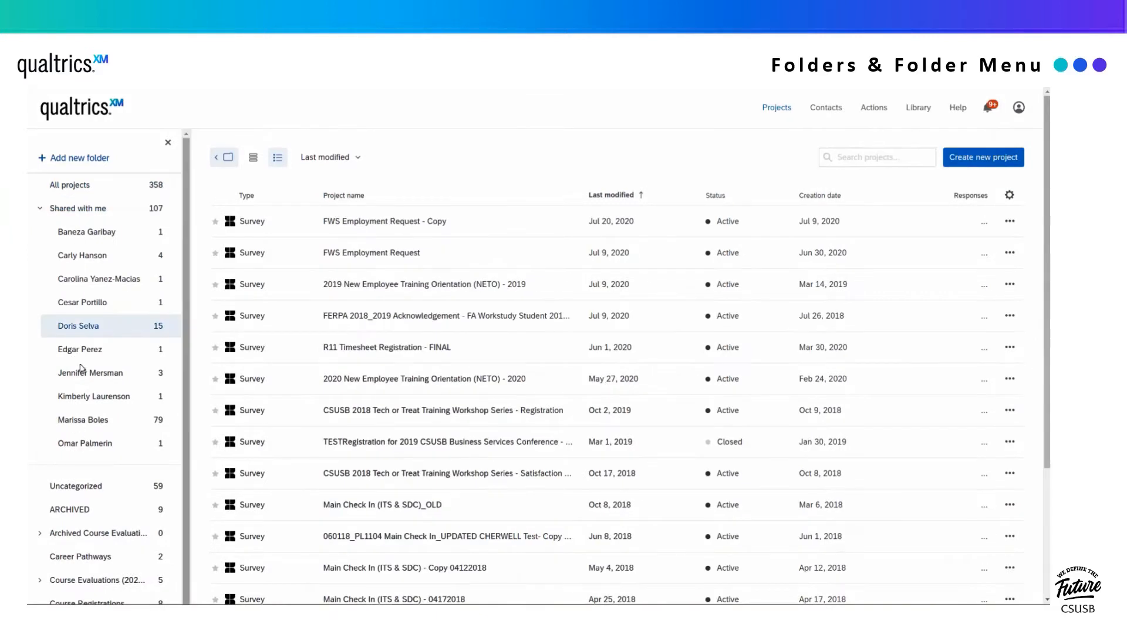
scroll(96, 437, down, 6)
scroll(116, 481, down, 1)
drag(394, 264, 65, 456)
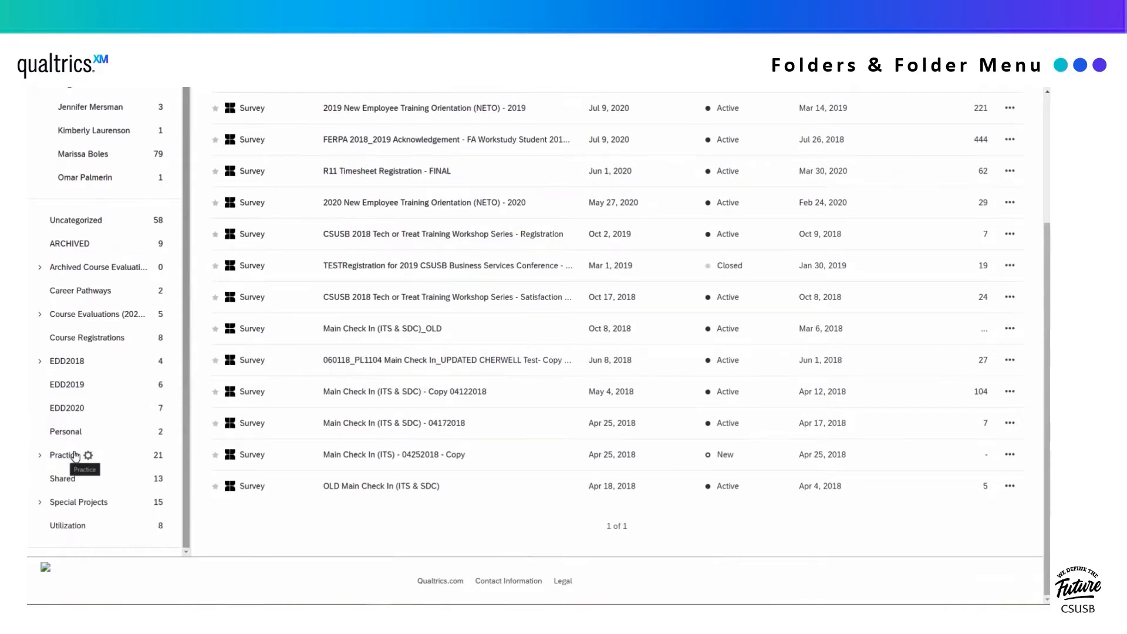
click(86, 456)
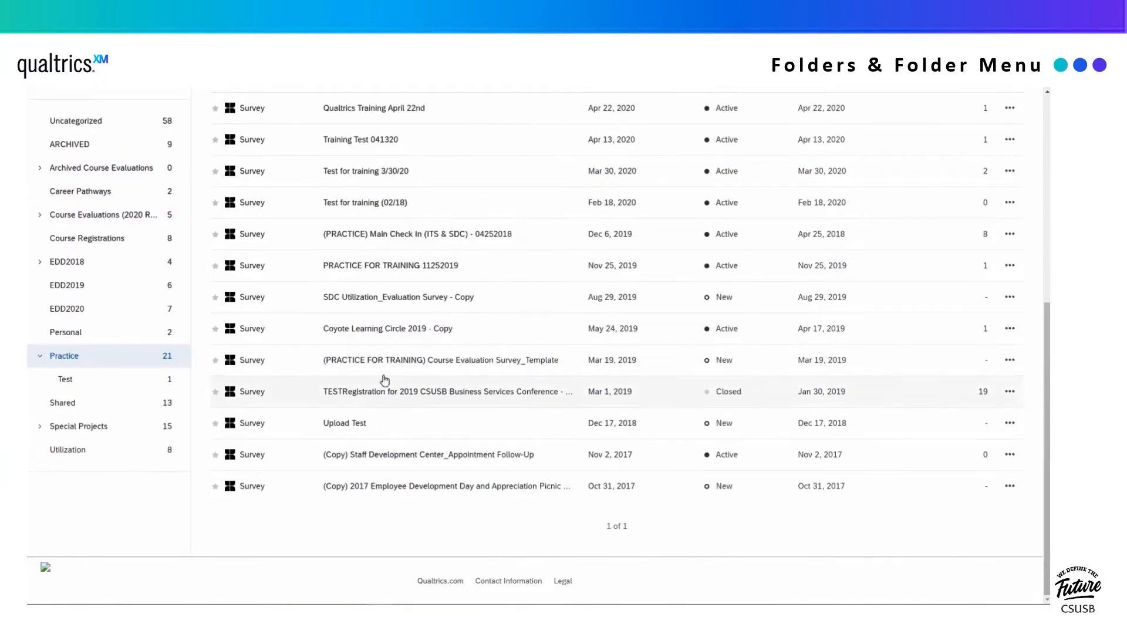
- Sort the Practice projects by name, then back to last modified, and check a project's actions
scroll(415, 307, up, 10)
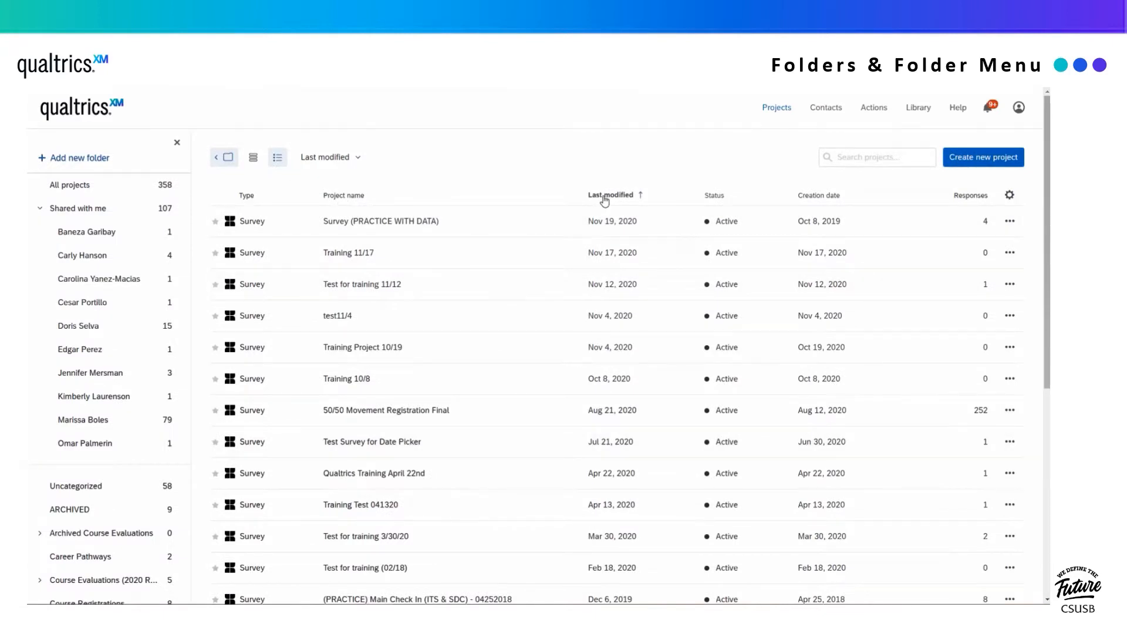
click(342, 196)
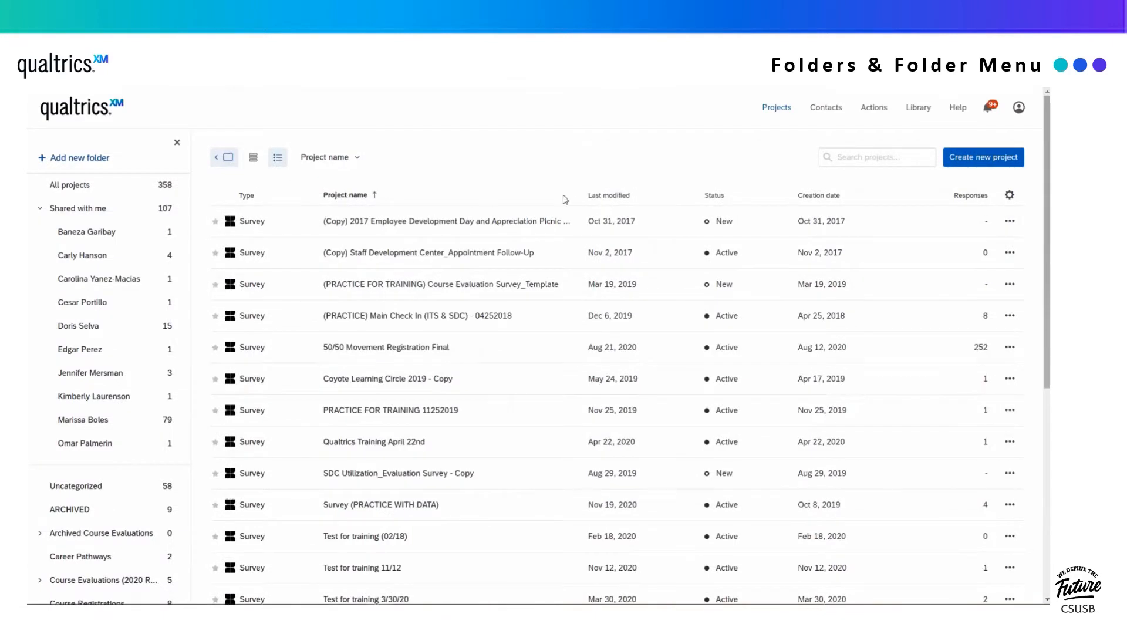
click(608, 197)
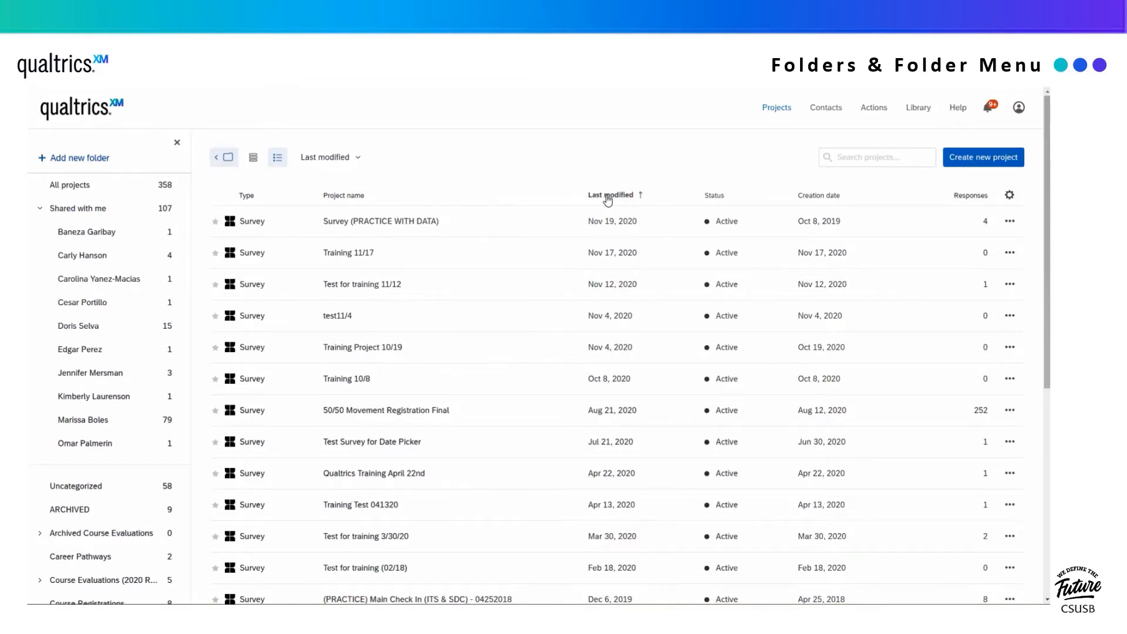
click(1010, 221)
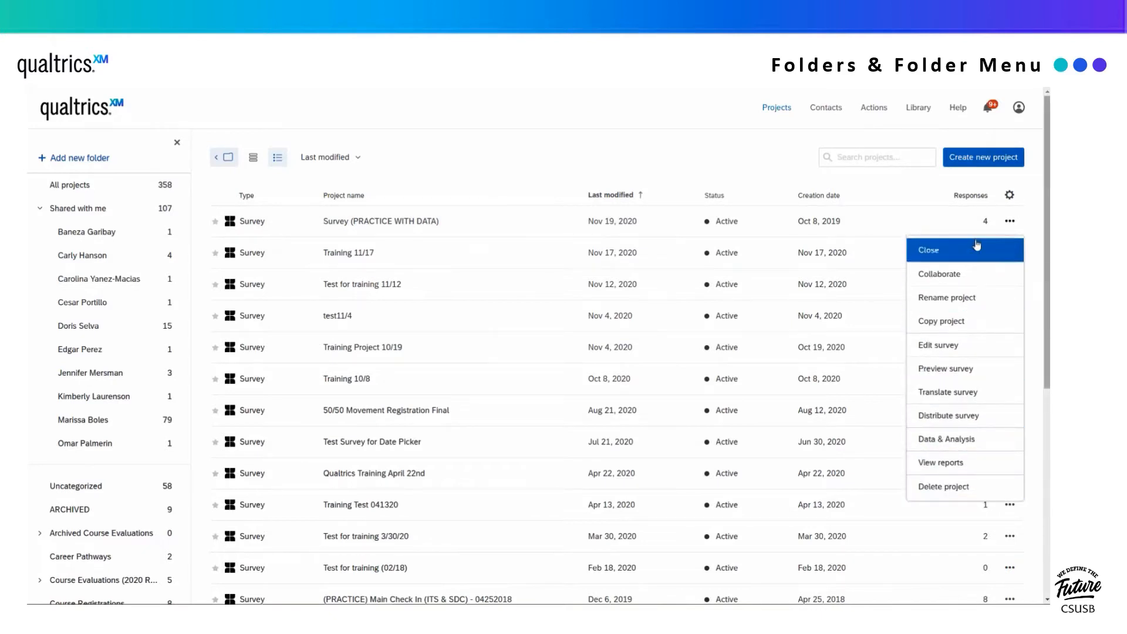
click(1006, 223)
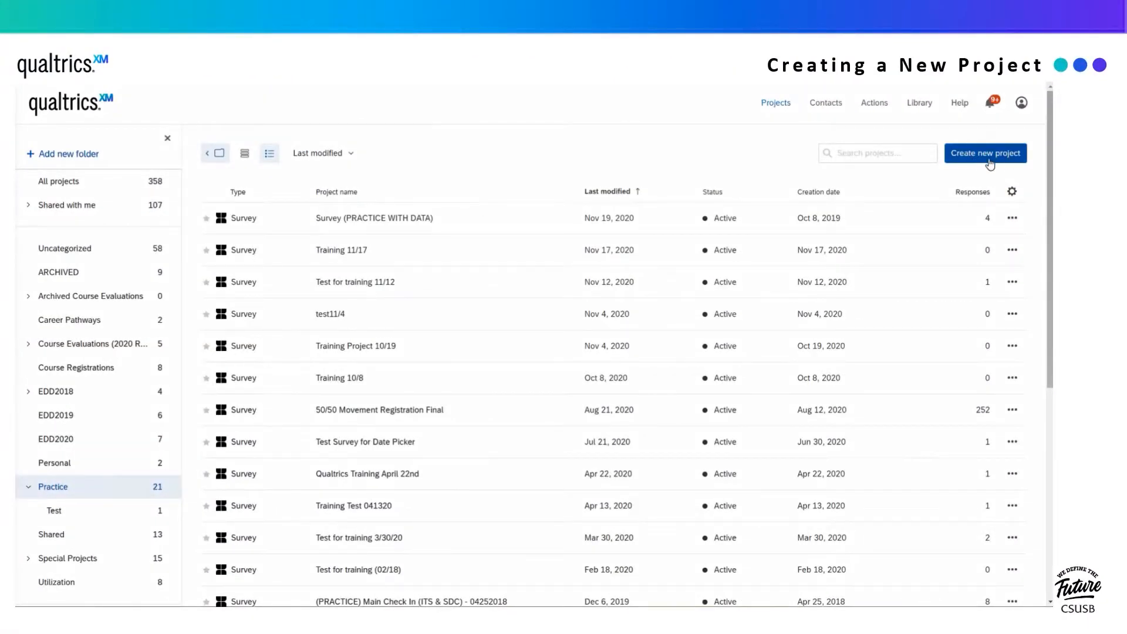
- Start a new survey project and browse the From a Copy source project list
click(990, 161)
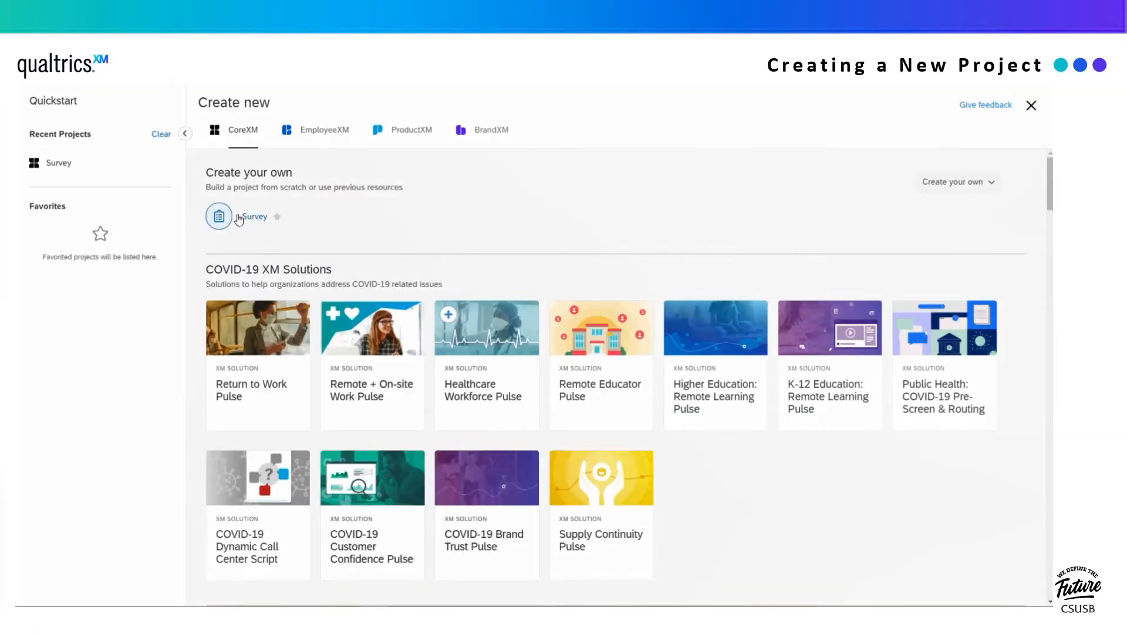
click(250, 219)
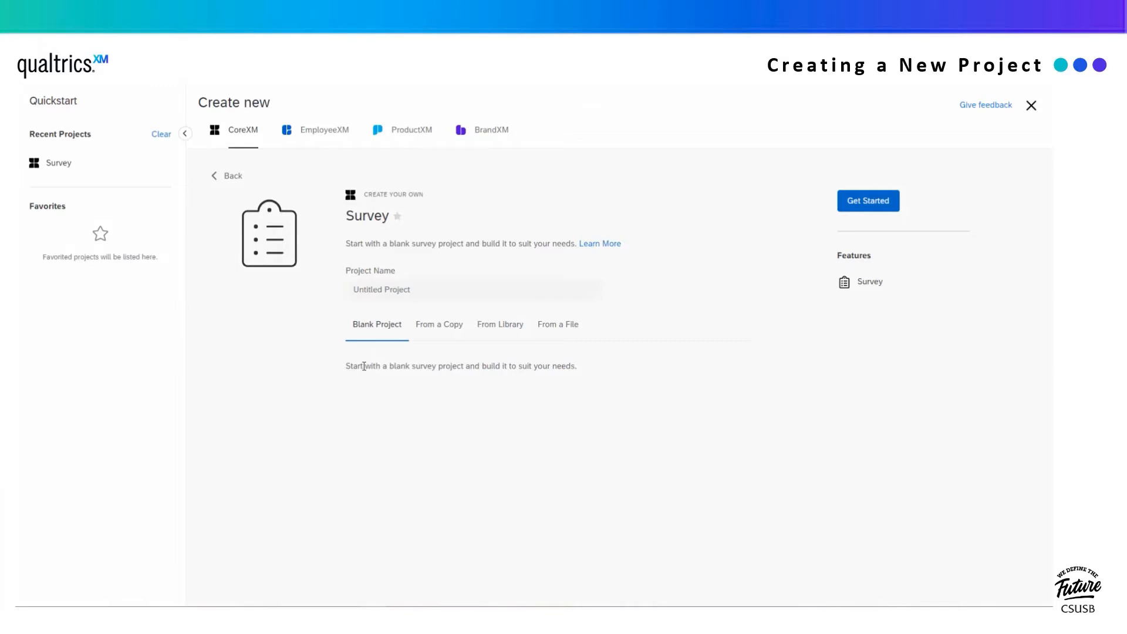
click(440, 329)
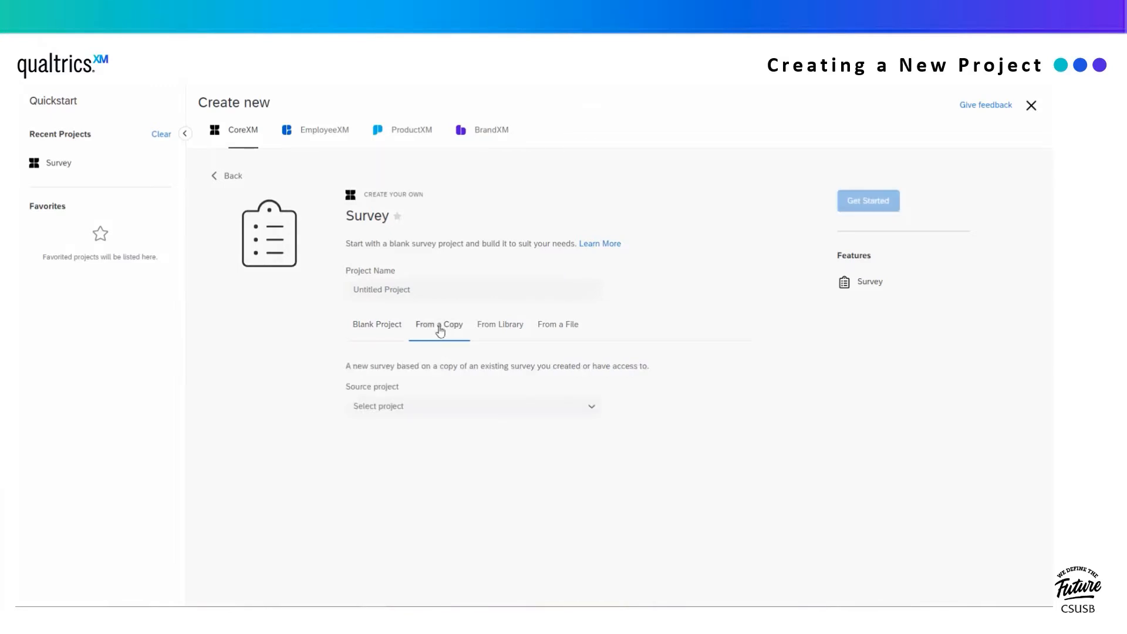
click(573, 405)
scroll(495, 329, down, 1)
mouse_move(491, 262)
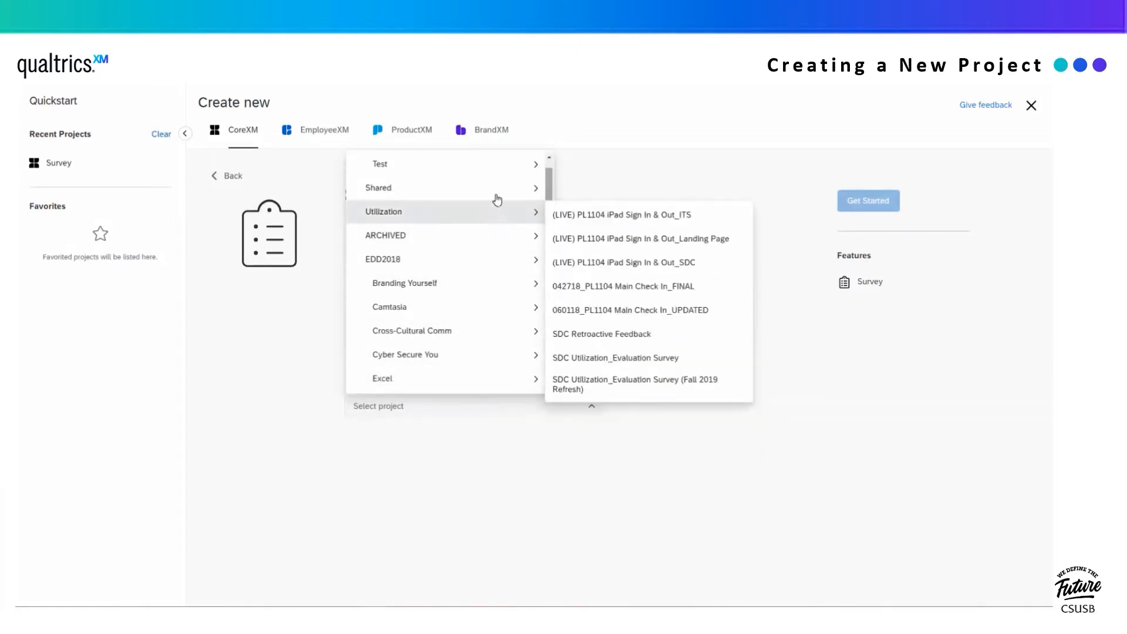
click(494, 473)
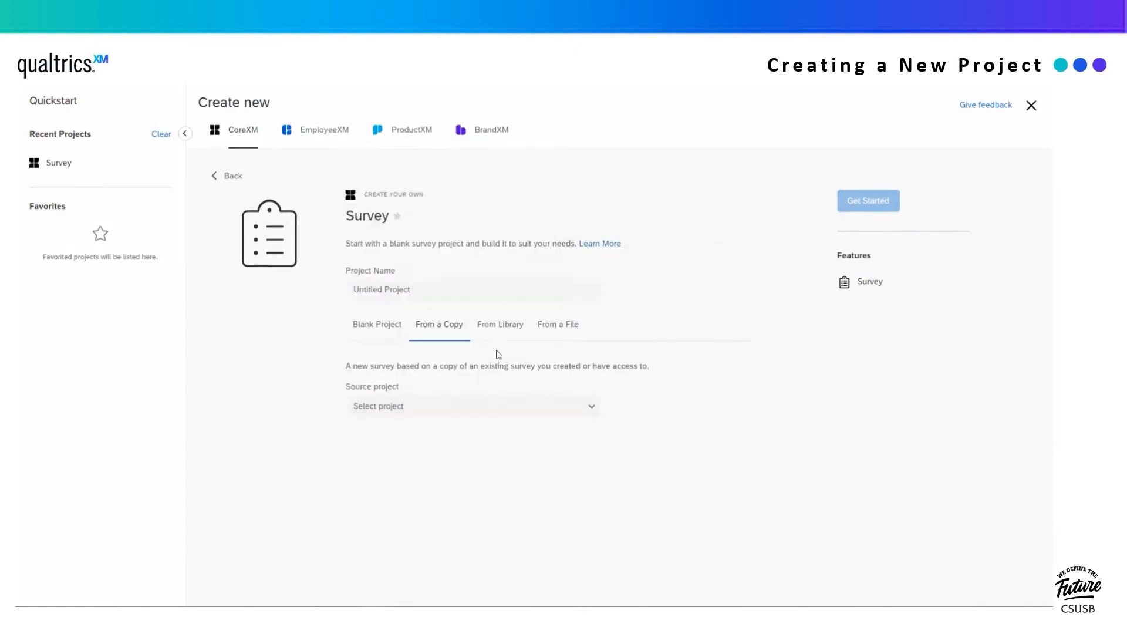
- Preview the From a Library options for the Qualtrics Library, and the From a File tab
click(501, 328)
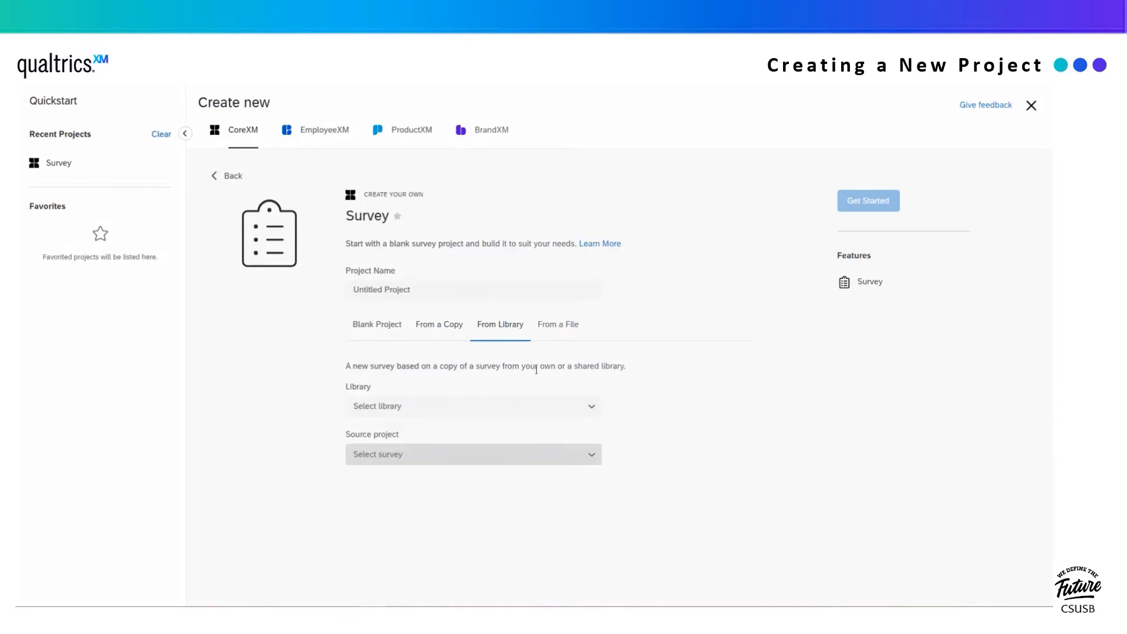
click(523, 404)
click(499, 459)
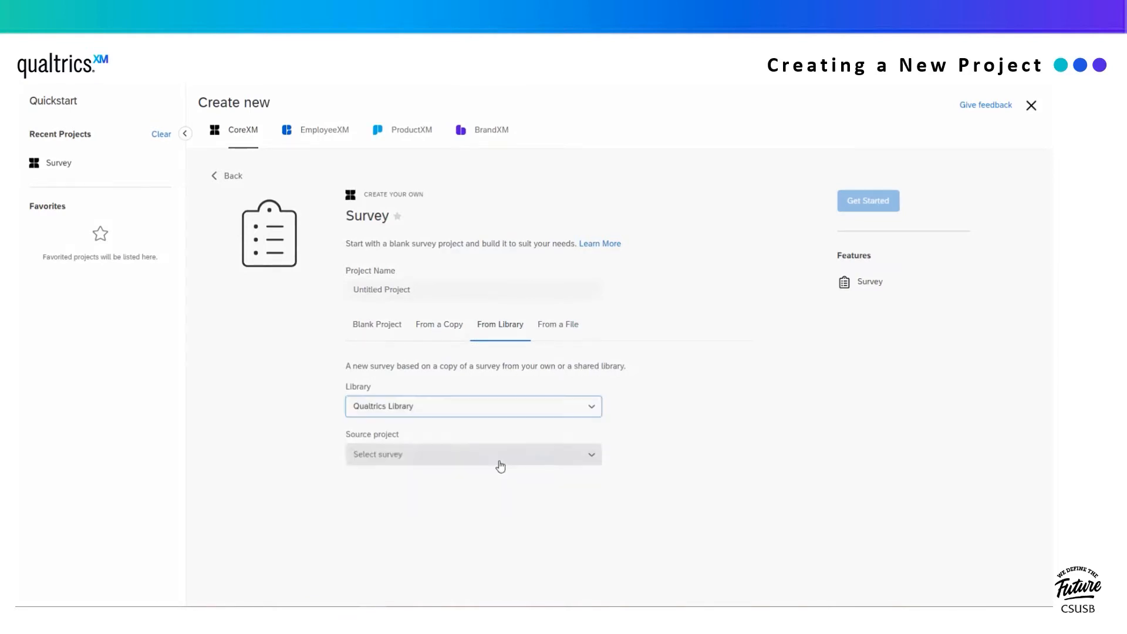
click(500, 466)
click(491, 485)
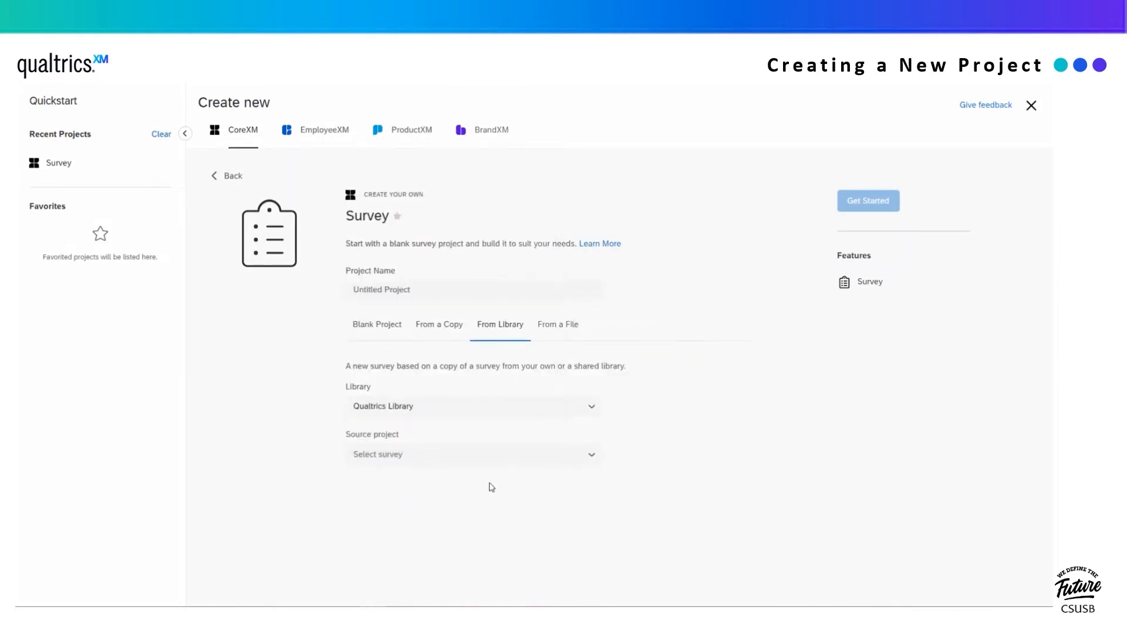
click(558, 331)
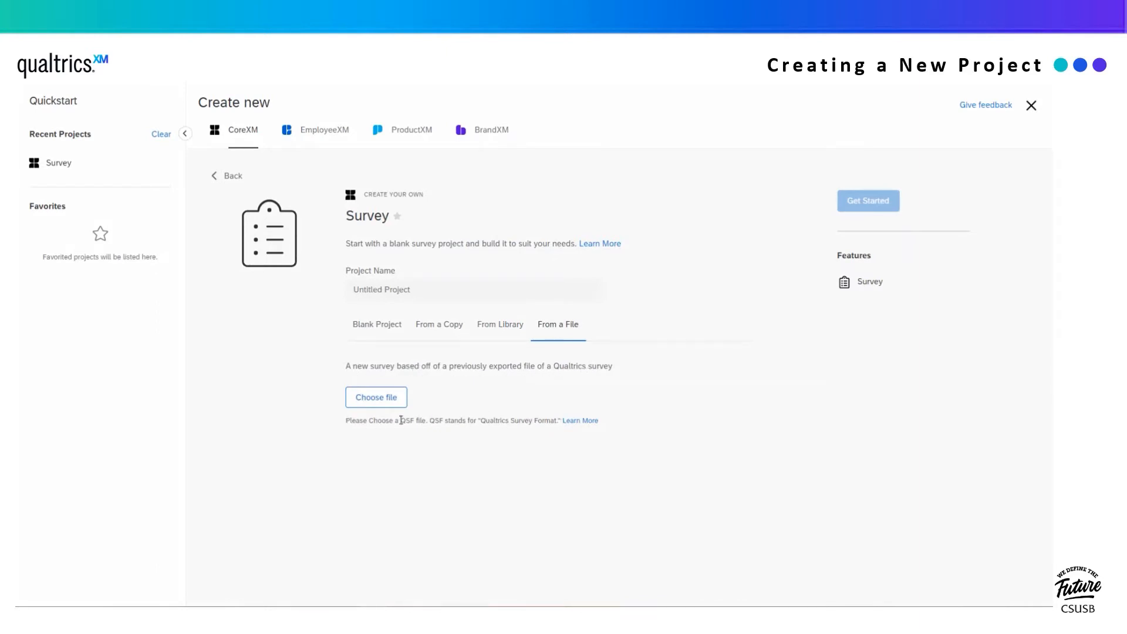
- Create a blank survey project named 'Qualtrics Training Survey (Demo)'
click(378, 329)
click(379, 291)
text(Qualtrics Training Sur)
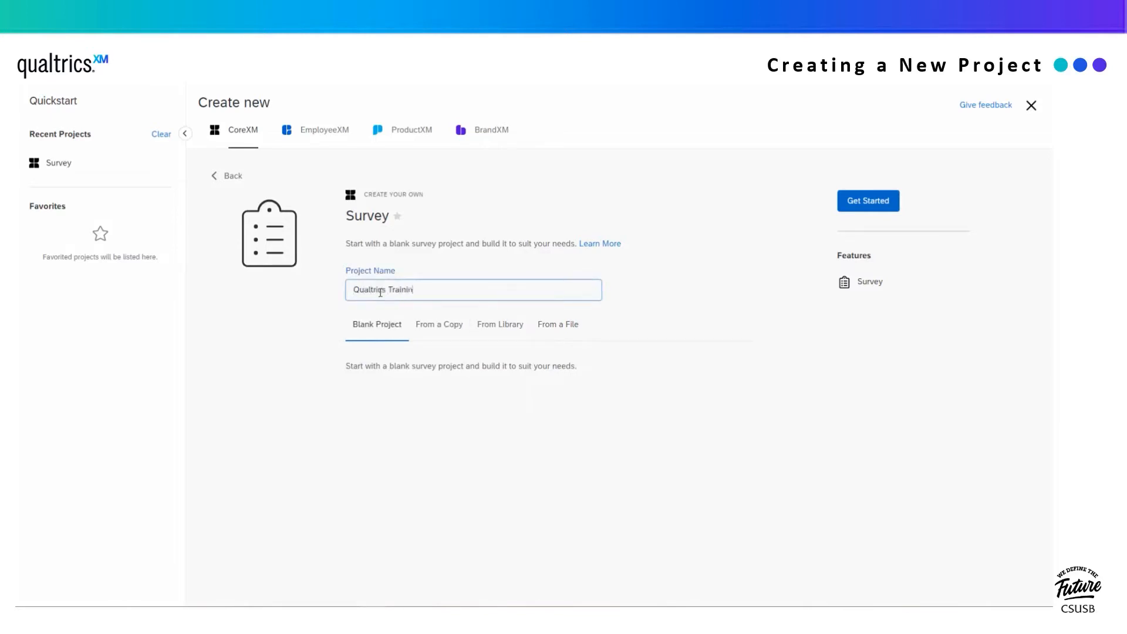
text(vey 9Demo))
key(Left)
key(Left)
key(Left)
key(Left)
key(Left)
key(BackSpace)
text(()
click(871, 203)
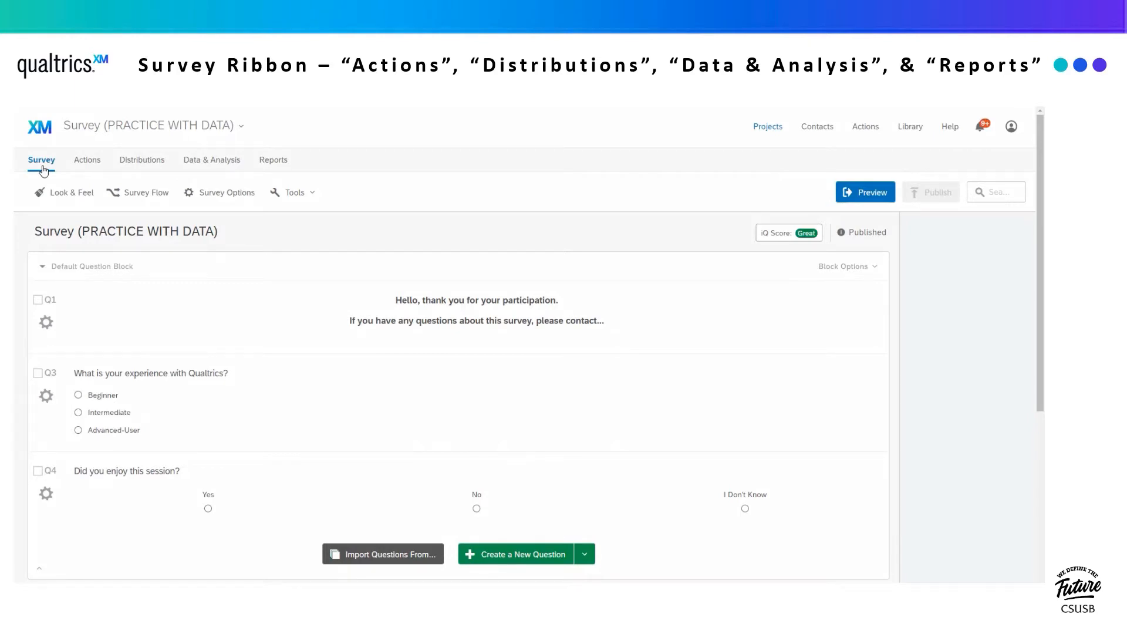
- View the Anonymous Link, Emails, Personal Links and QR Code distributions, then Data & Analysis
click(92, 162)
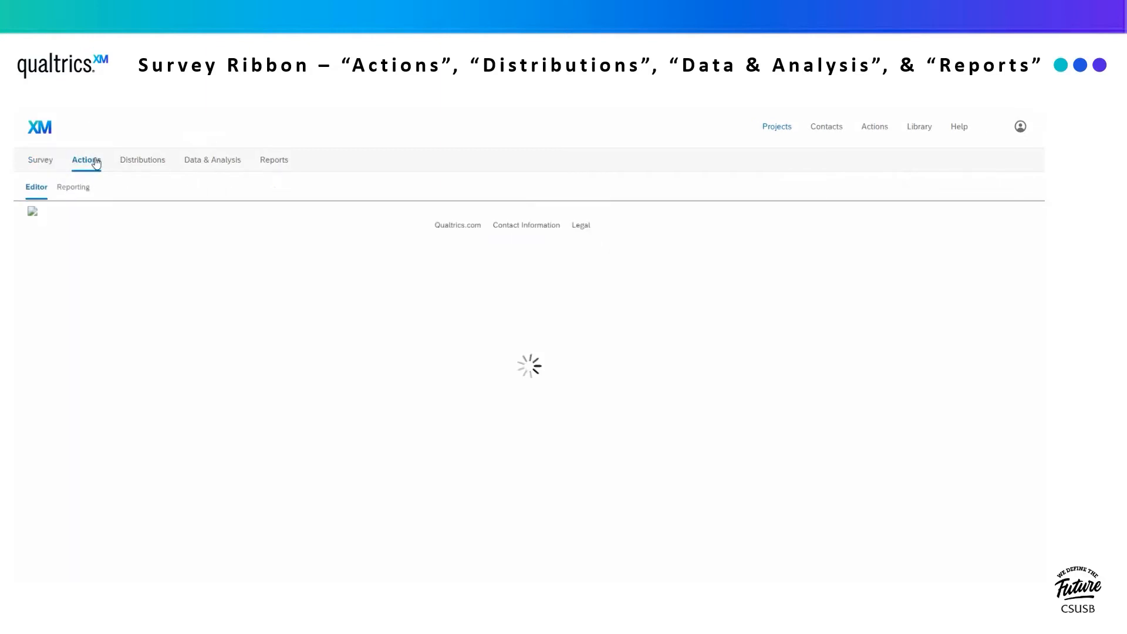
click(152, 168)
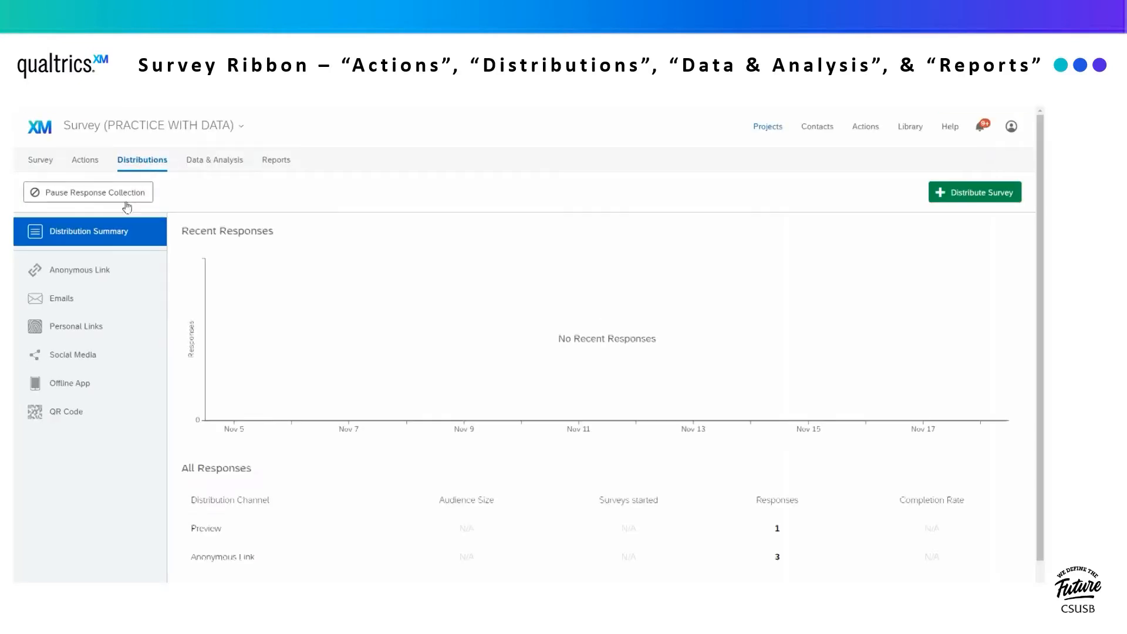
click(92, 280)
click(92, 304)
click(91, 326)
click(81, 416)
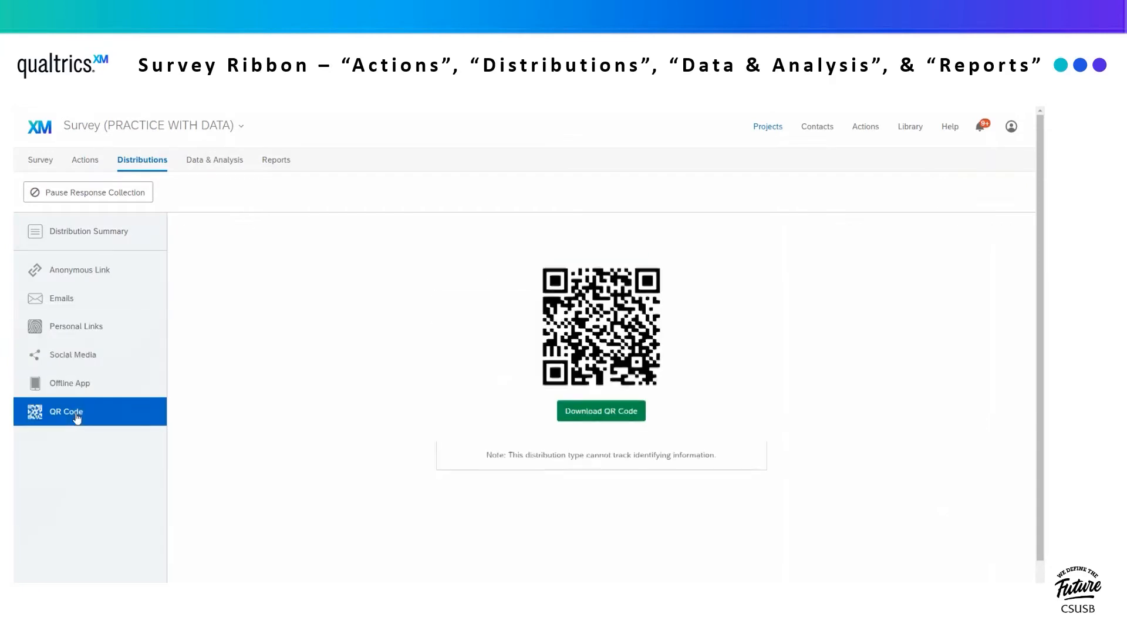
click(217, 162)
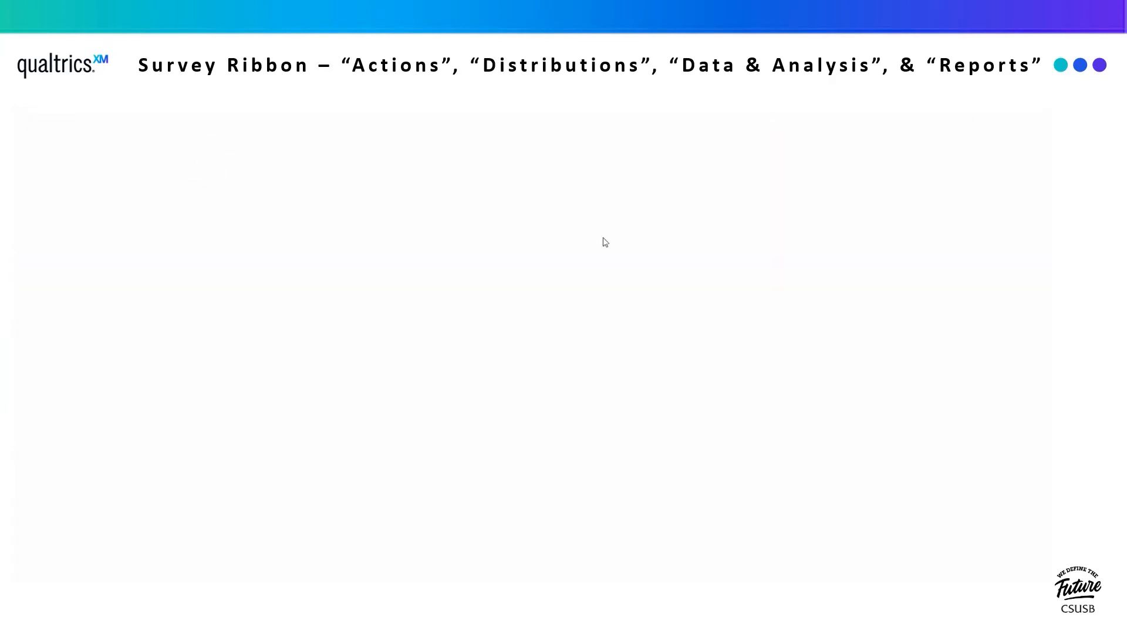
- Check Export & Import options, then review the Reports results and Share Report options
click(890, 276)
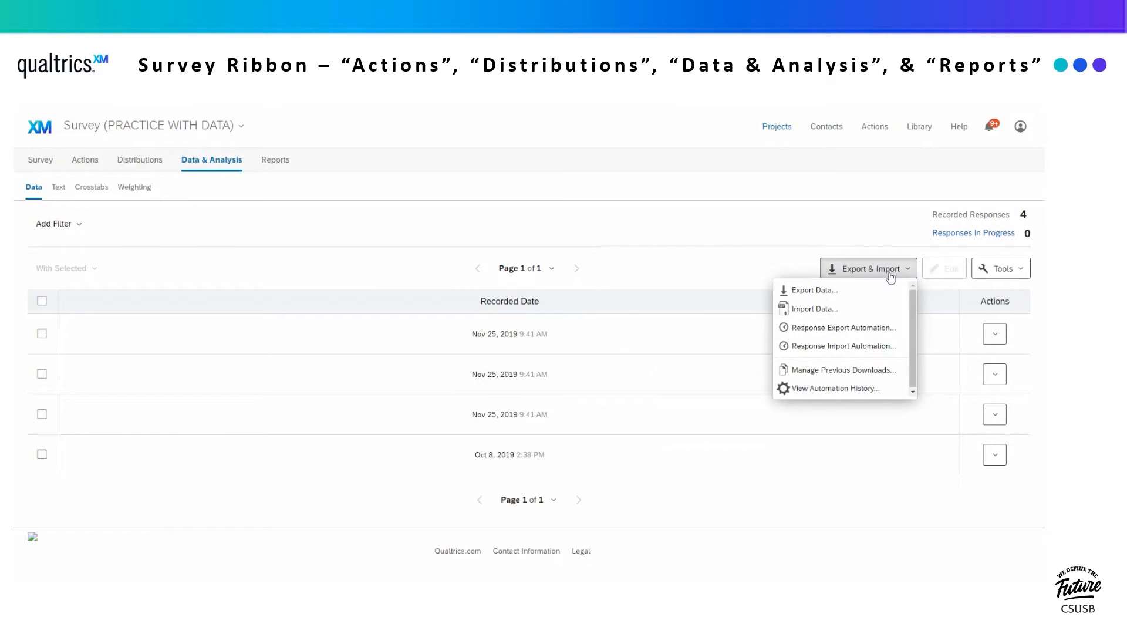
click(276, 166)
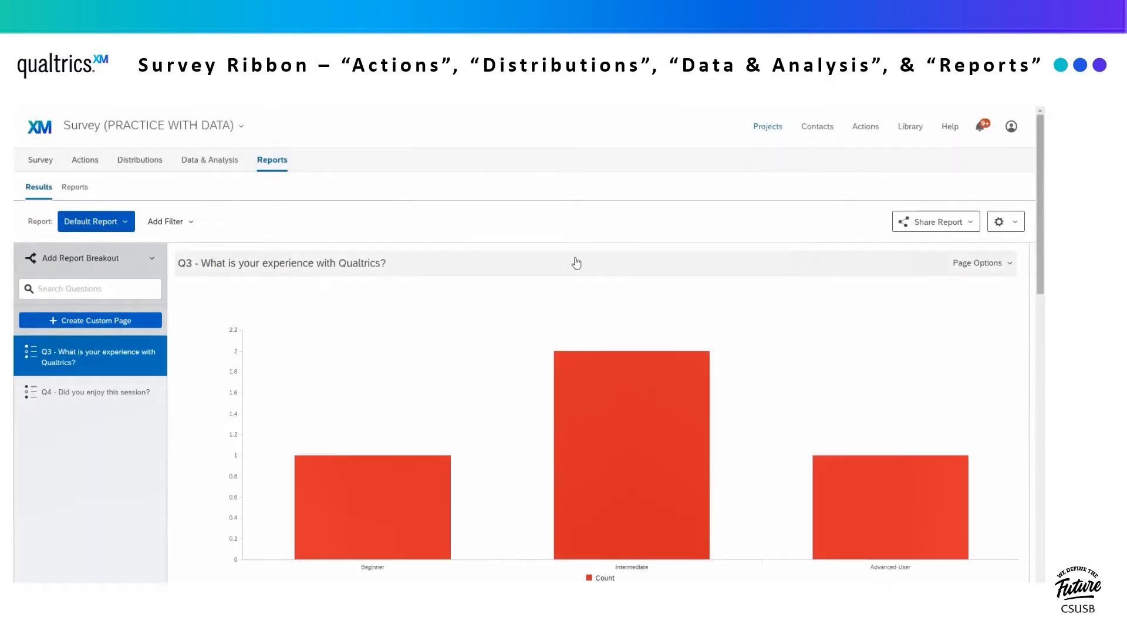
scroll(587, 410, down, 2)
scroll(587, 410, down, 4)
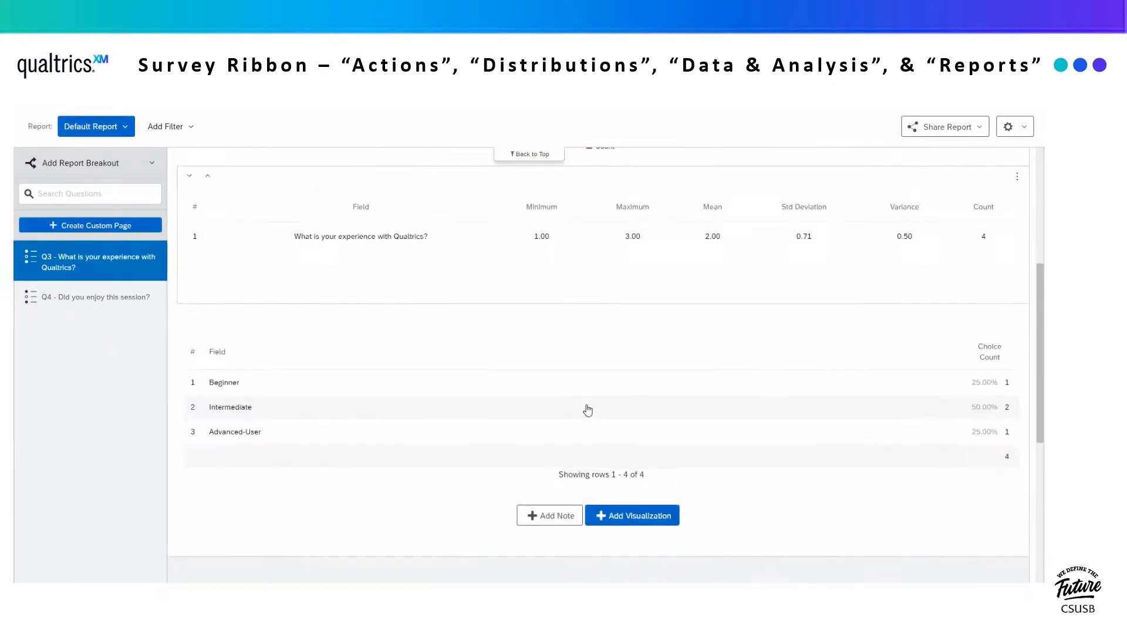
scroll(588, 409, up, 6)
click(930, 228)
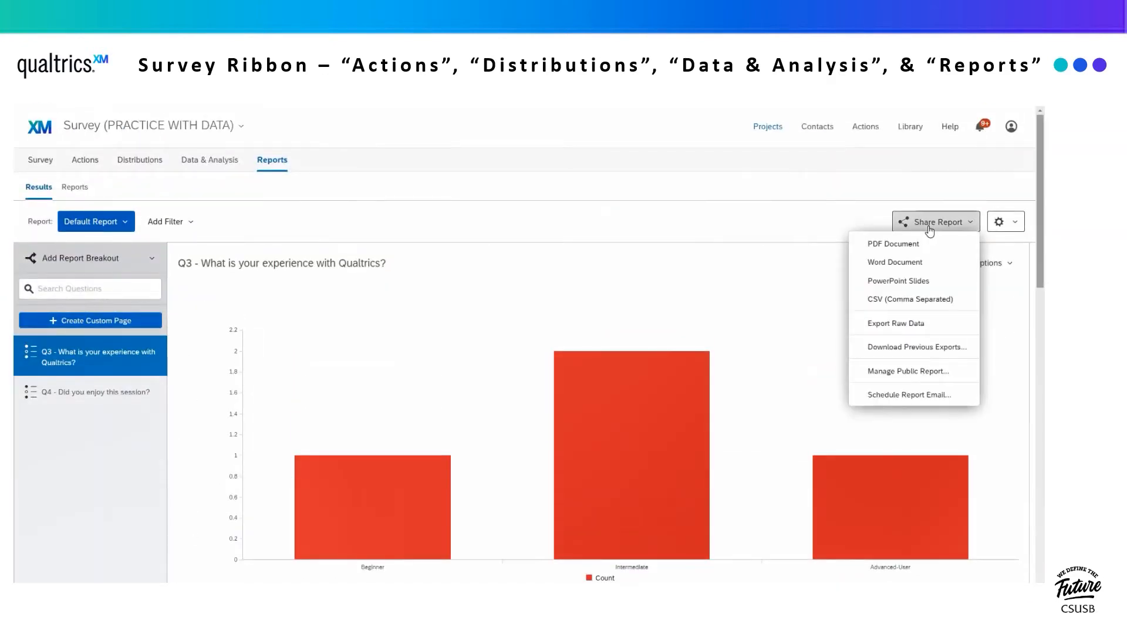
click(929, 228)
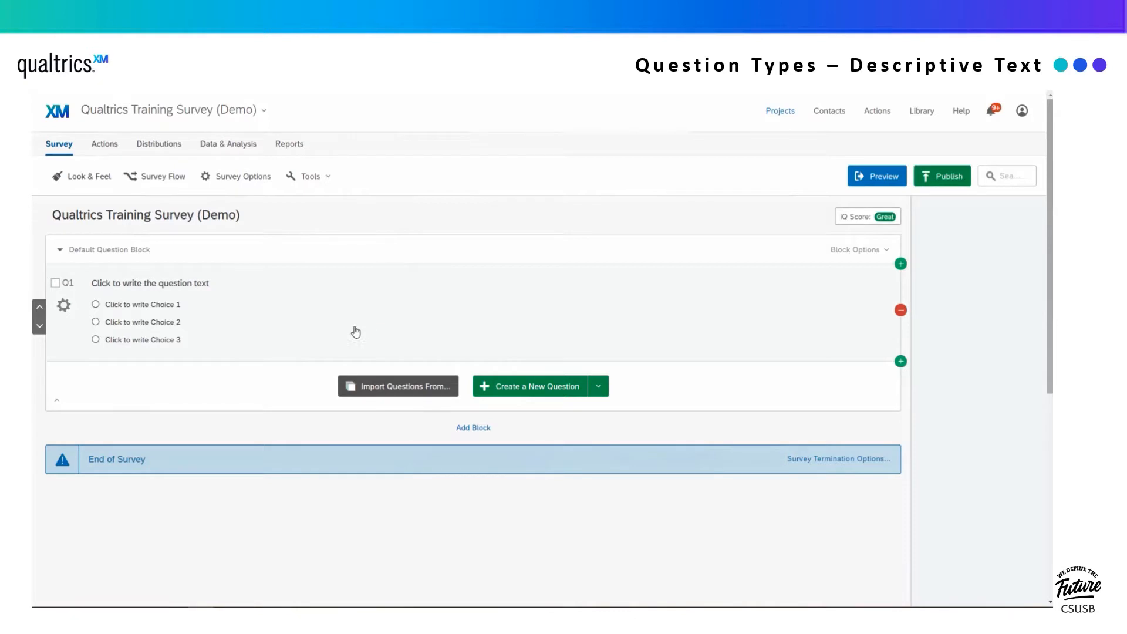
- Change Q1 from multiple choice to a Descriptive Text item
click(338, 332)
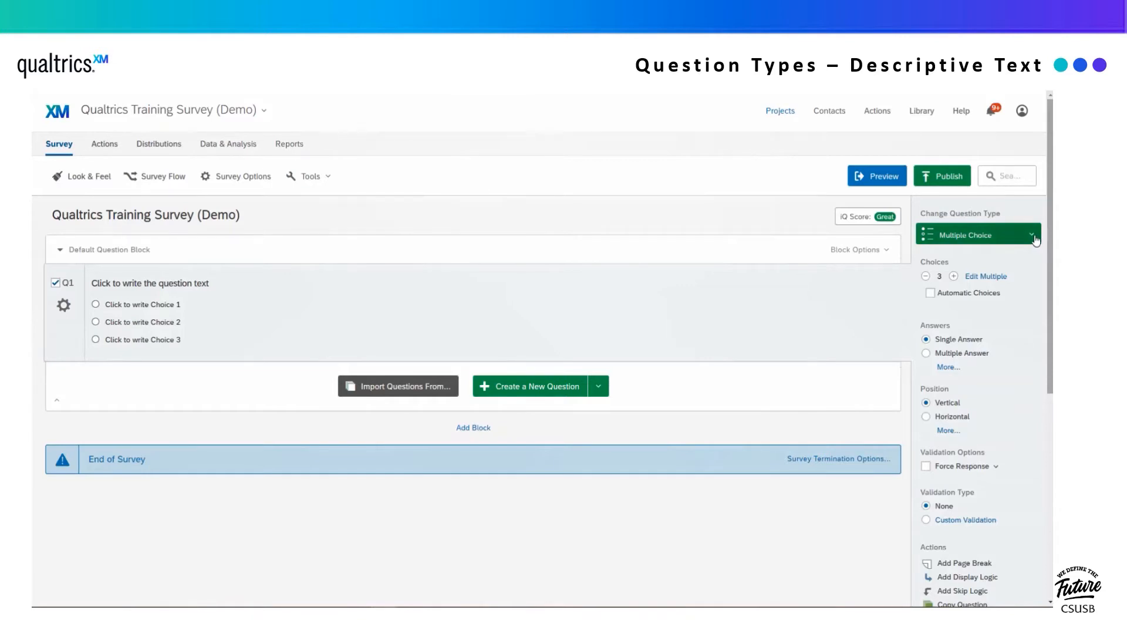
click(1034, 238)
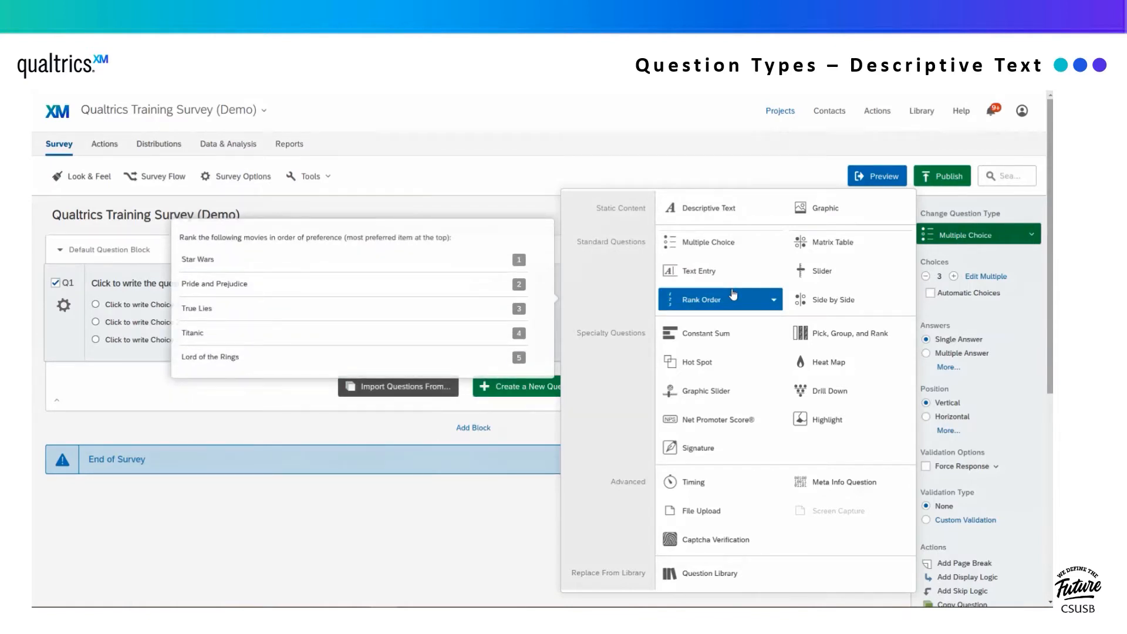
click(774, 244)
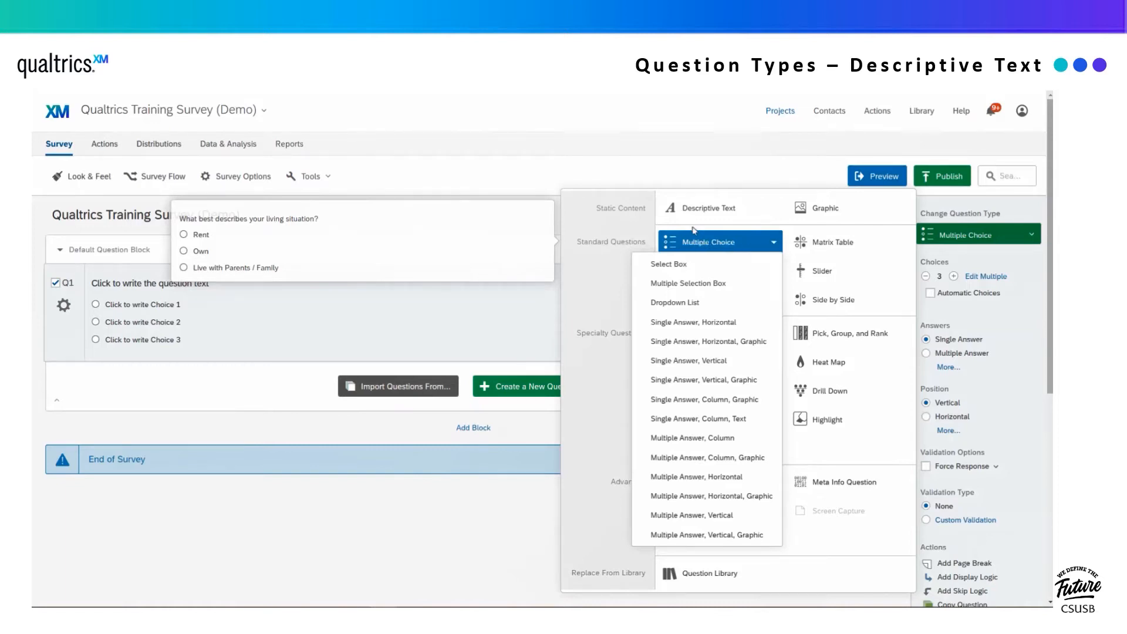
click(707, 210)
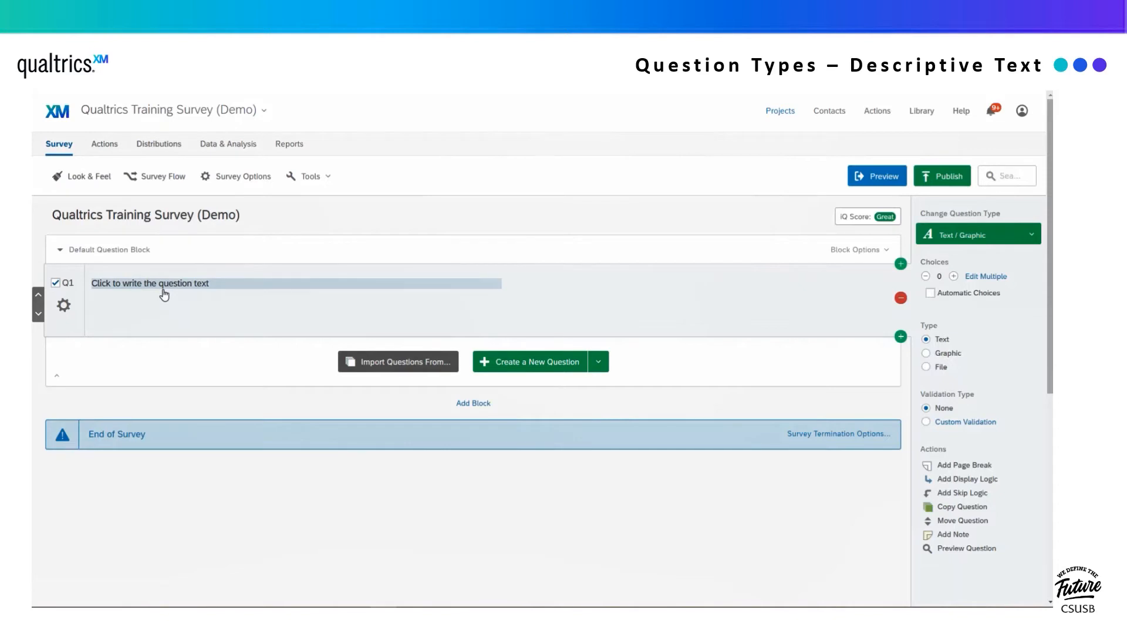
- Replace Q1's placeholder with a welcome message thanking participants for the Qualtrics training
click(173, 283)
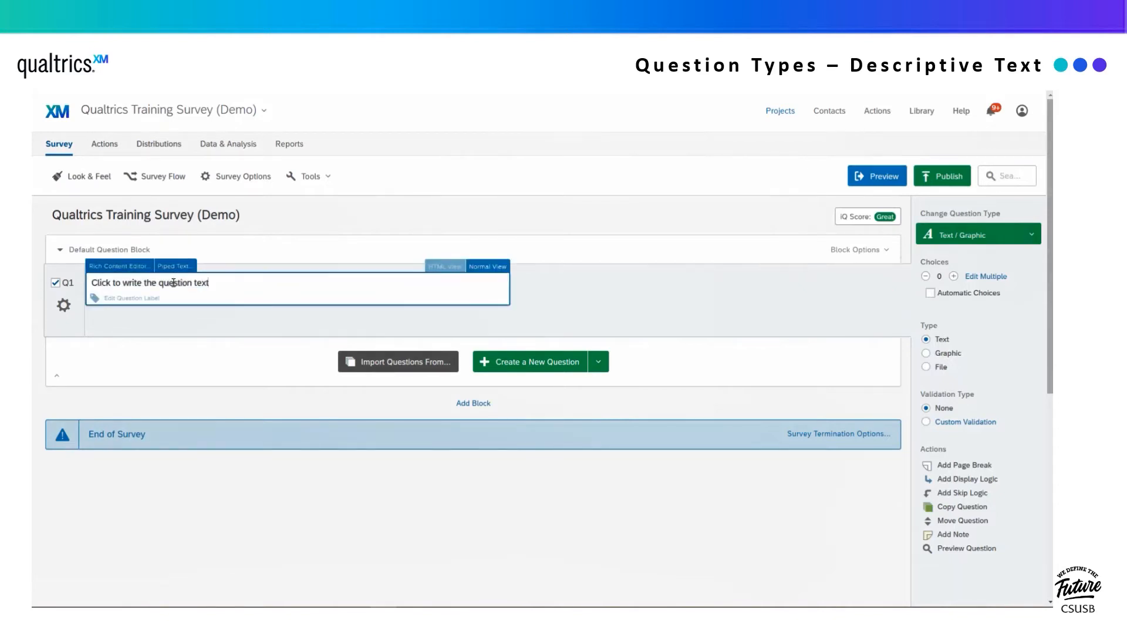
key(ctrl+a)
text(Hello, thank you for your partu)
text(cipation in the )
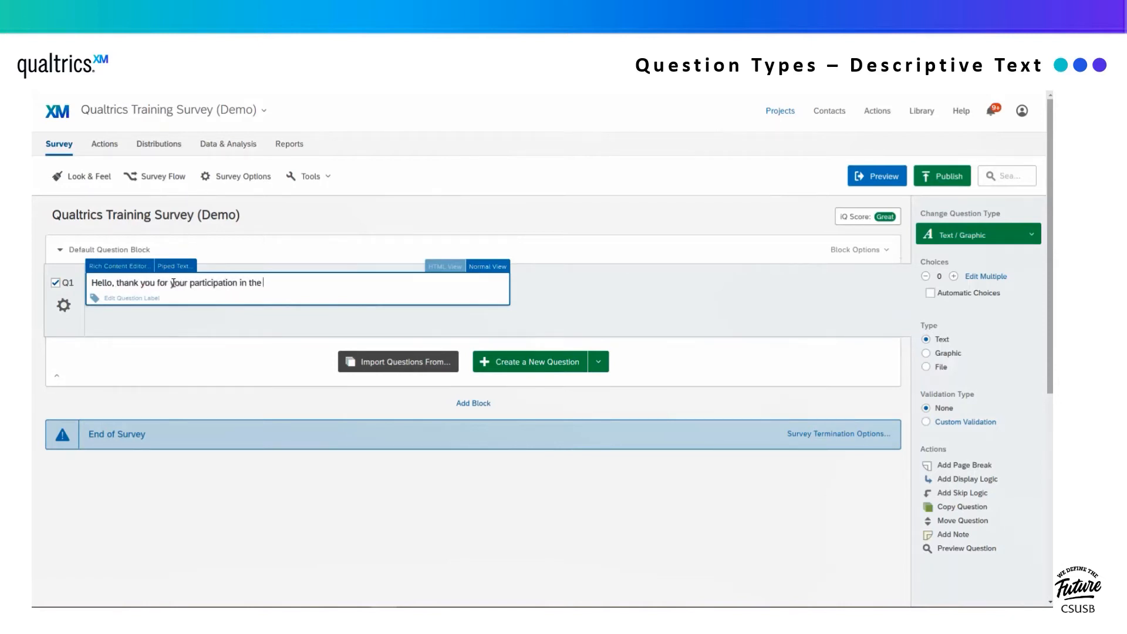
text(Qualtrcs training. Please prov)
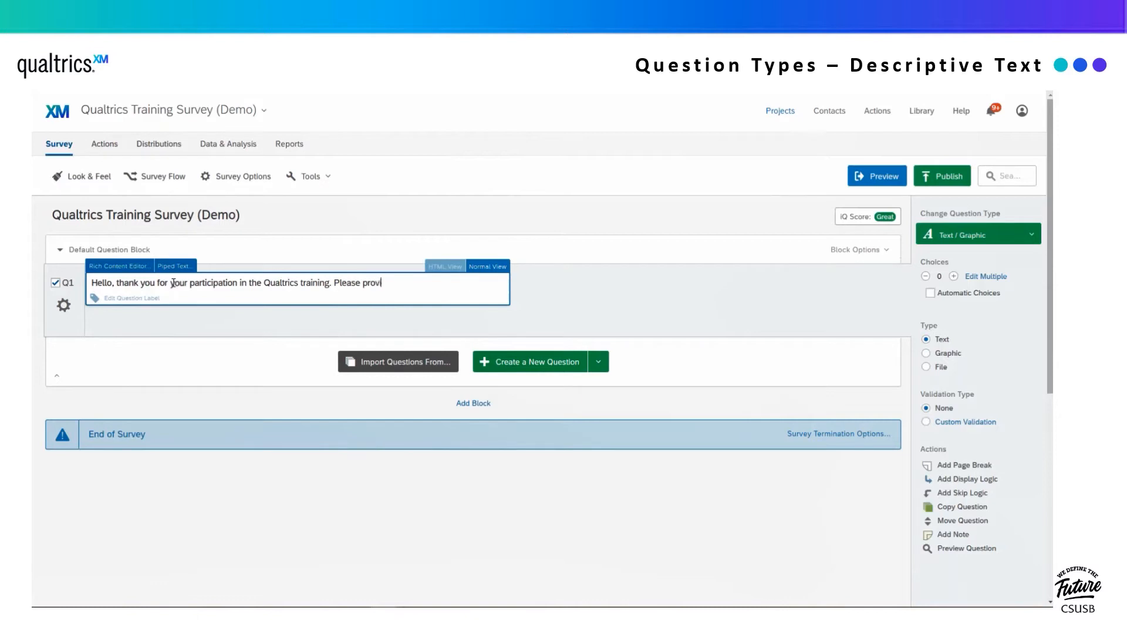
text(ide your feedback in the questions below.)
- Format the whole welcome message as centred, bold and italic in the Rich Content Editor
click(118, 266)
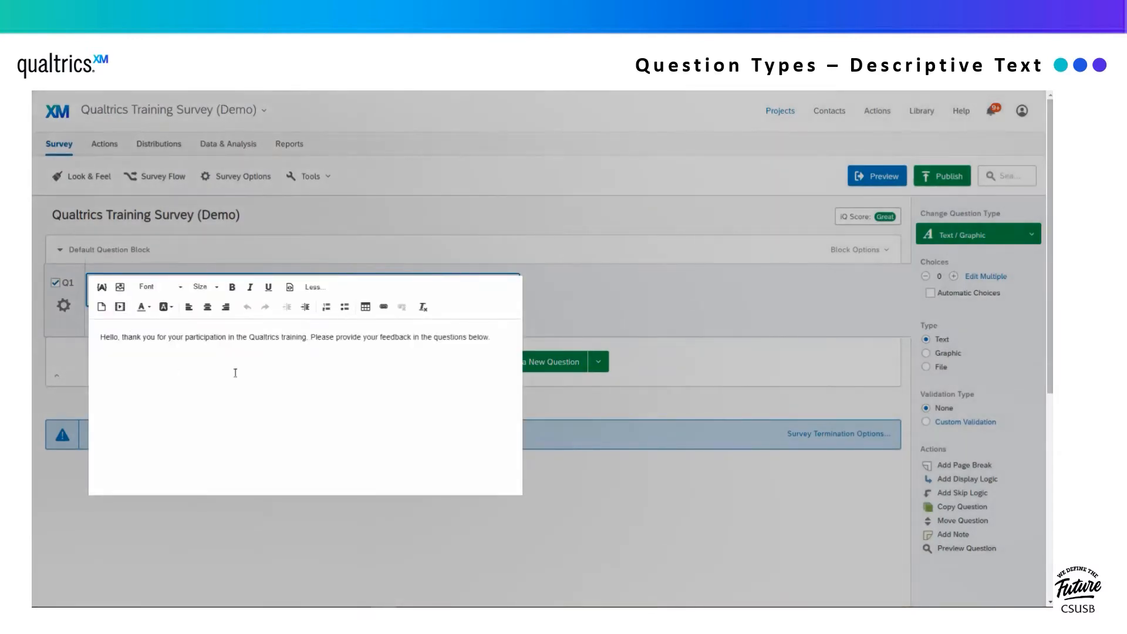
triple_click(302, 340)
click(207, 307)
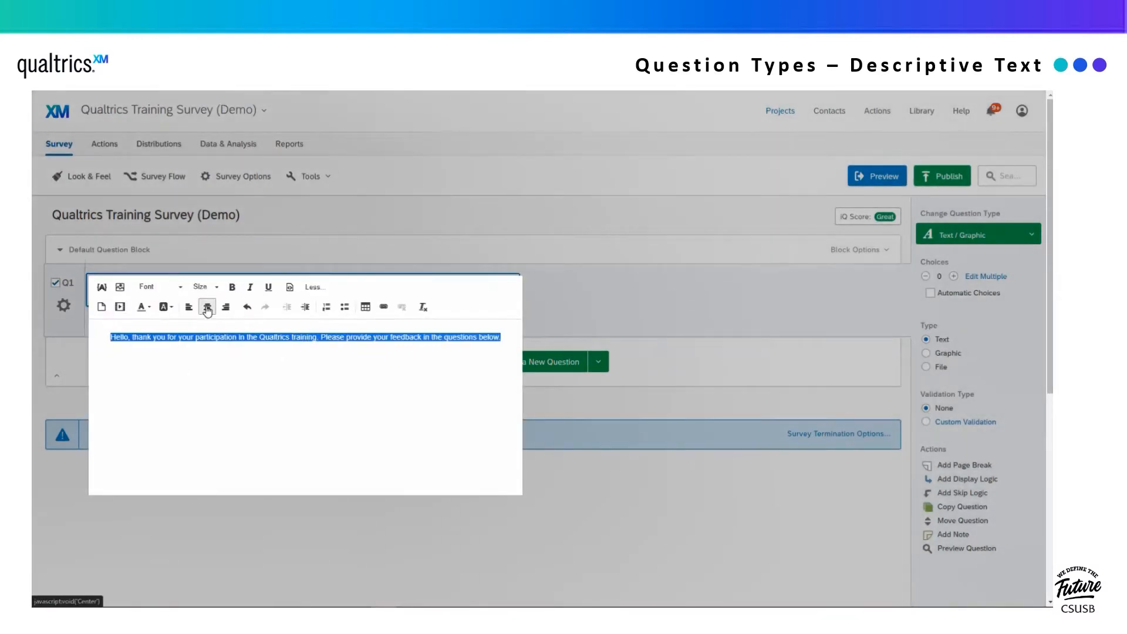
click(232, 287)
click(250, 288)
click(347, 354)
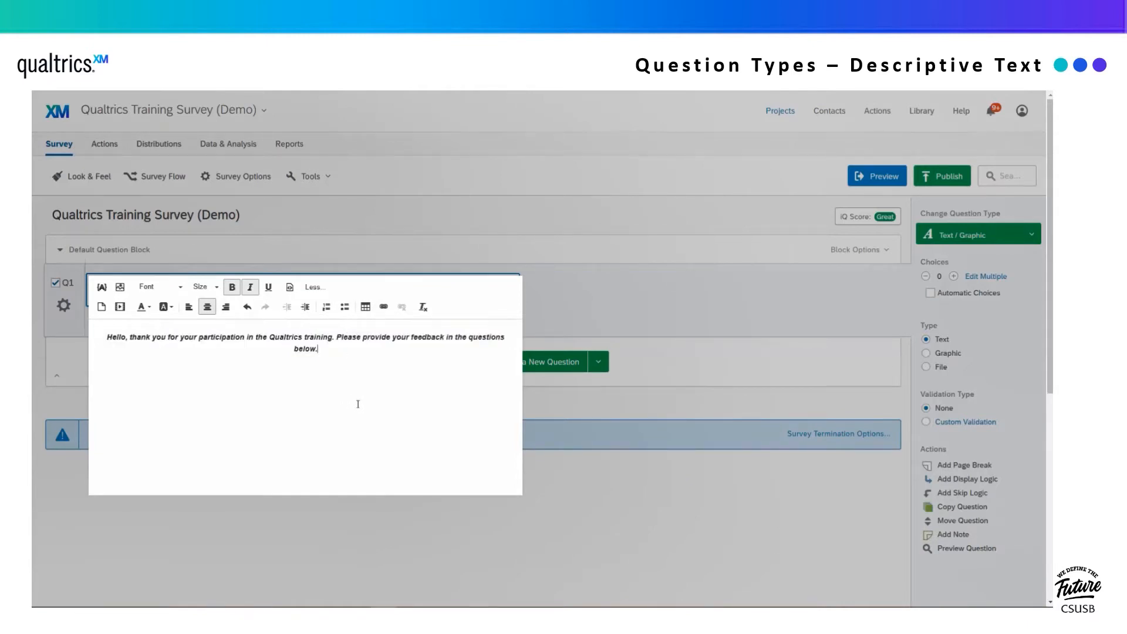
click(592, 302)
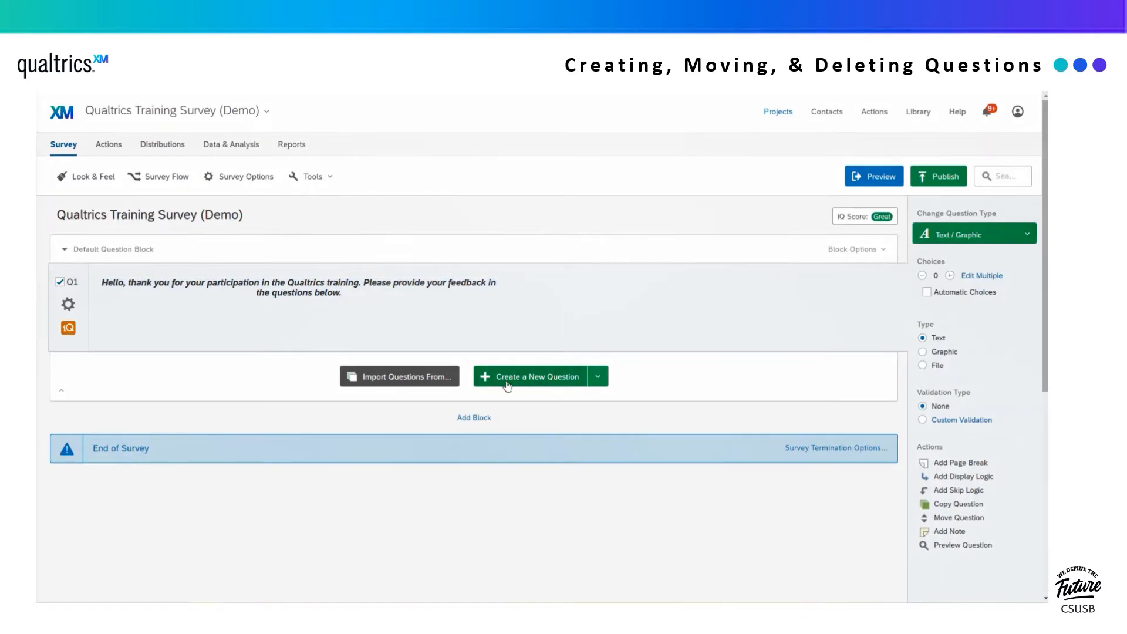
- Add a new multiple-choice Q2 below Q1 and try its move arrows up and down
click(542, 384)
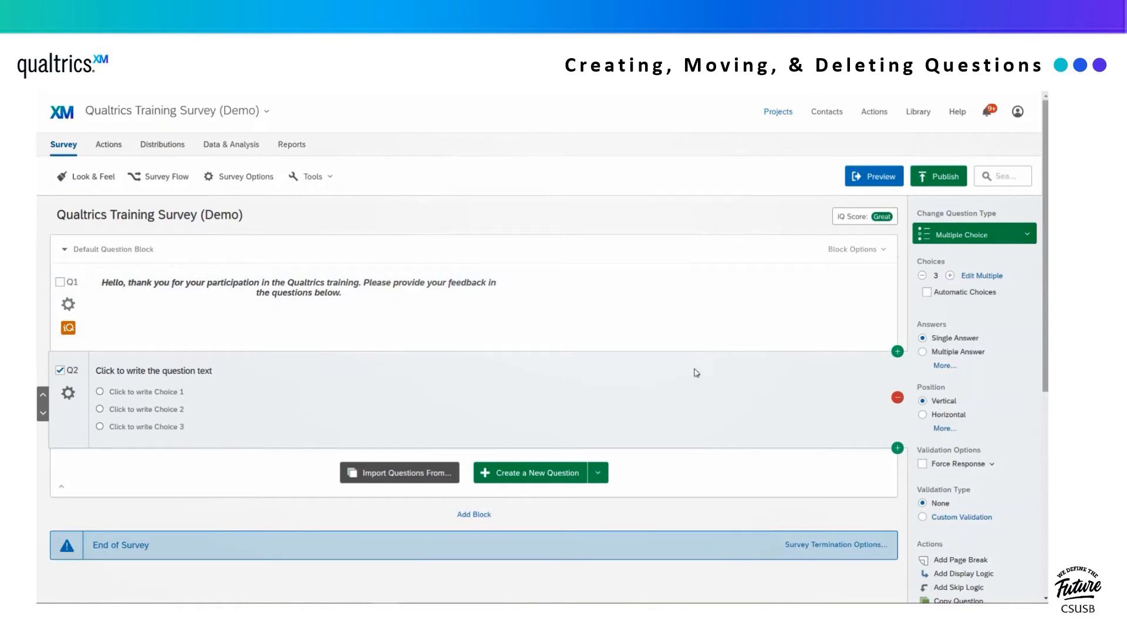
click(43, 395)
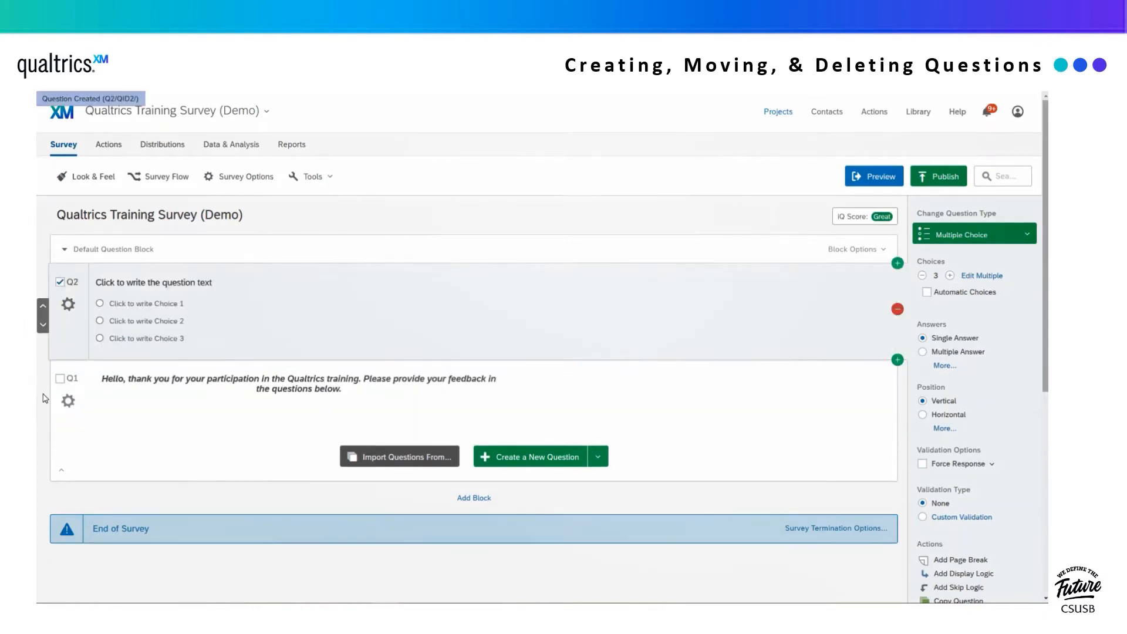
click(43, 325)
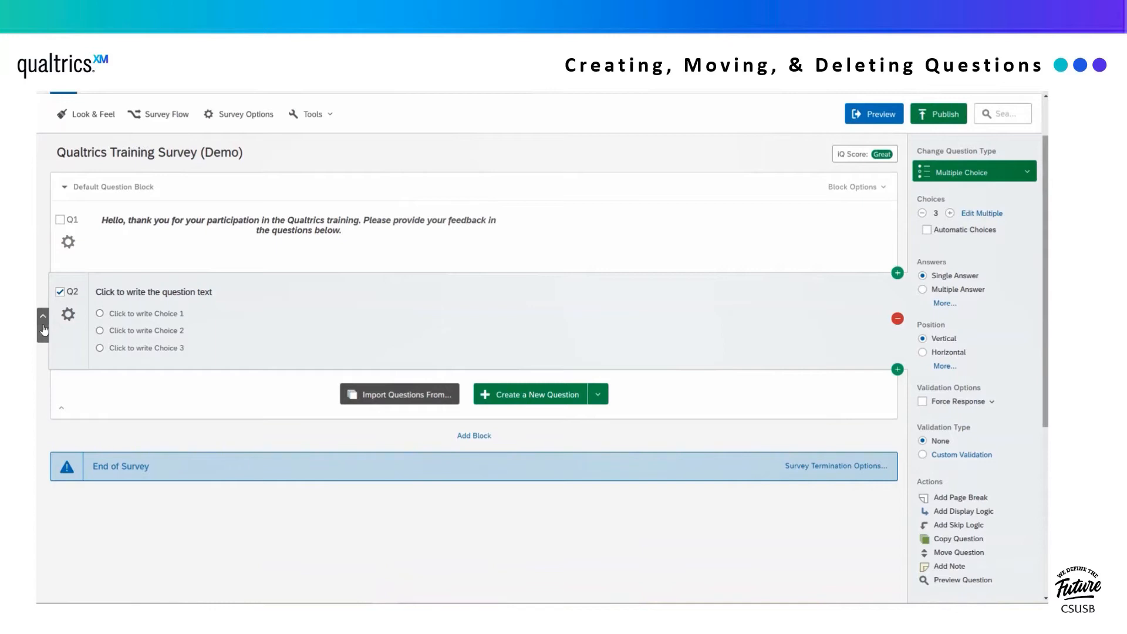
click(44, 330)
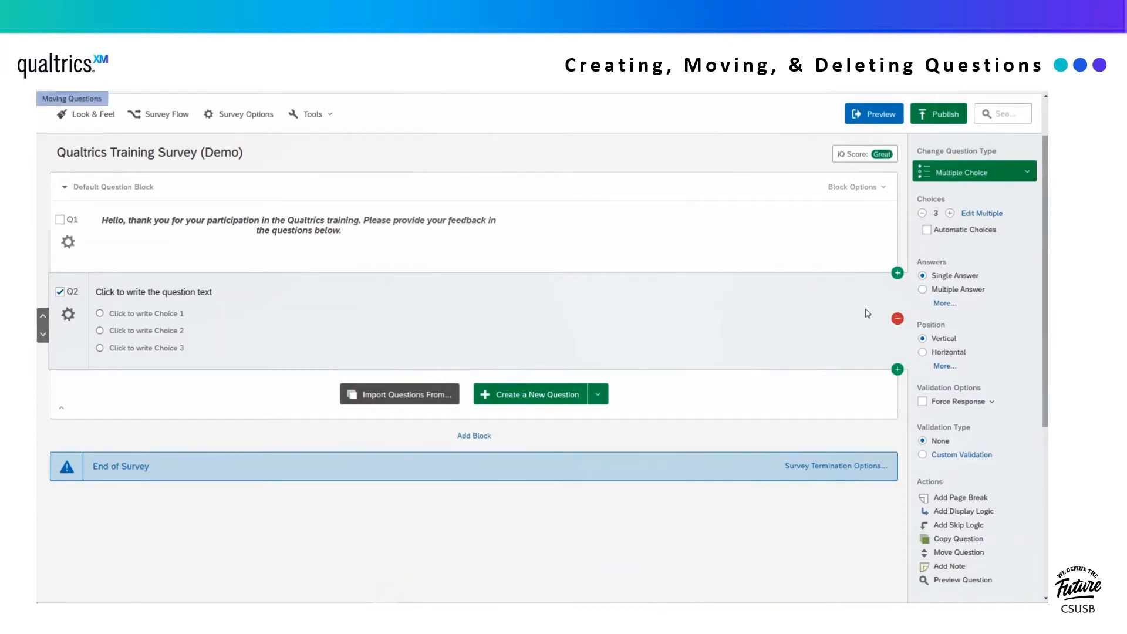
- Delete Q2, then restore it from the trash back below Q1
click(898, 320)
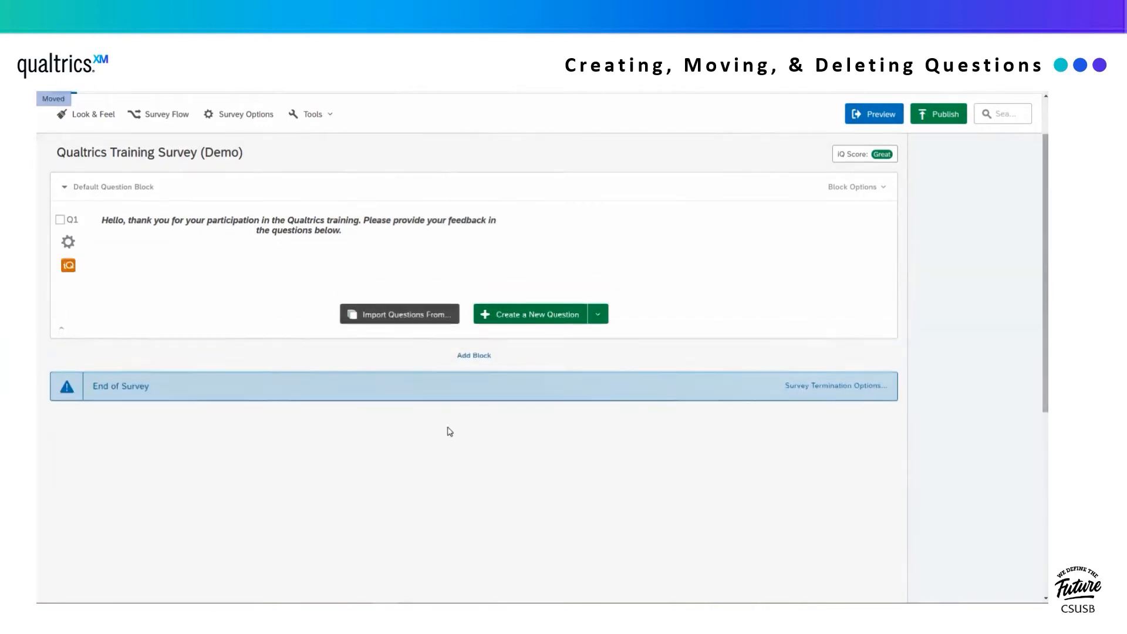
scroll(246, 397, down, 5)
scroll(247, 411, down, 3)
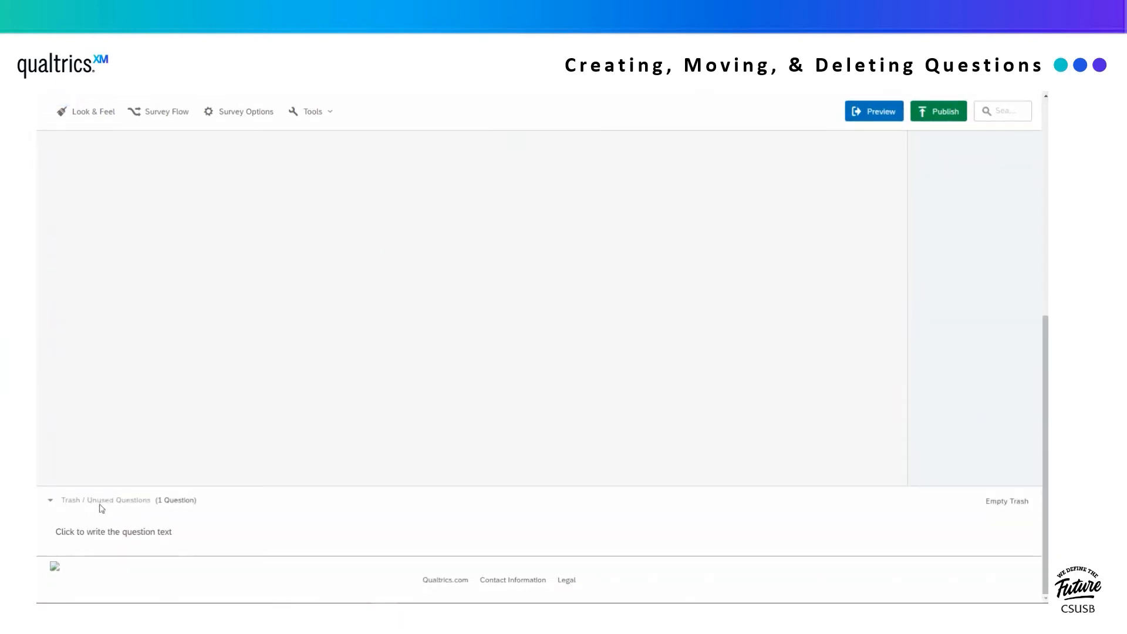
click(389, 543)
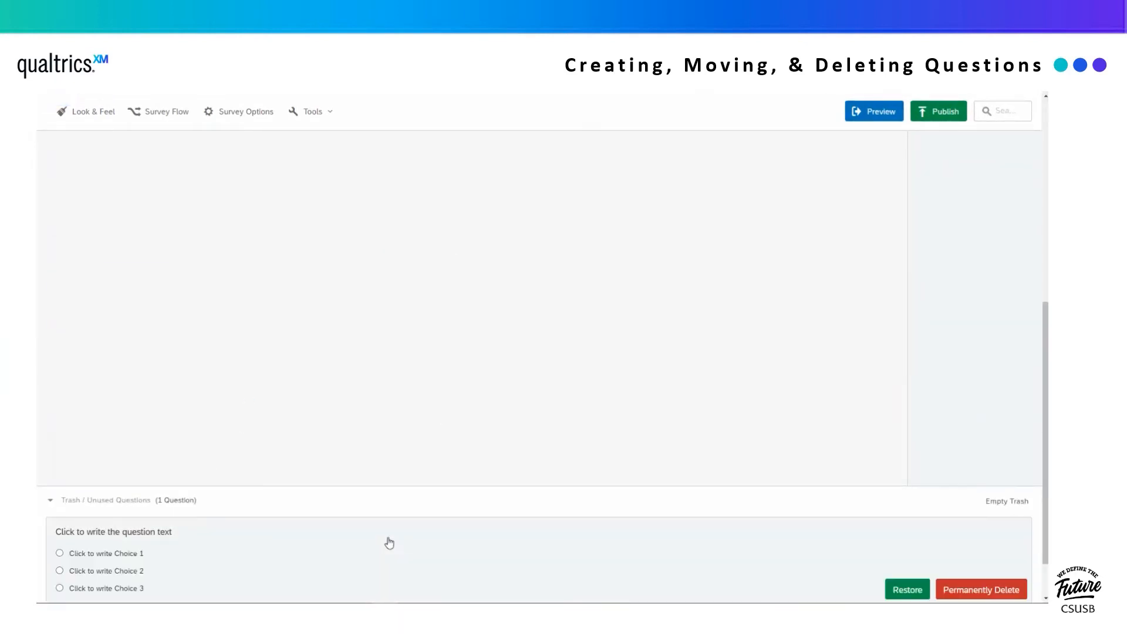
scroll(389, 543, down, 2)
click(908, 531)
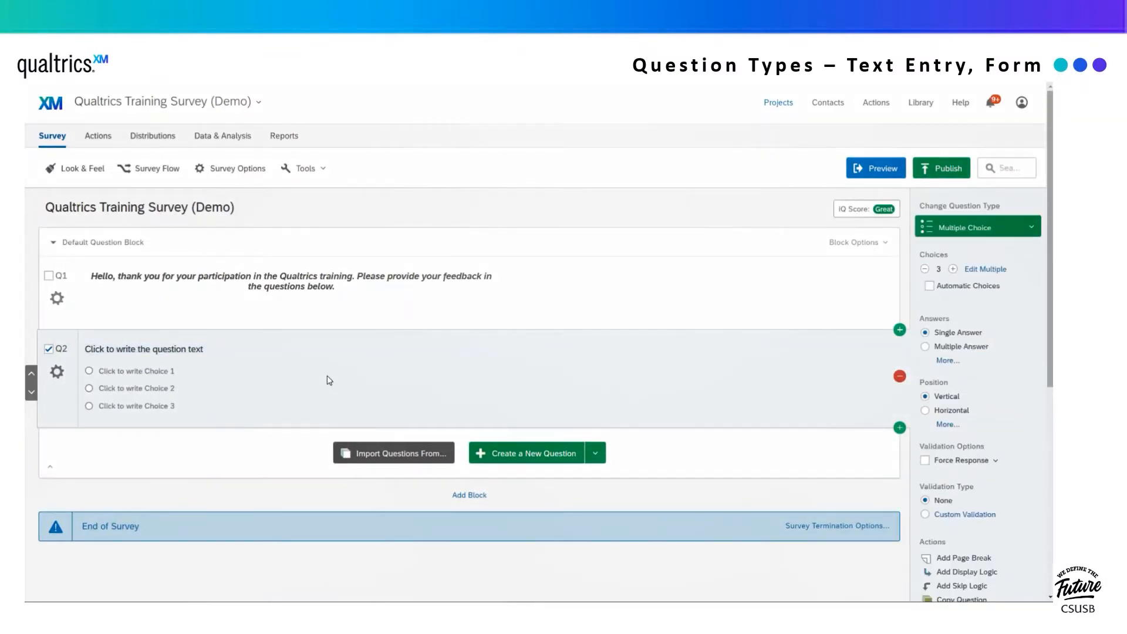
- Turn Q2 into a Text Entry Form asking 'Please provide your information below:'
click(993, 234)
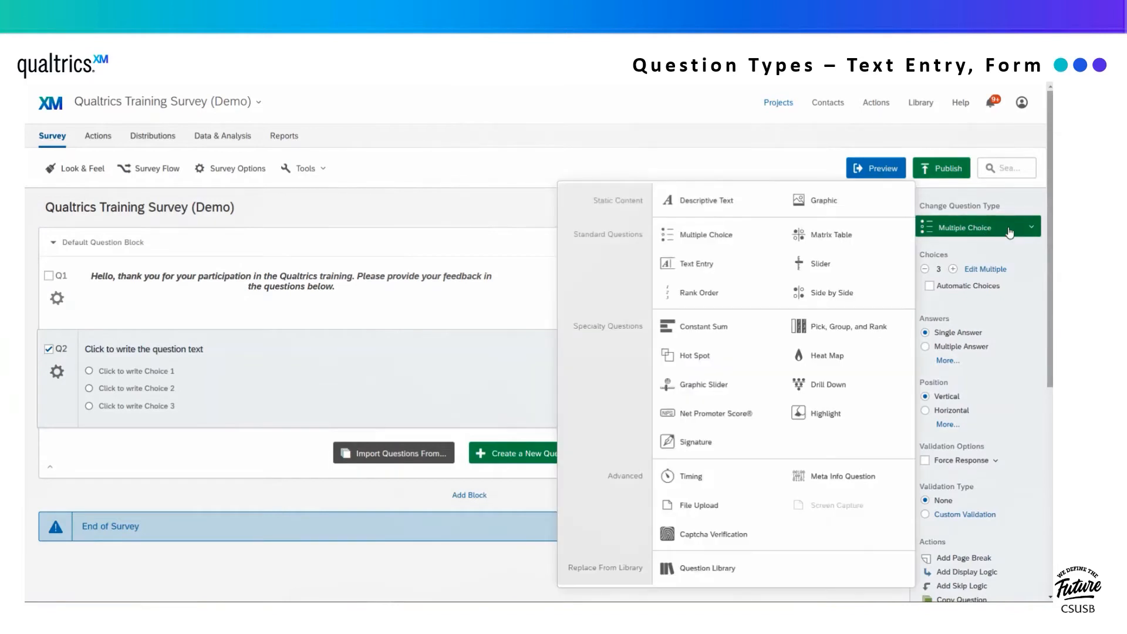
click(771, 266)
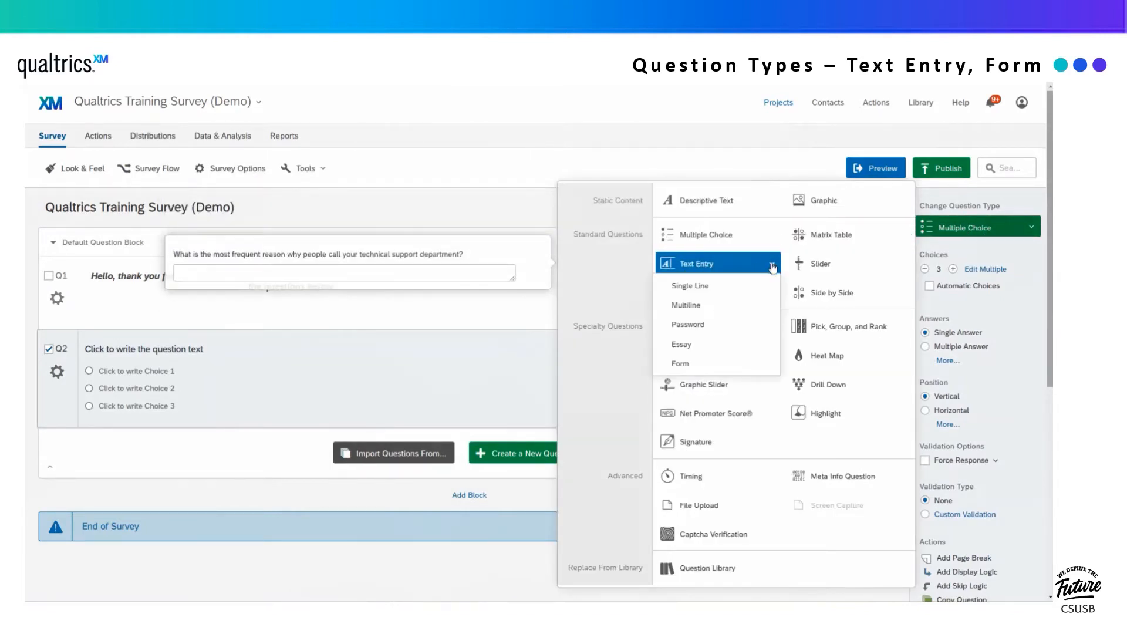
click(703, 363)
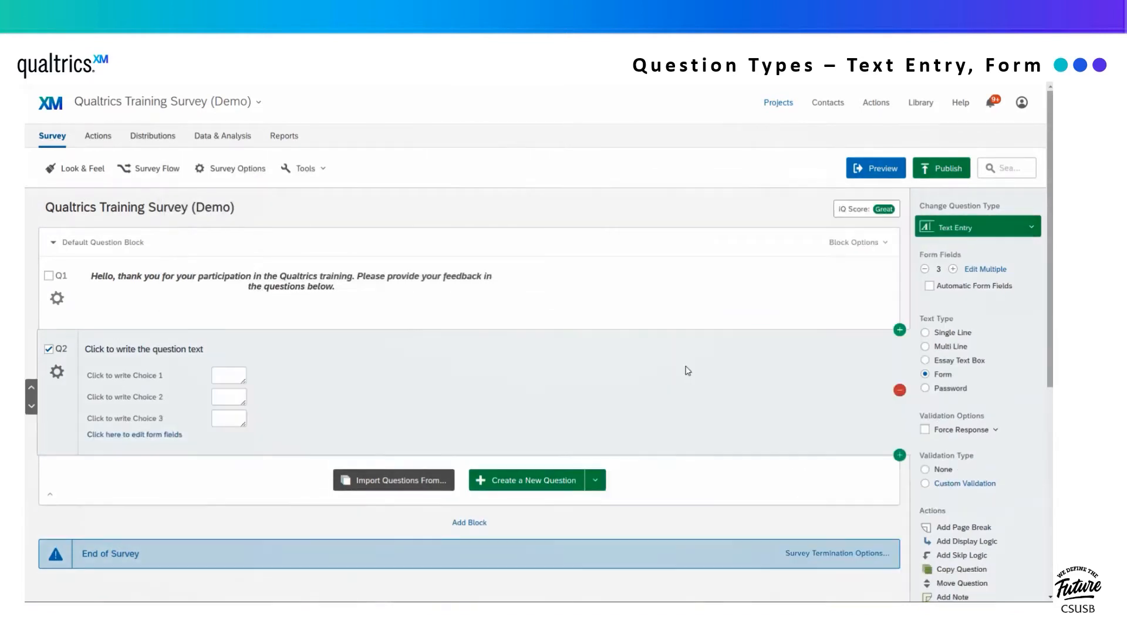
click(144, 351)
text(Please provide your information bel)
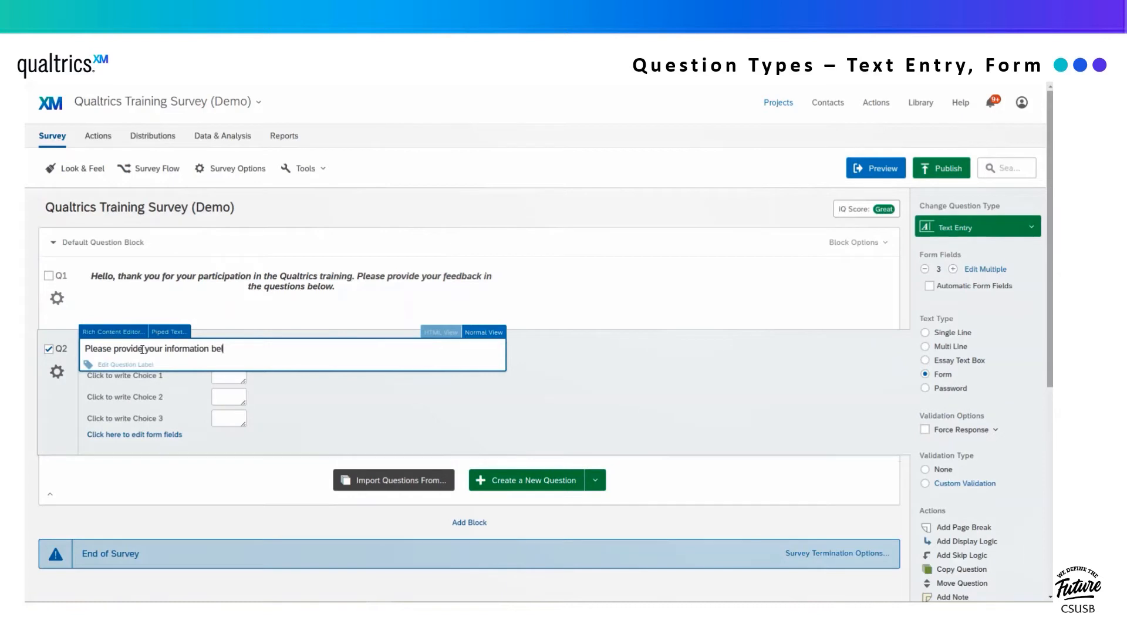
text(ow:)
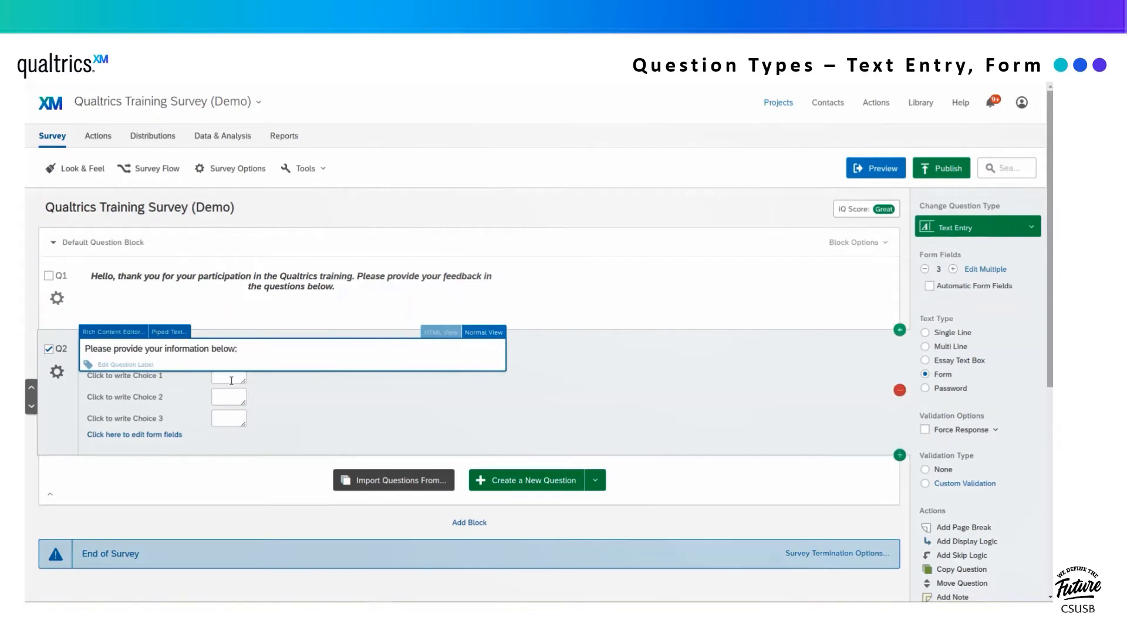
click(292, 394)
- Label the form fields Coyote ID, Name and Email Address, removing the extra fields
click(114, 374)
text(Coyote ID)
click(116, 396)
text(Name)
click(117, 418)
text(Email Address)
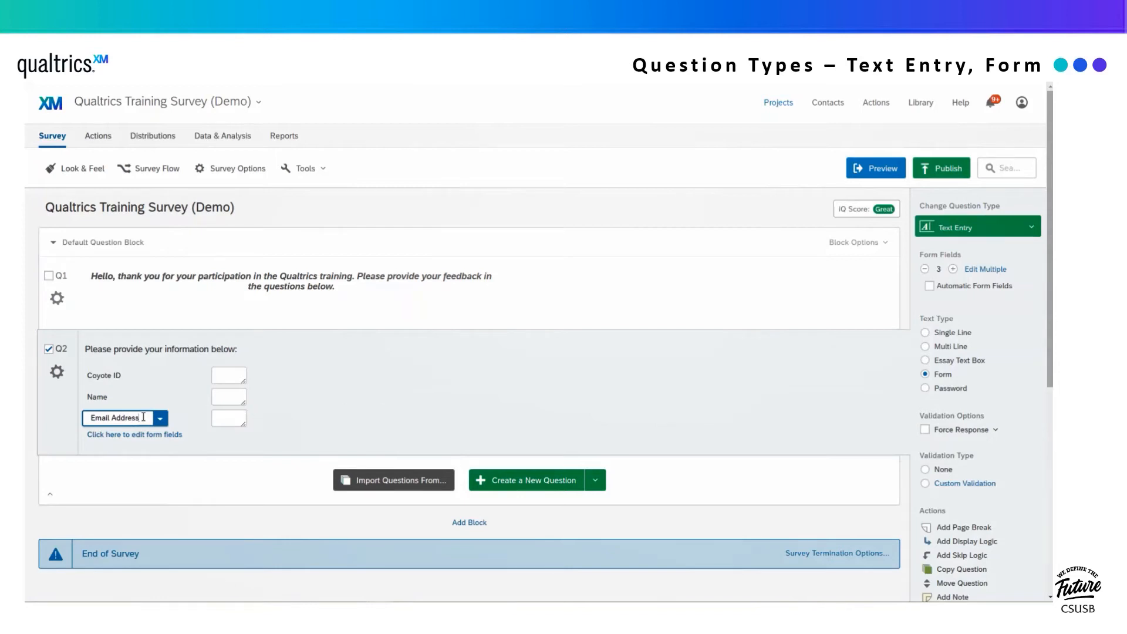
key(Return)
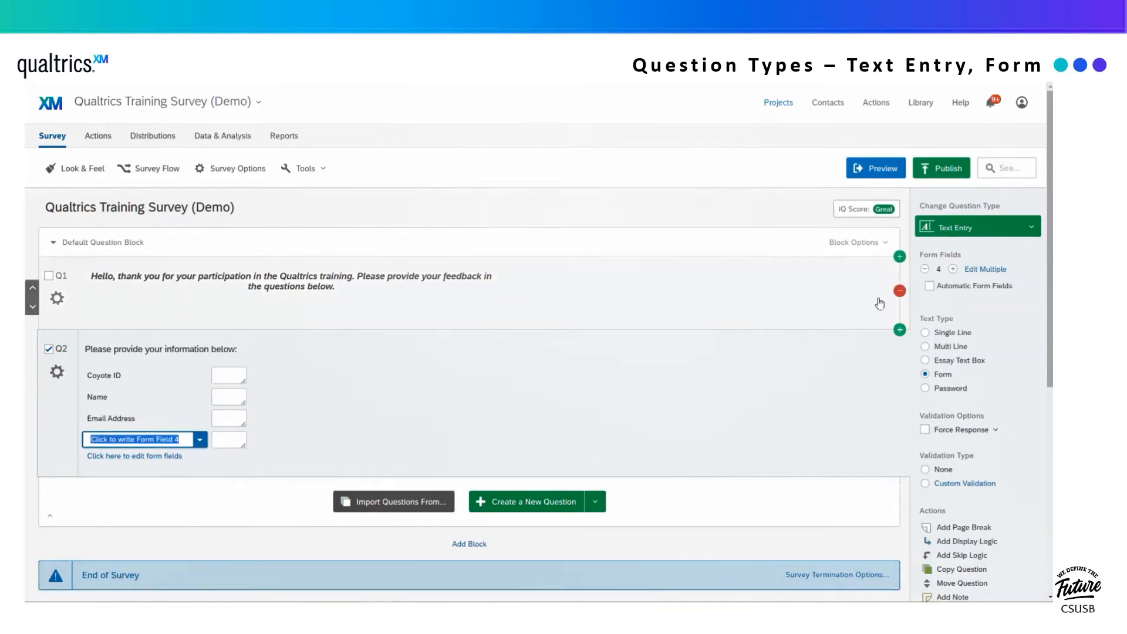
click(952, 269)
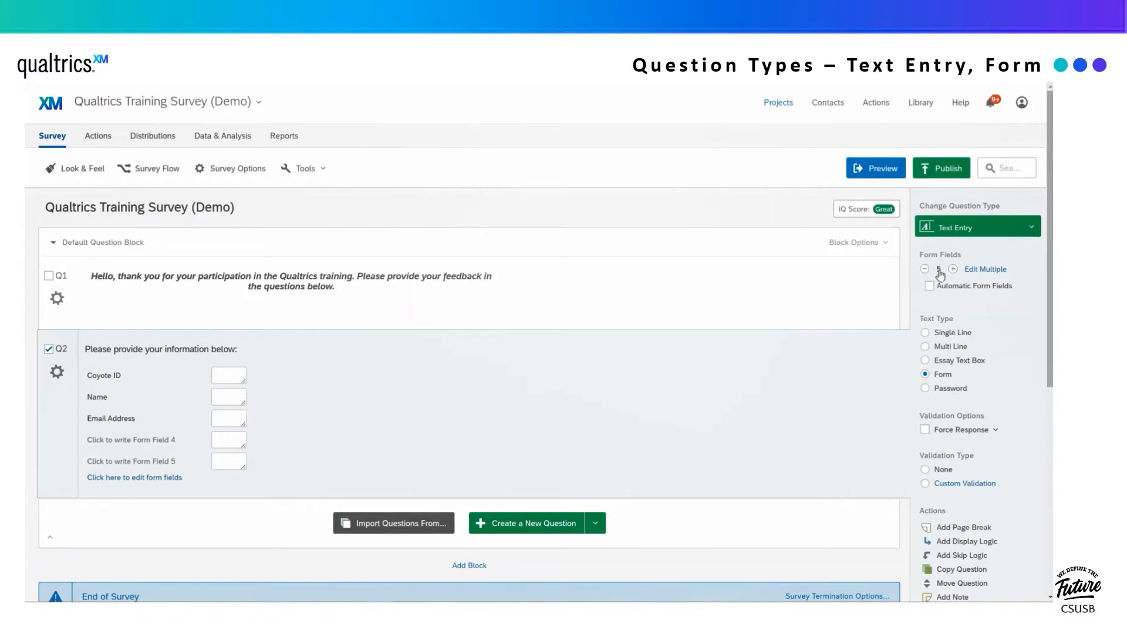
click(924, 270)
click(925, 269)
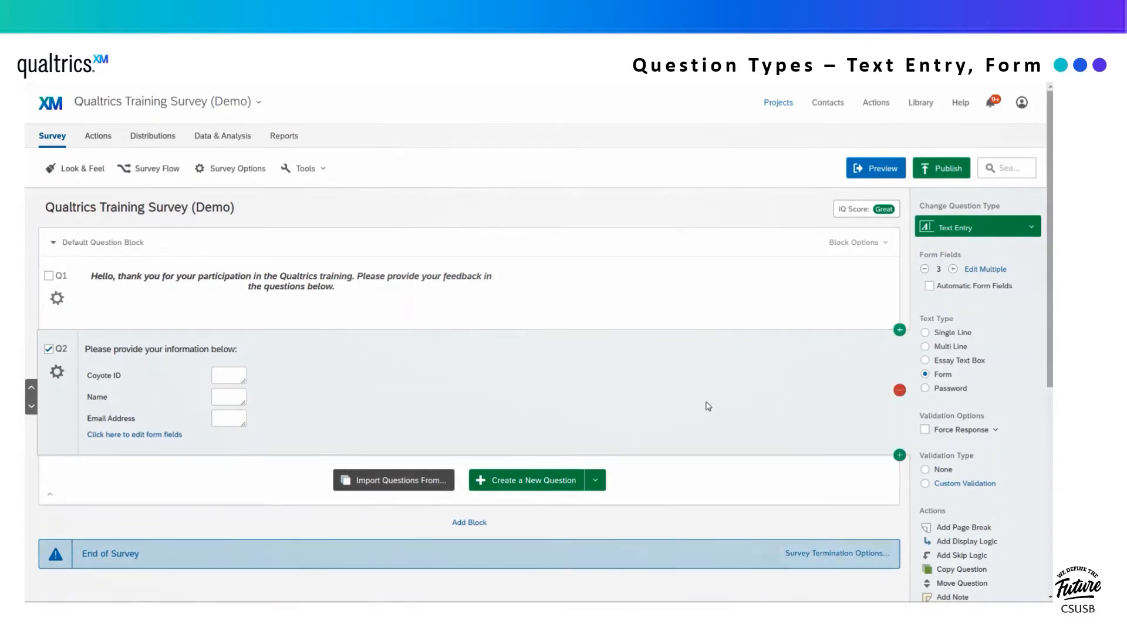
- Drag the Coyote ID, Name and Email Address boxes wider to one matching width
drag(243, 381, 365, 382)
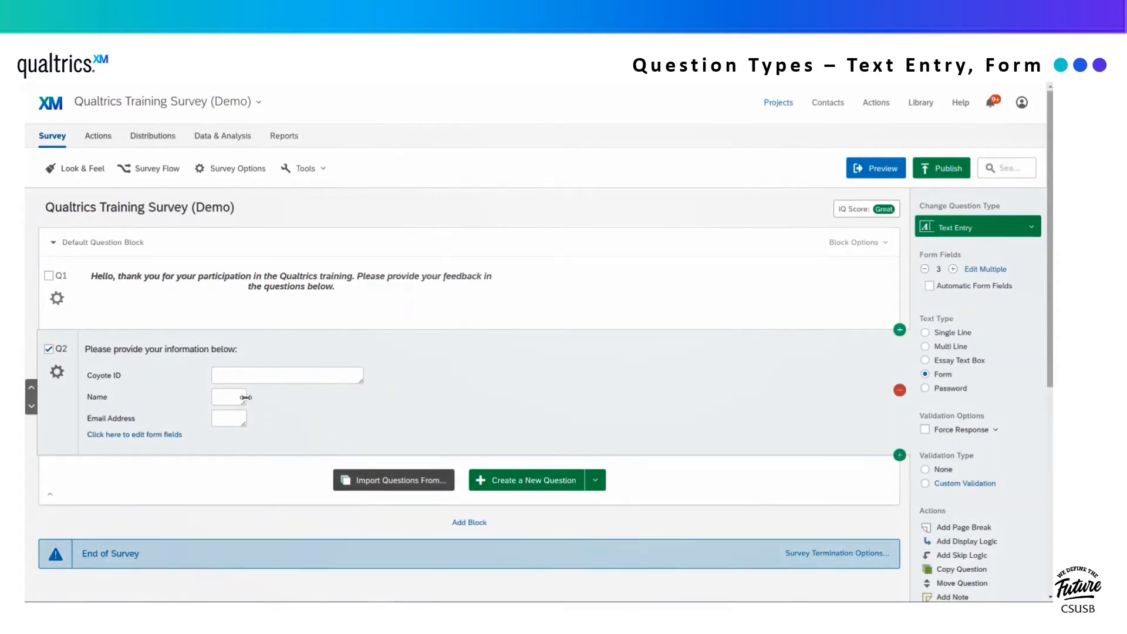
drag(244, 402, 362, 404)
drag(243, 424, 363, 425)
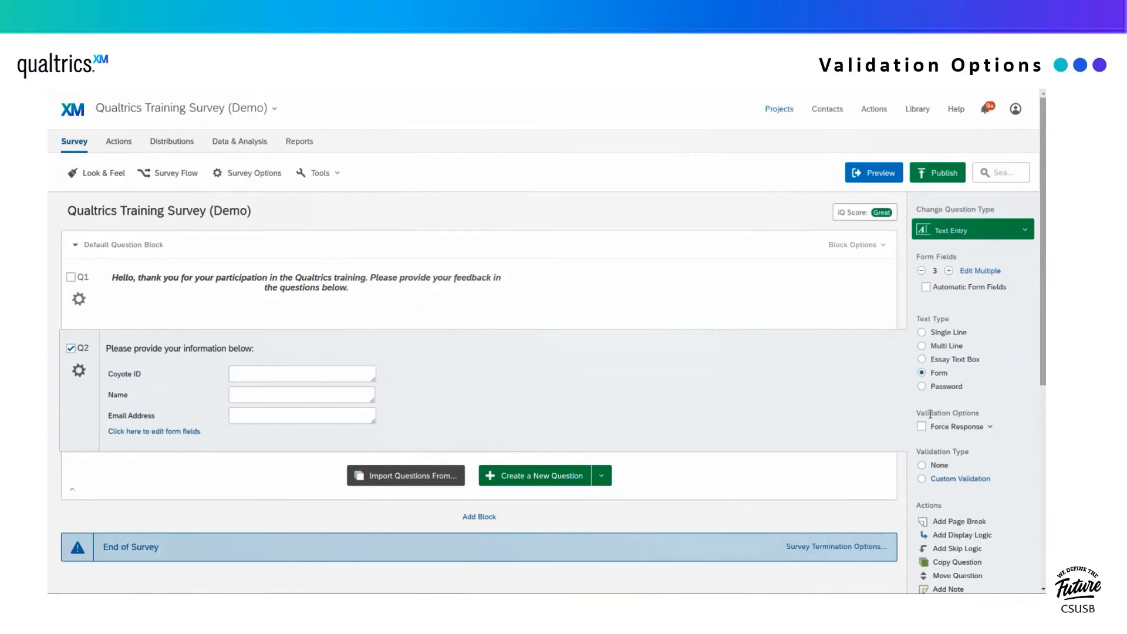
- Set Q2 to Force Response and test skipping it in the preview
click(957, 427)
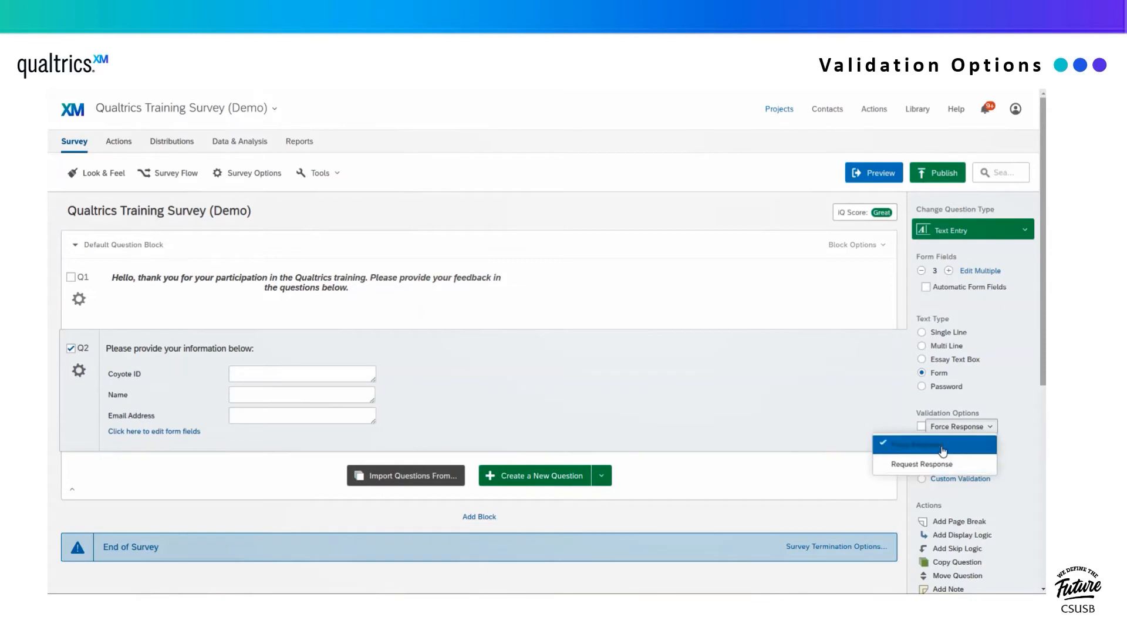
click(942, 449)
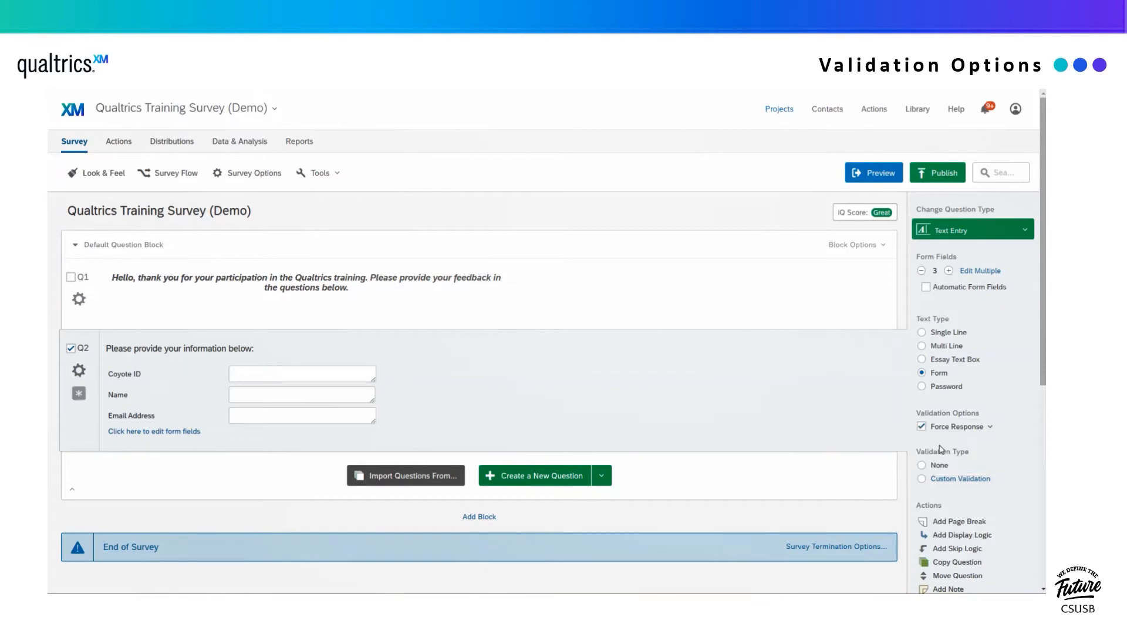
click(867, 177)
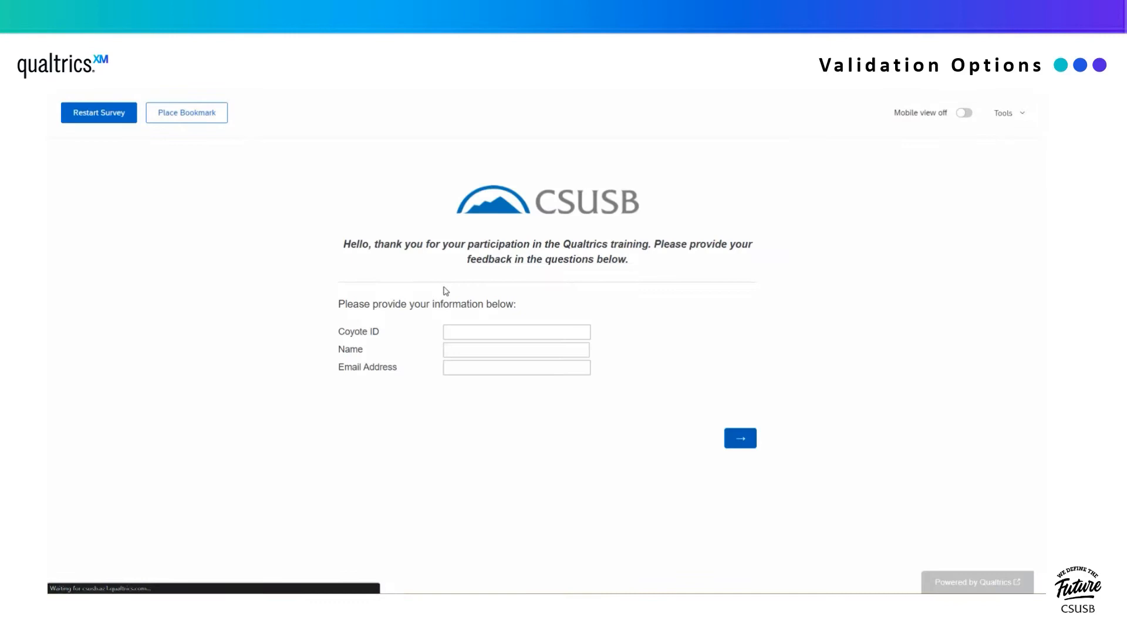
click(728, 445)
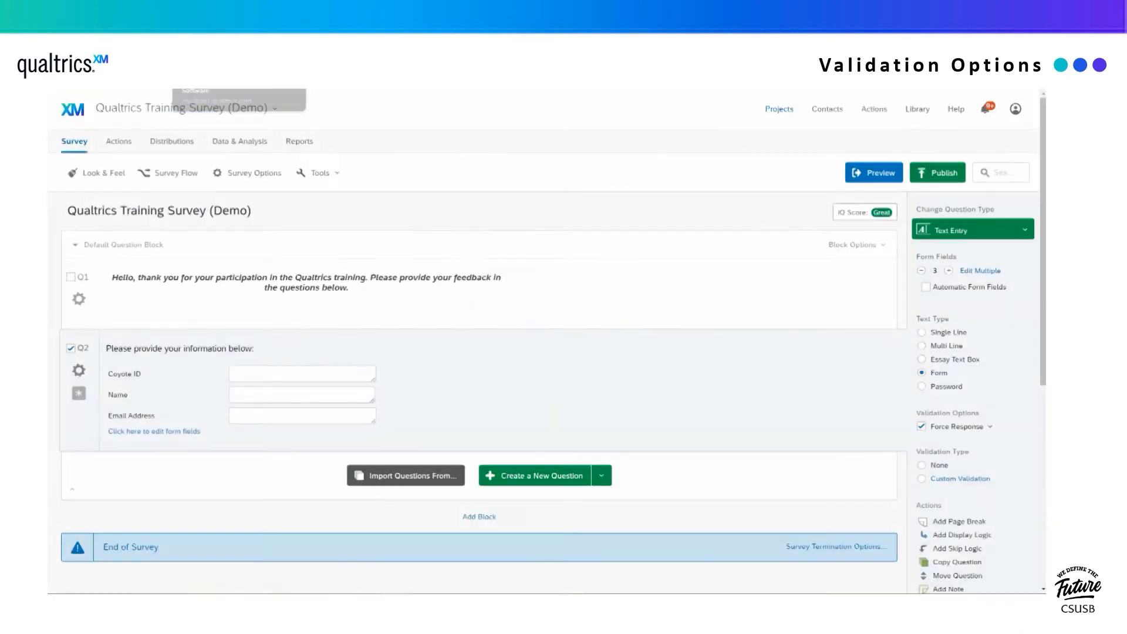
- Switch Q2 to Request Response and test skipping it in the preview again
click(962, 428)
click(938, 463)
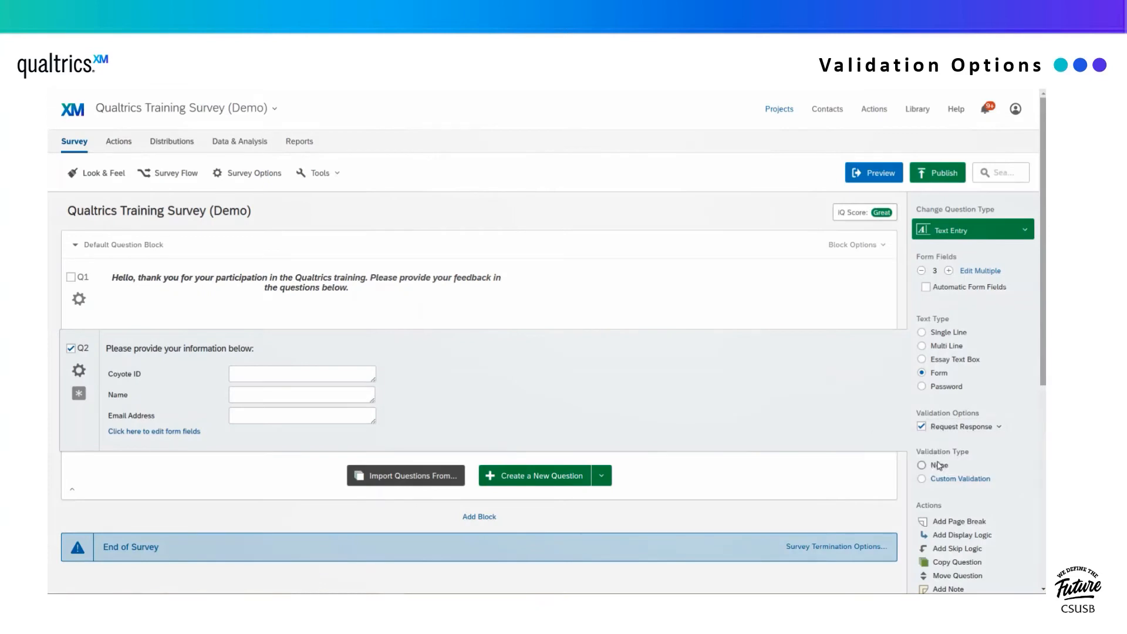
click(870, 175)
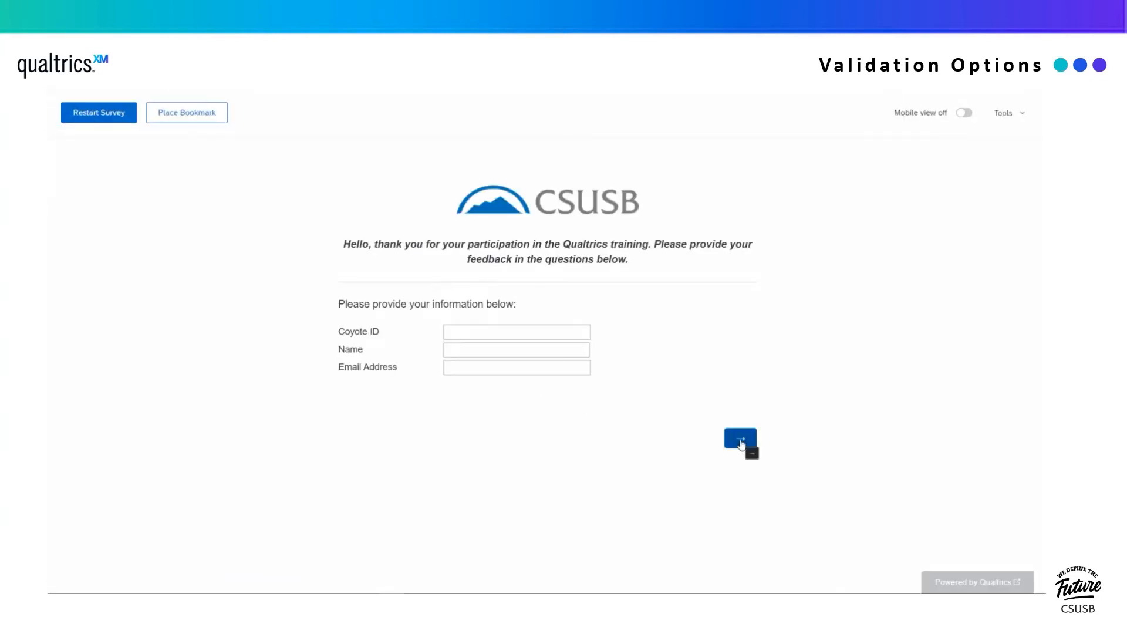
click(740, 441)
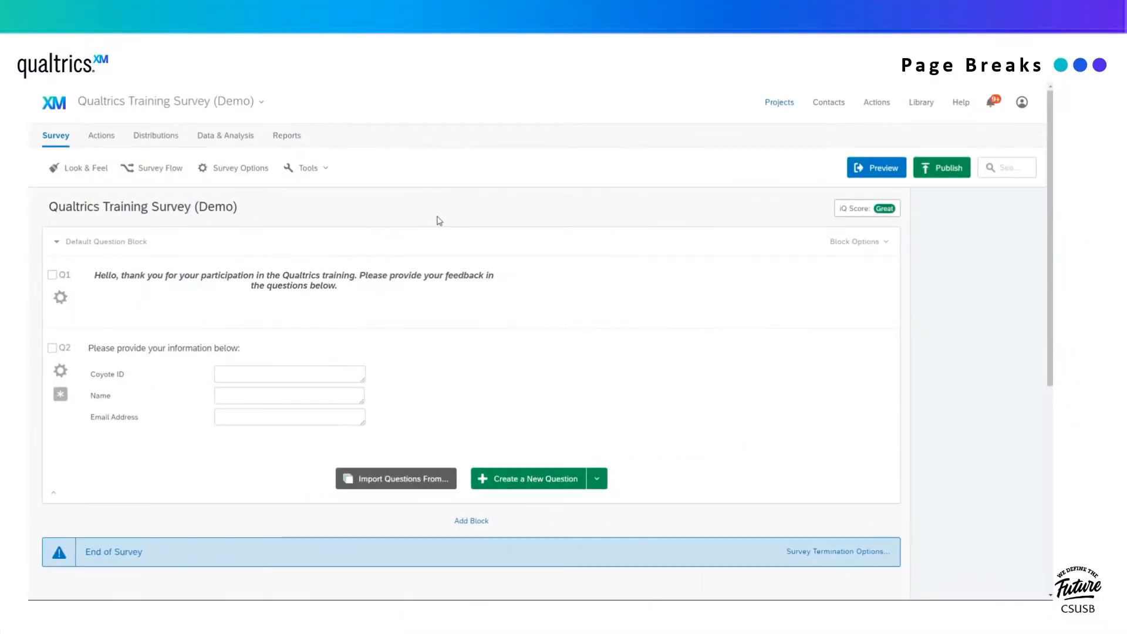
- Insert a page break after Q1 and confirm the preview shows two pages
scroll(498, 319, down, 5)
scroll(499, 319, up, 5)
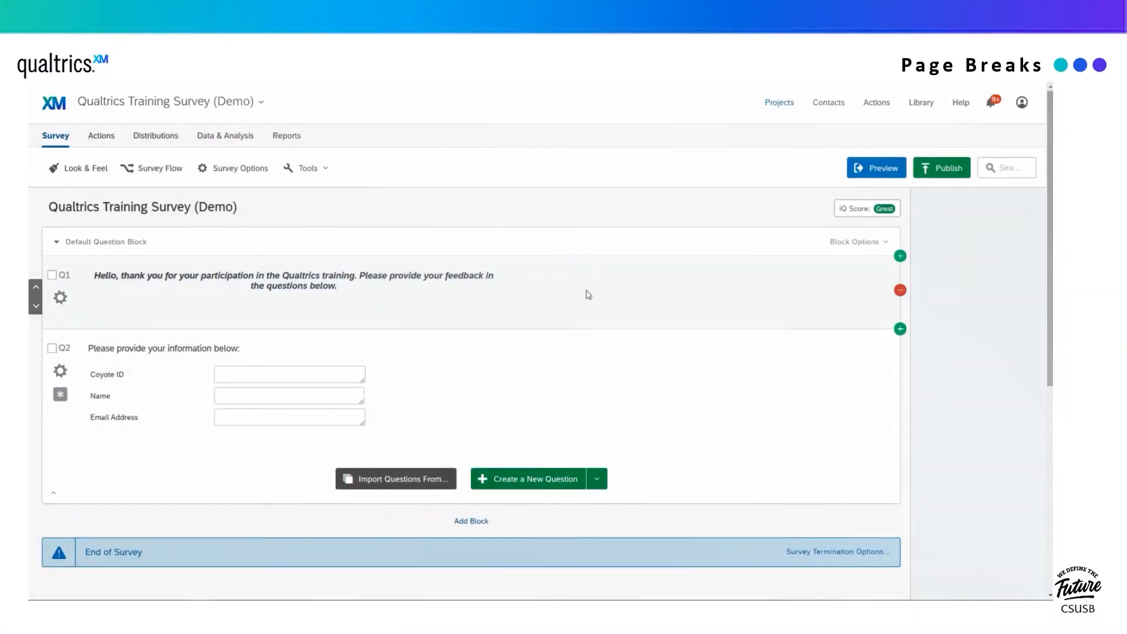
click(587, 296)
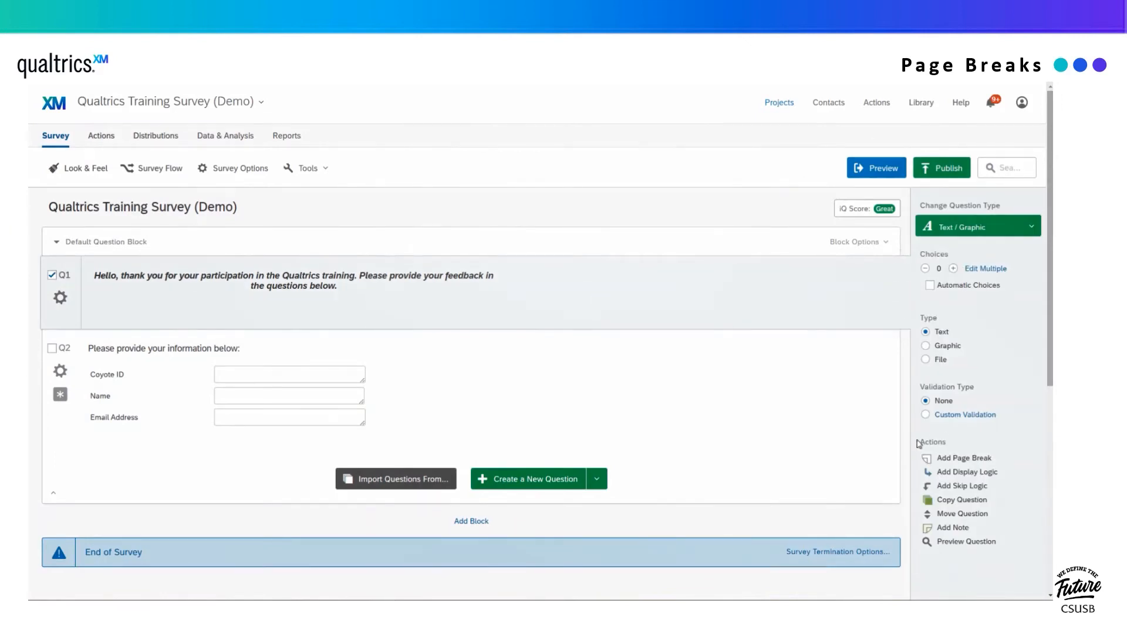
click(962, 458)
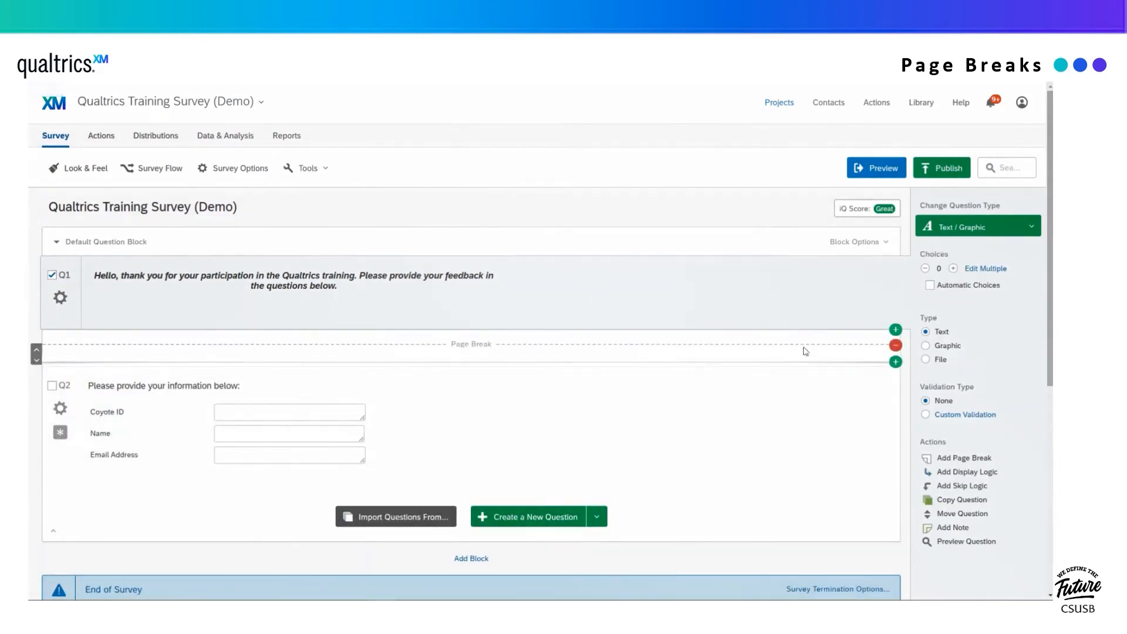
click(37, 351)
click(37, 288)
scroll(229, 299, down, 1)
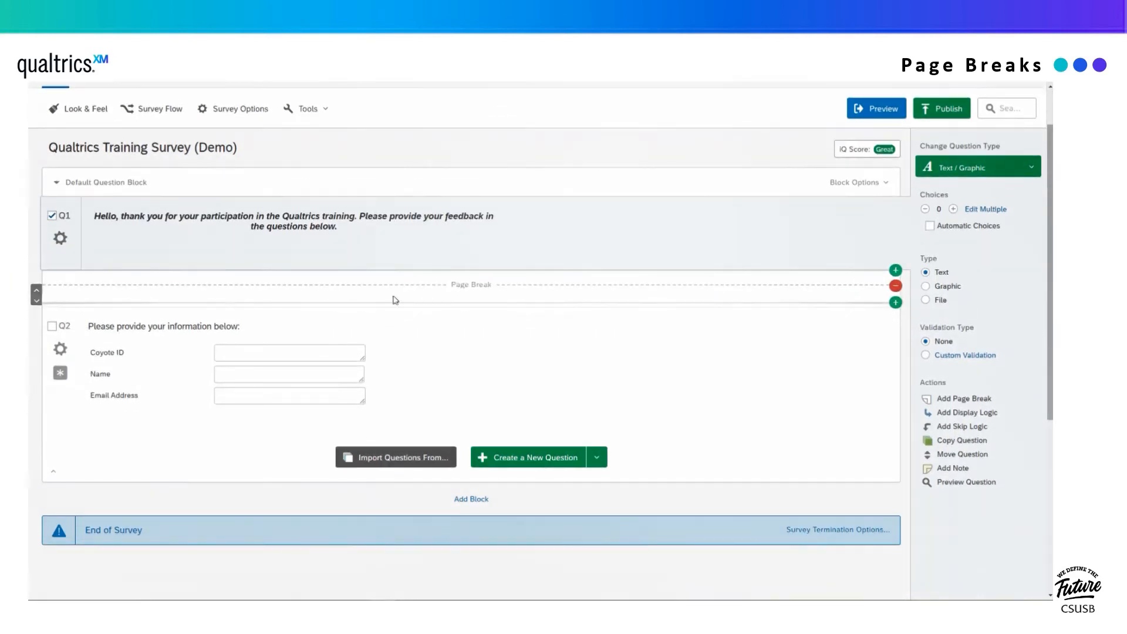
scroll(469, 320, up, 1)
click(880, 168)
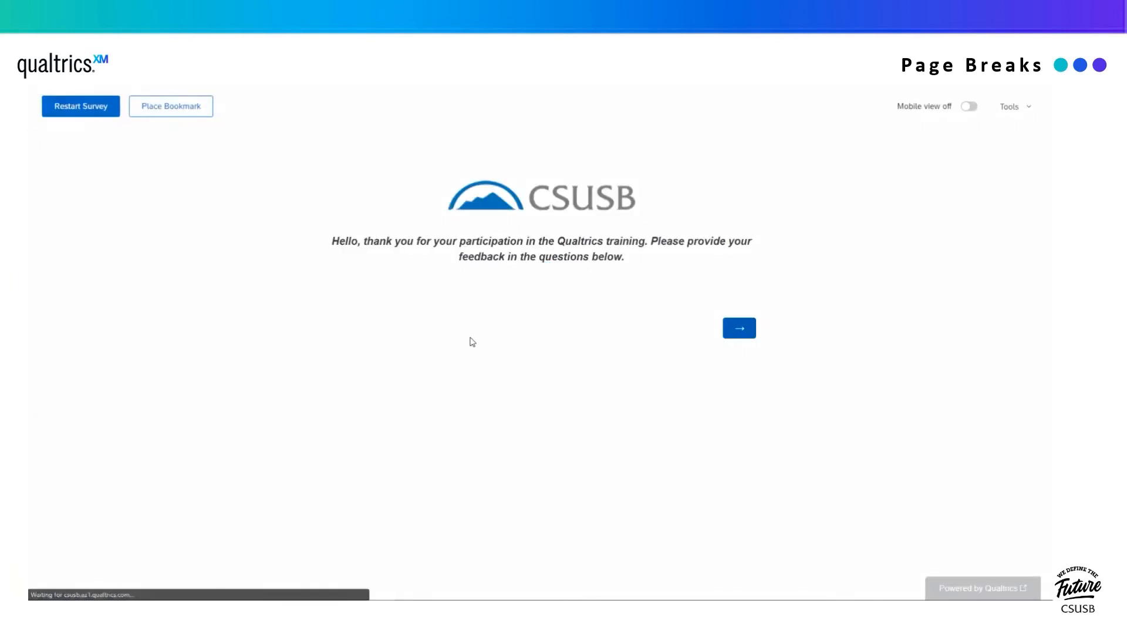
click(740, 327)
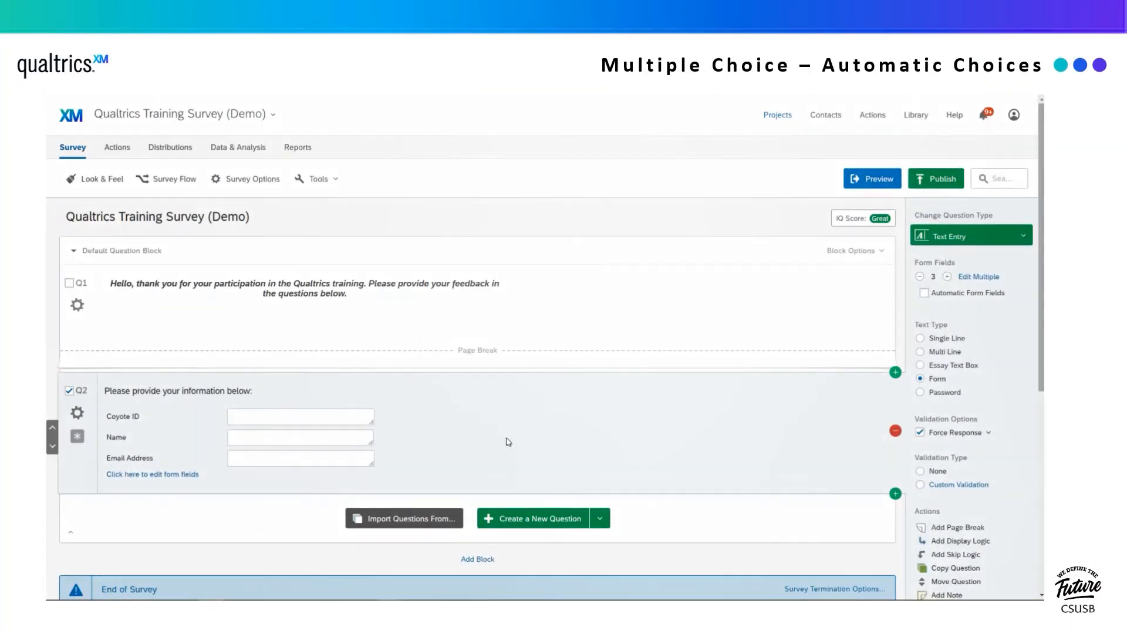
- Add Q3: 'What was your level of experience with Qualtrics before attending the session'
click(895, 493)
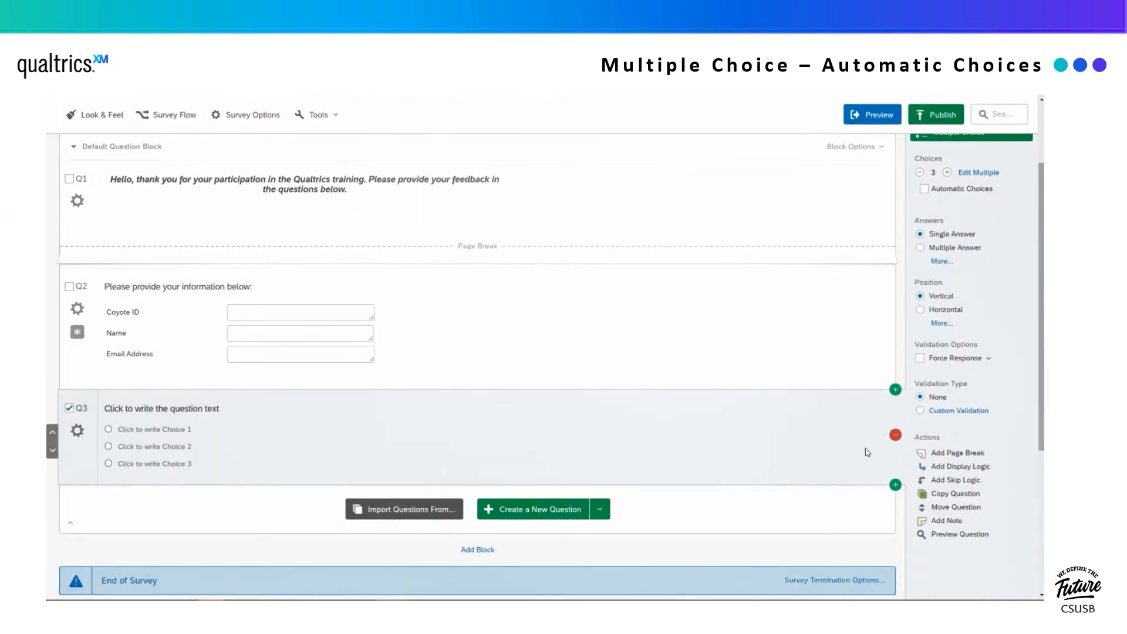
scroll(849, 457, up, 1)
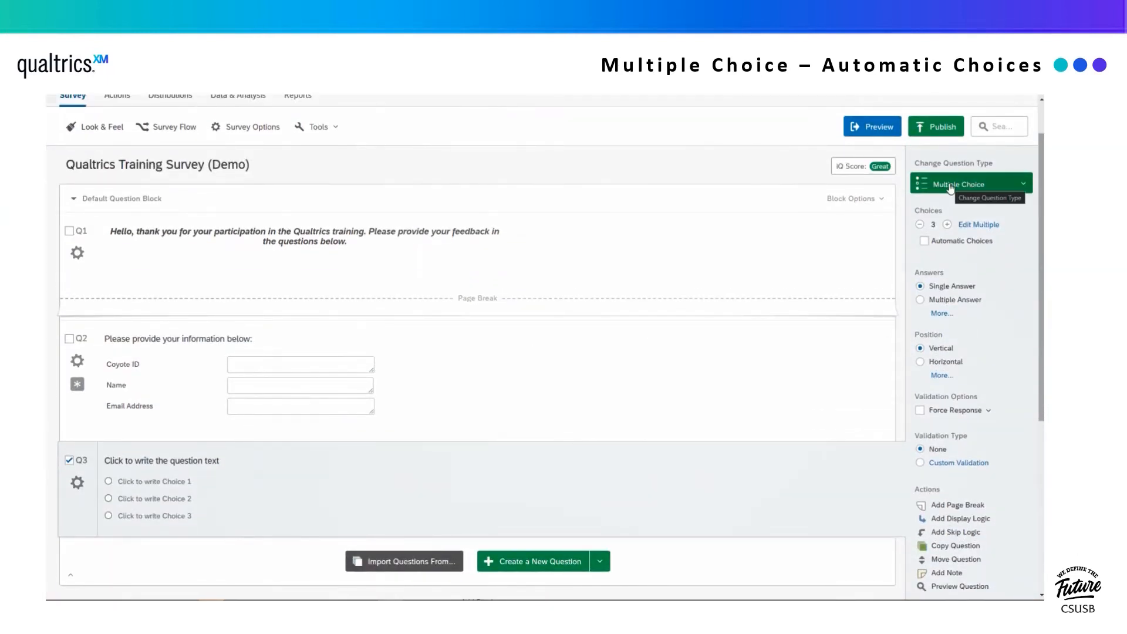
click(191, 459)
text(What was your level of experien)
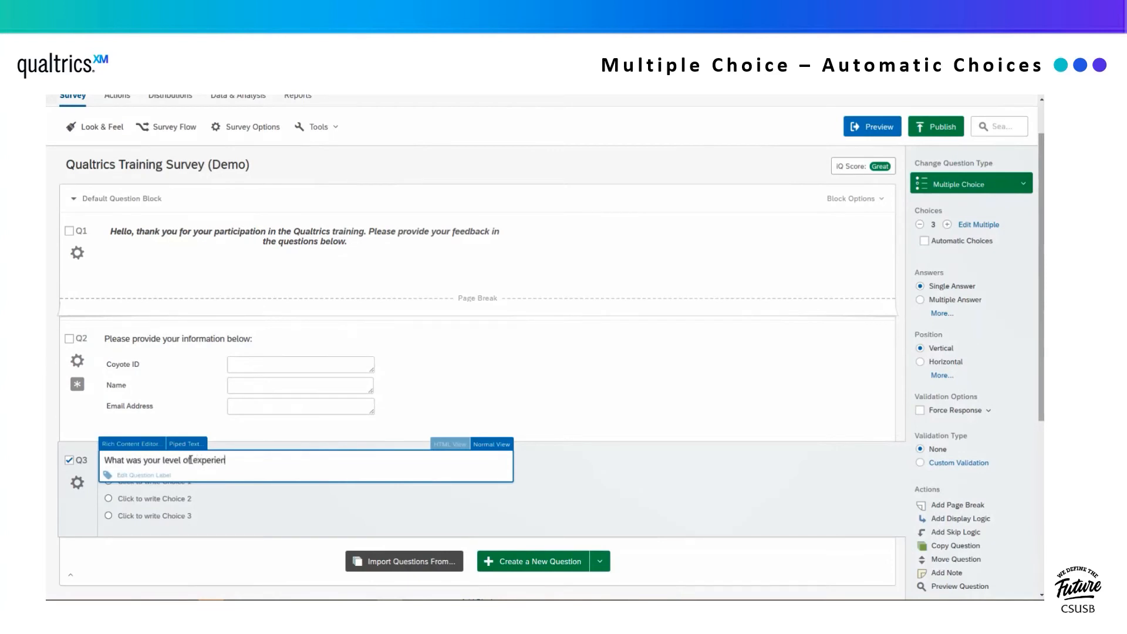
text(ce with Qyakt)
text(ualtrics)
key(ctrl+shift+Left)
text(Qualtrics before attending the session?)
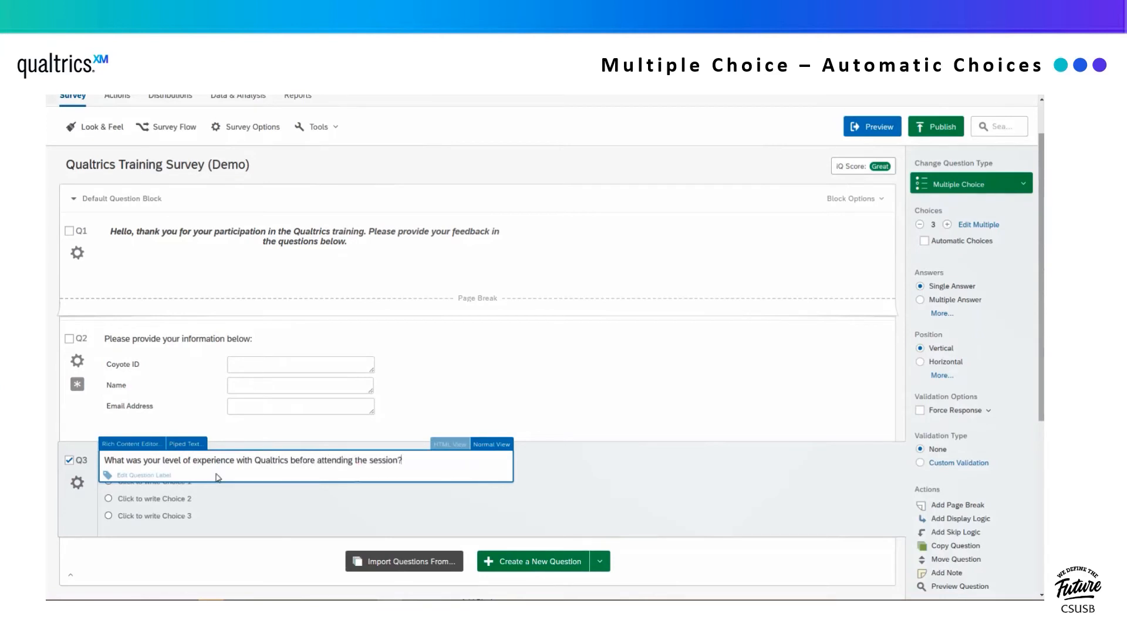
click(644, 507)
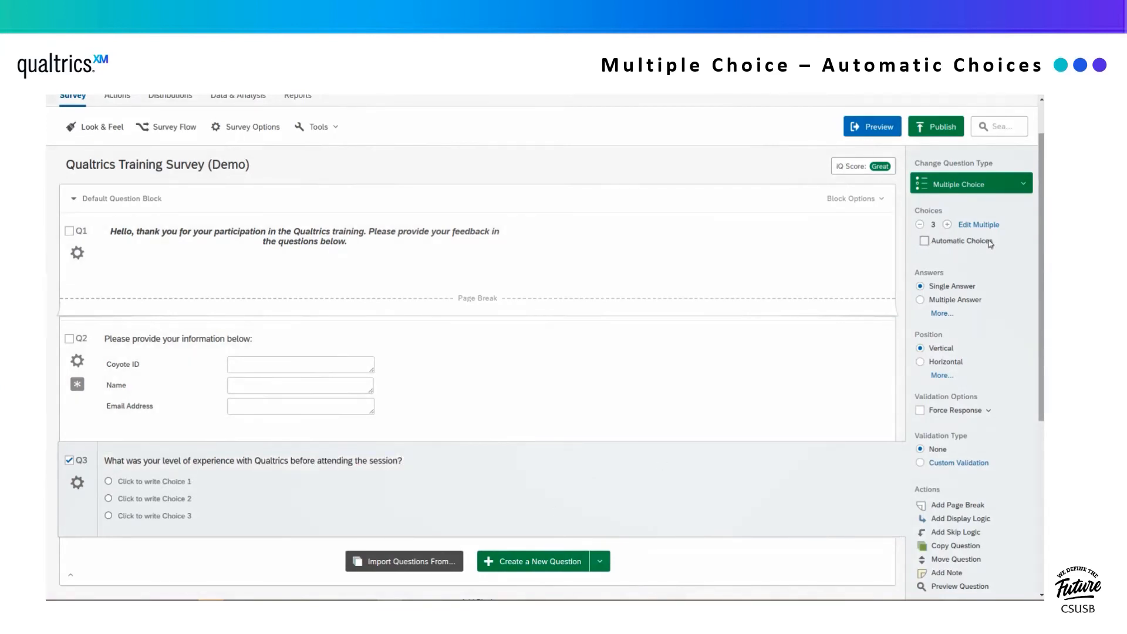
- Fill Q3's answer choices automatically with the Knowledgeable scale
click(943, 242)
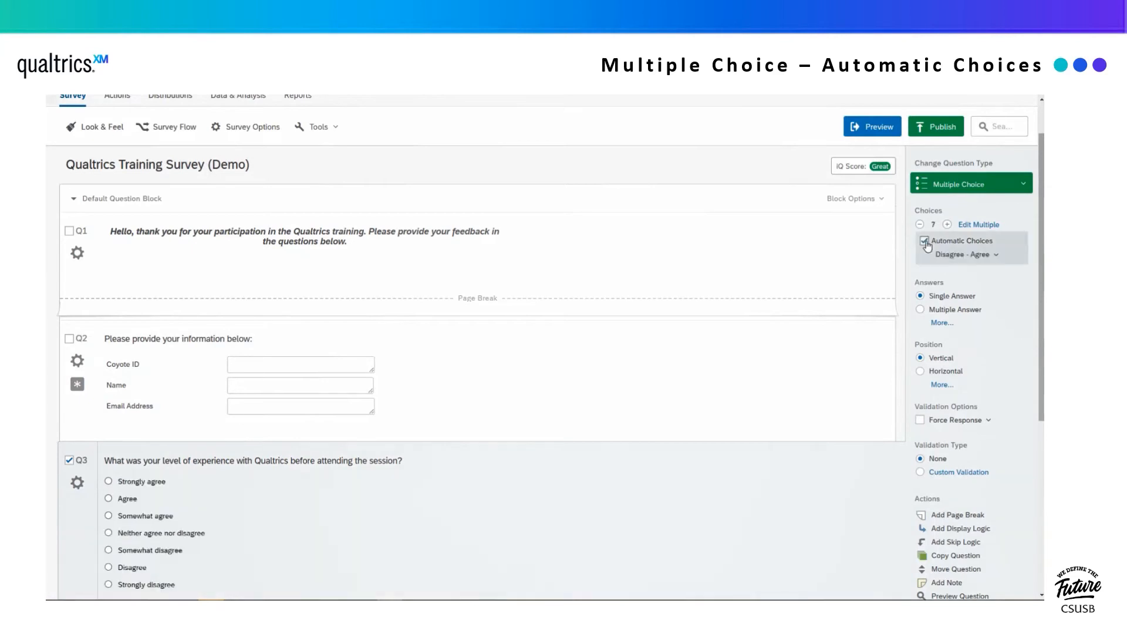
click(986, 259)
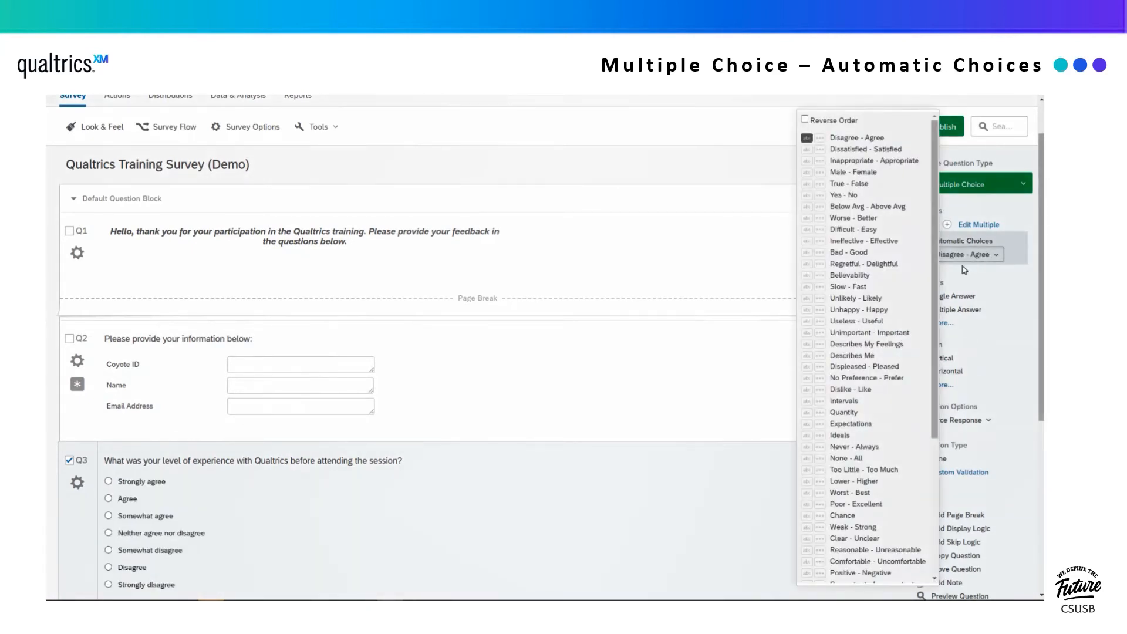
scroll(884, 360, down, 1)
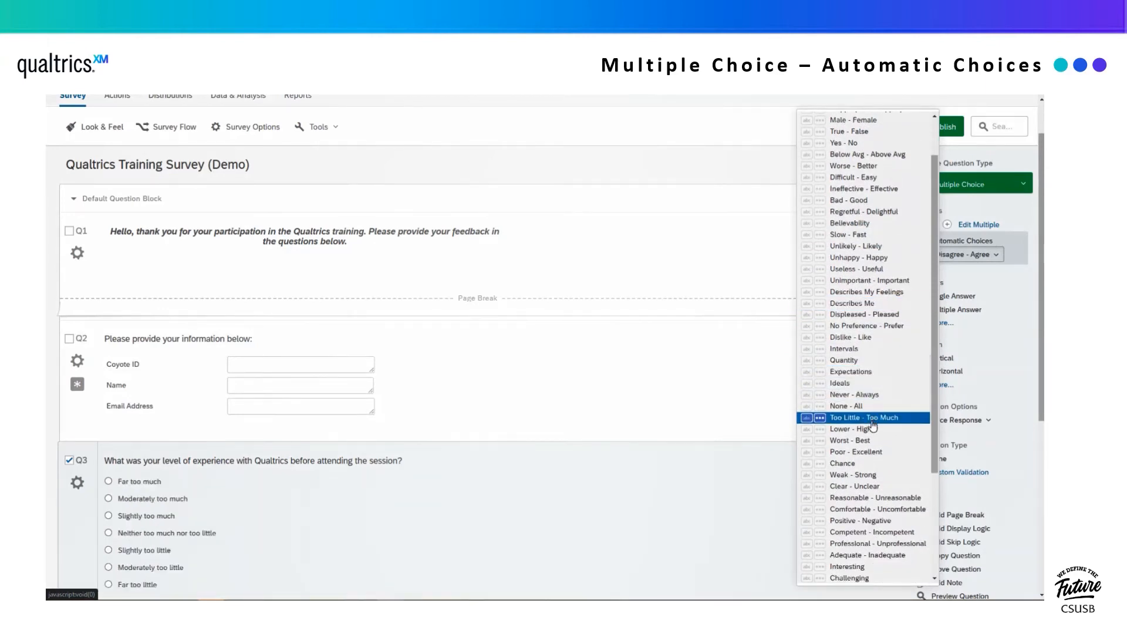
scroll(865, 522, down, 2)
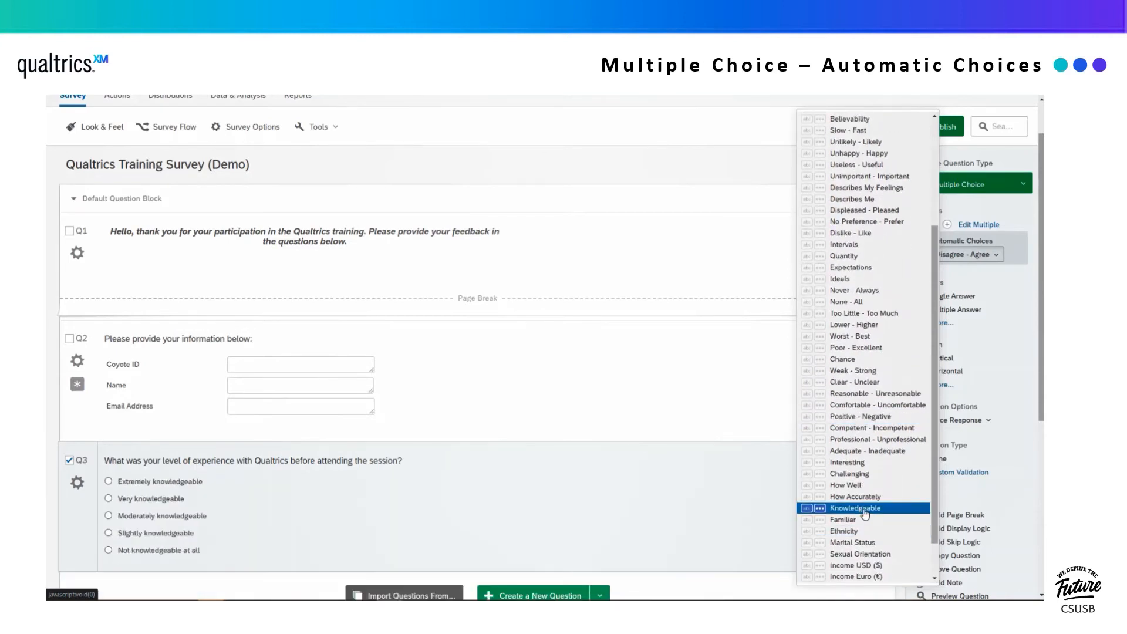
click(856, 508)
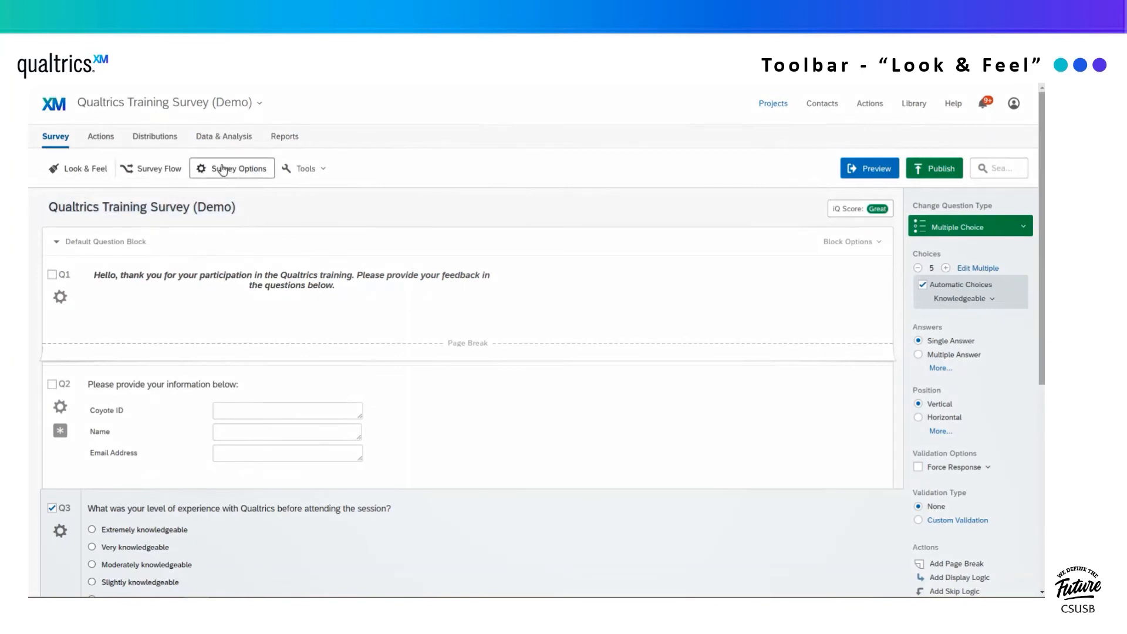
- Apply the California State University theme and the Classic layout in Look & Feel
click(84, 170)
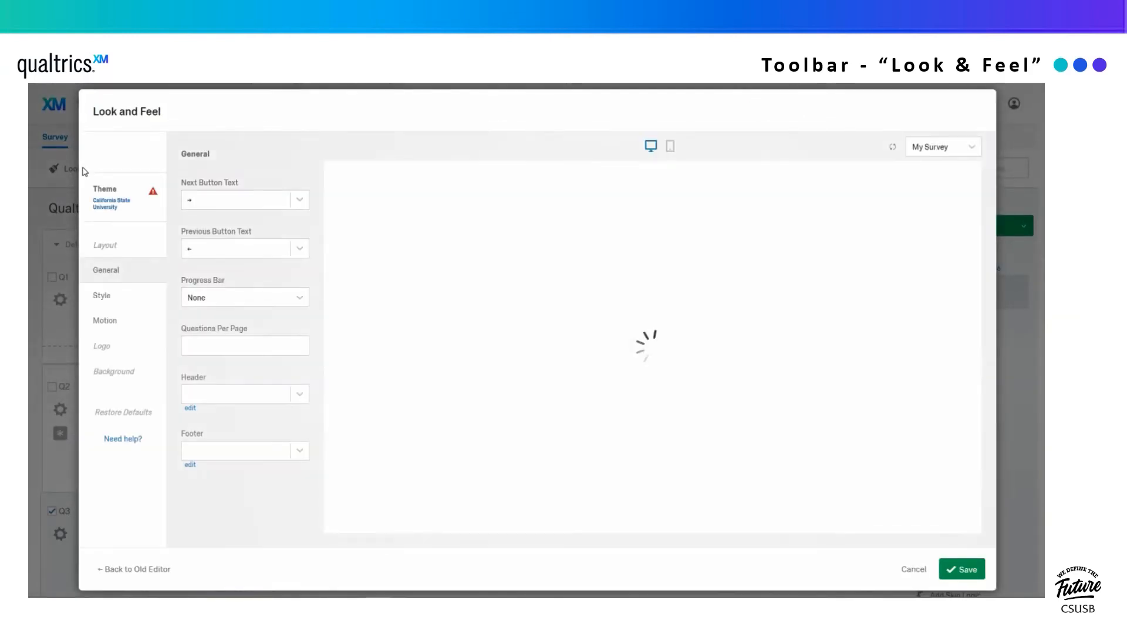
click(117, 198)
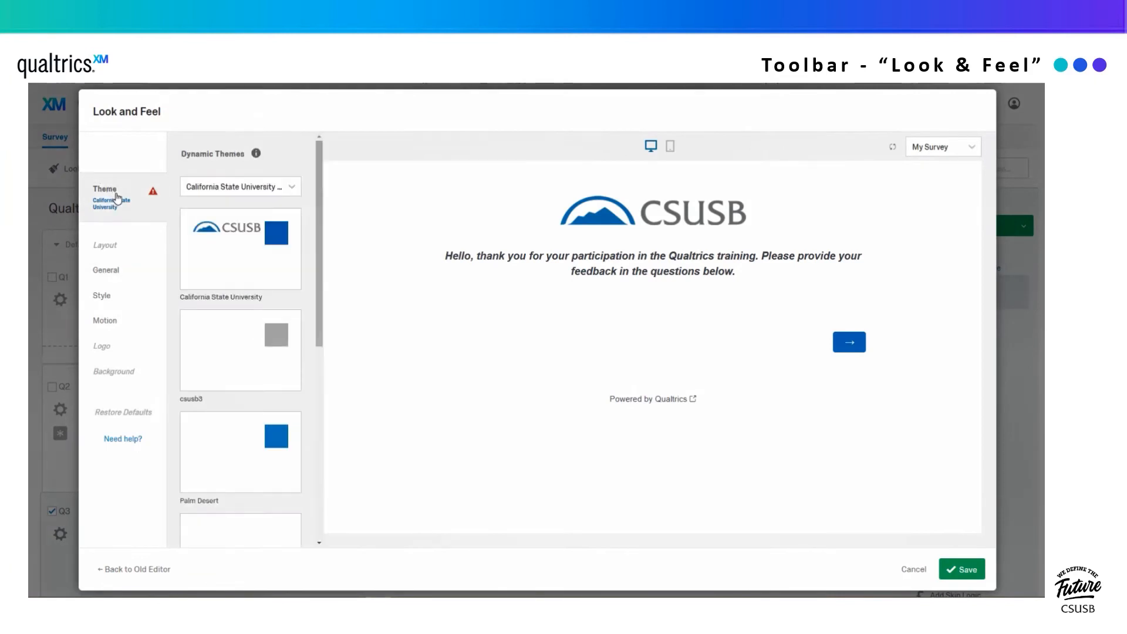
scroll(205, 241, down, 1)
scroll(206, 241, down, 5)
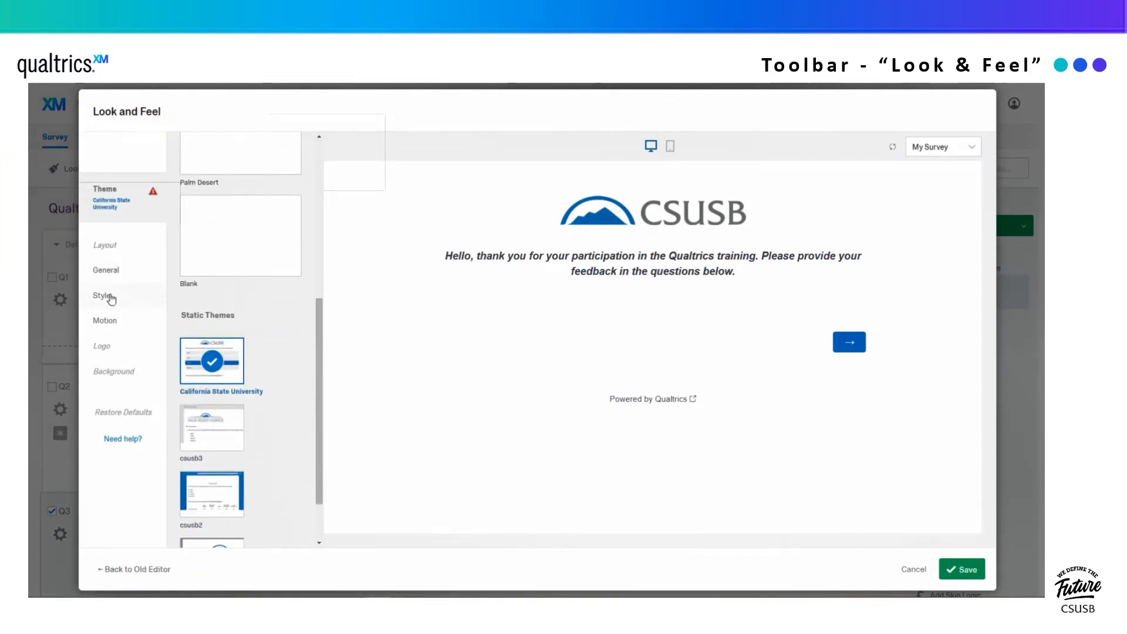
scroll(258, 346, up, 5)
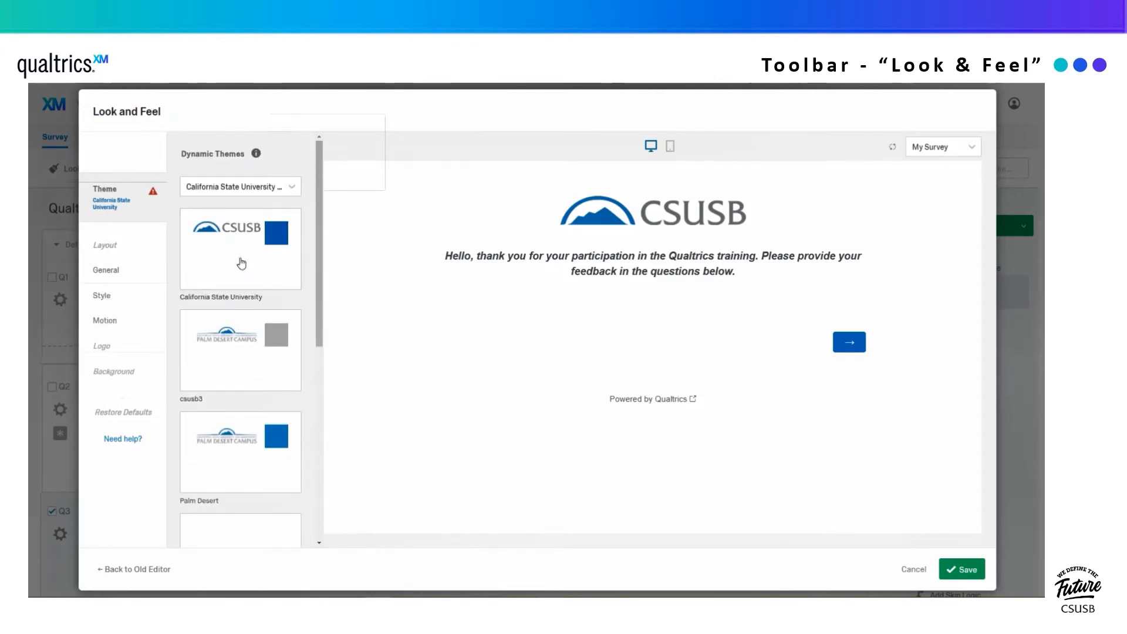
click(241, 255)
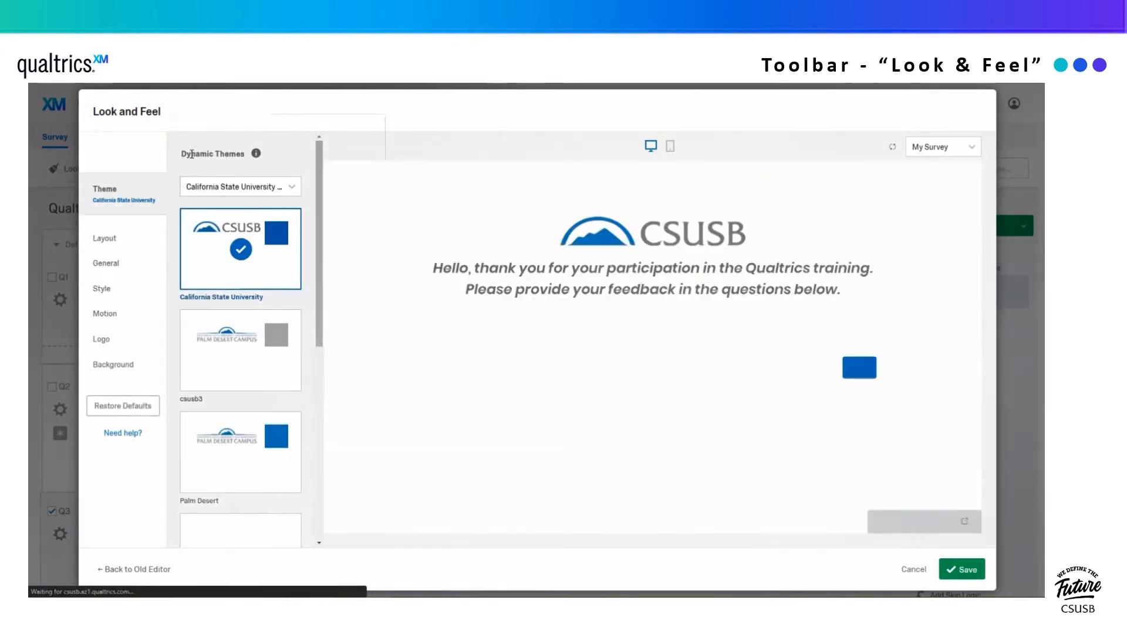
click(104, 246)
click(213, 401)
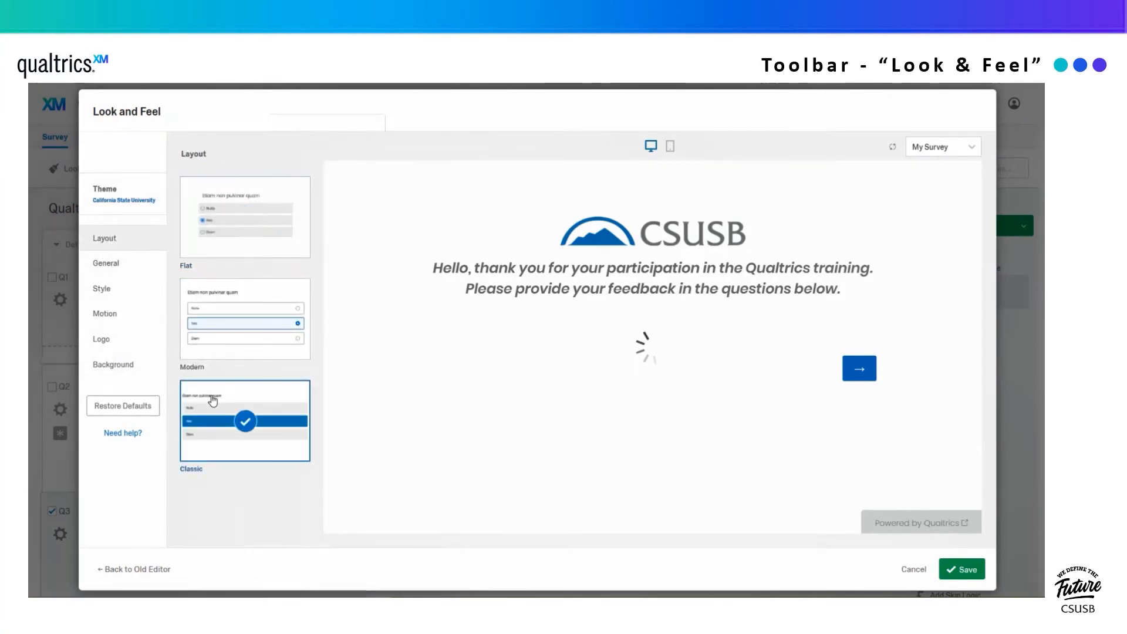
click(112, 263)
- Set the Next button text to 'Next'
click(202, 200)
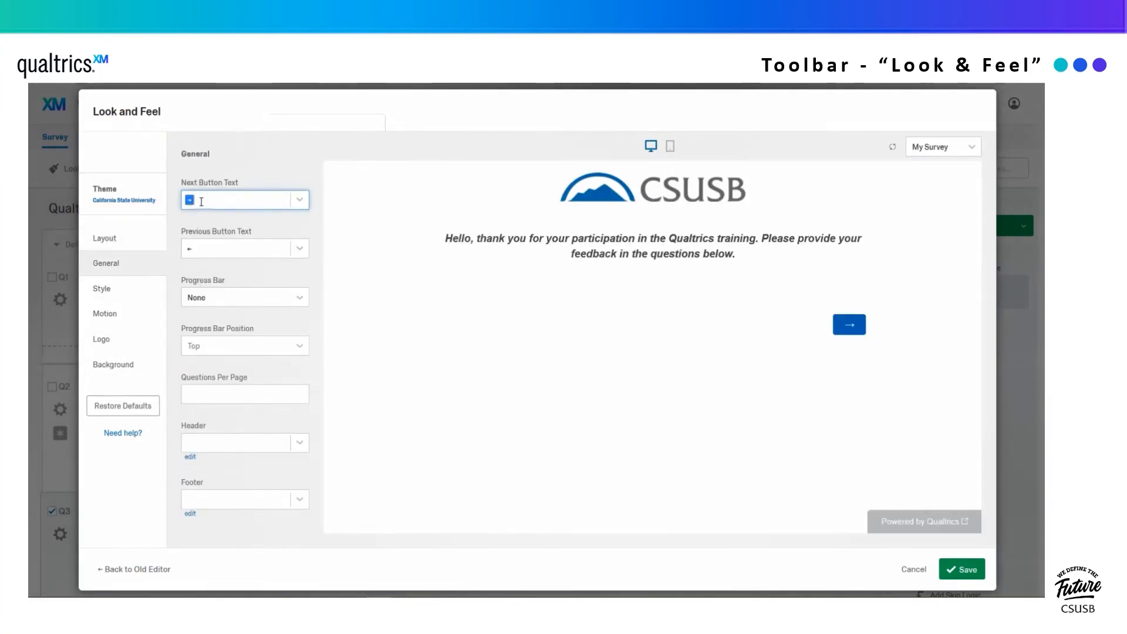
text(Next)
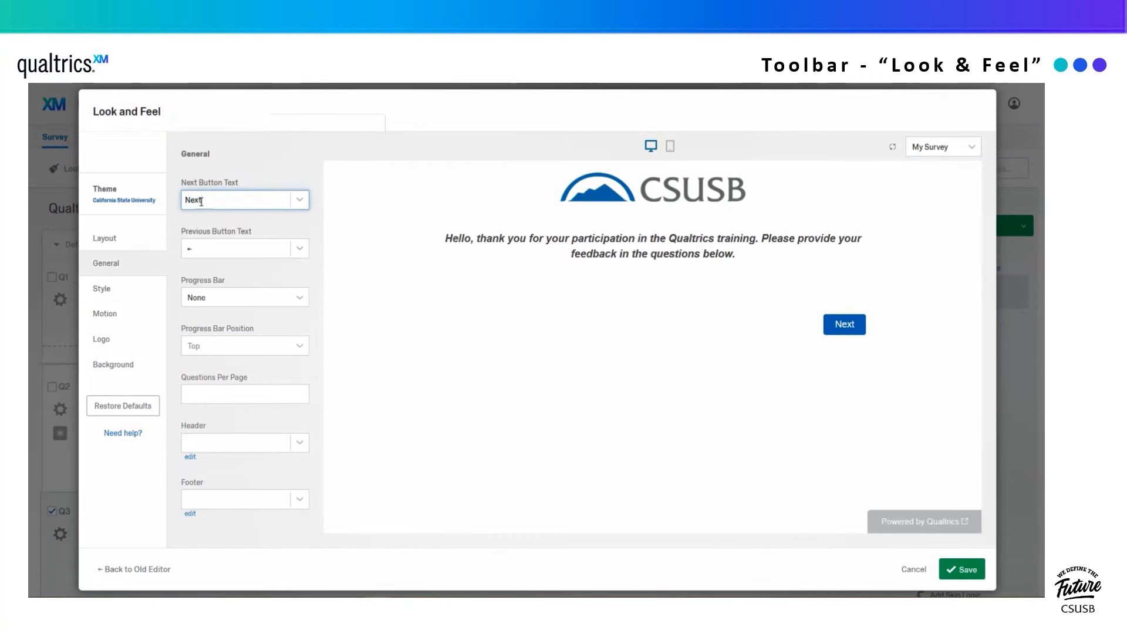
click(132, 289)
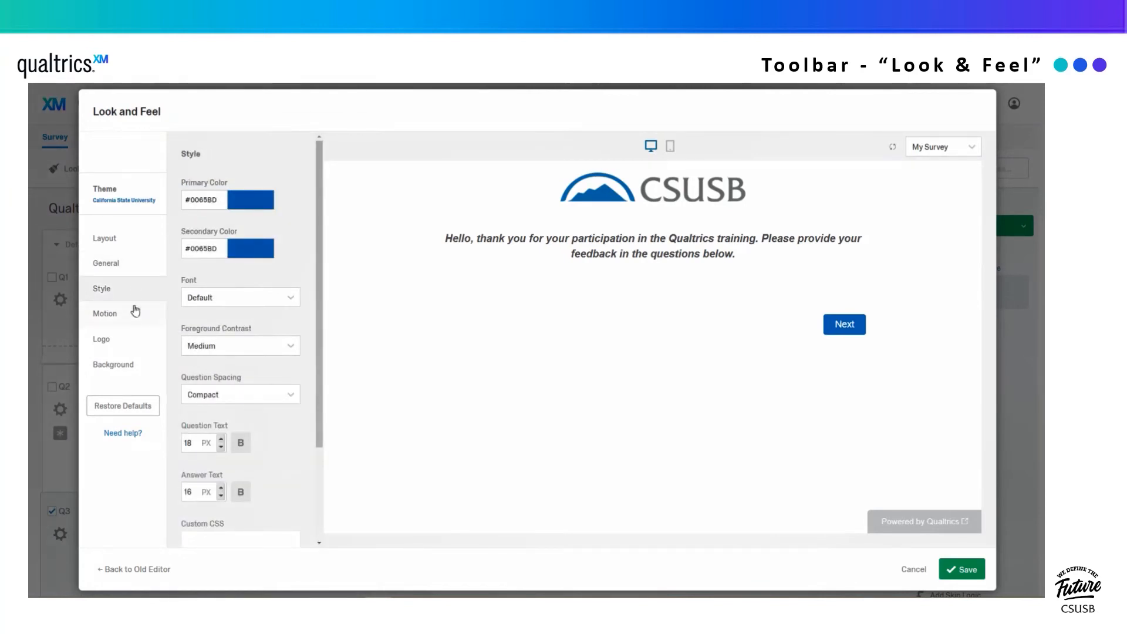
click(135, 311)
- Replace the logo image and set its Max Height and Mobile Scaling to 100
click(130, 344)
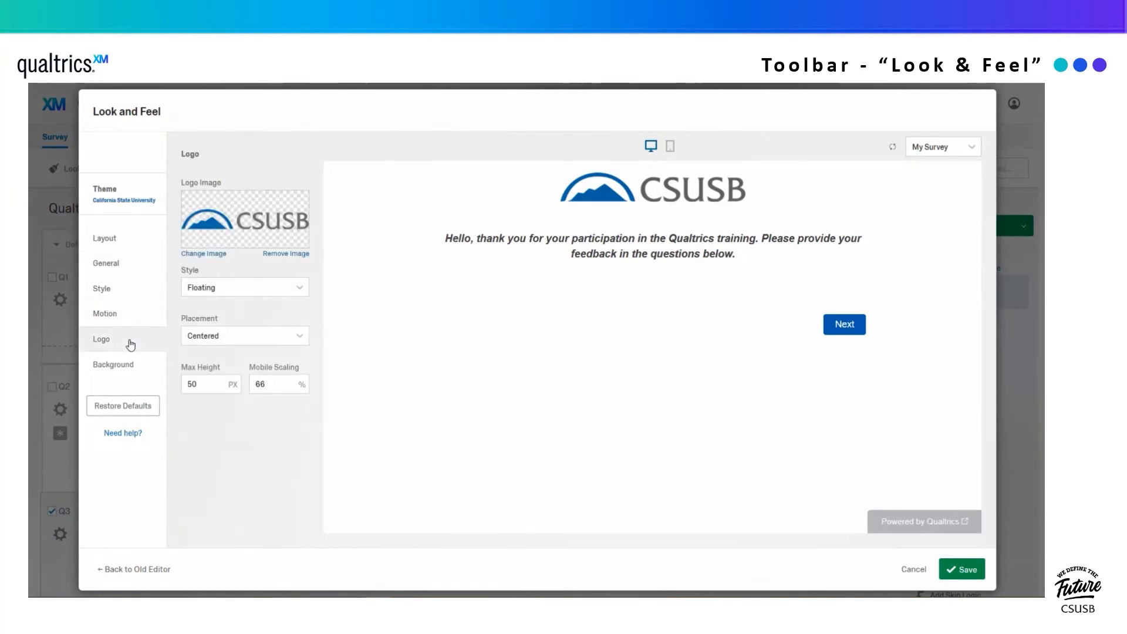
click(218, 253)
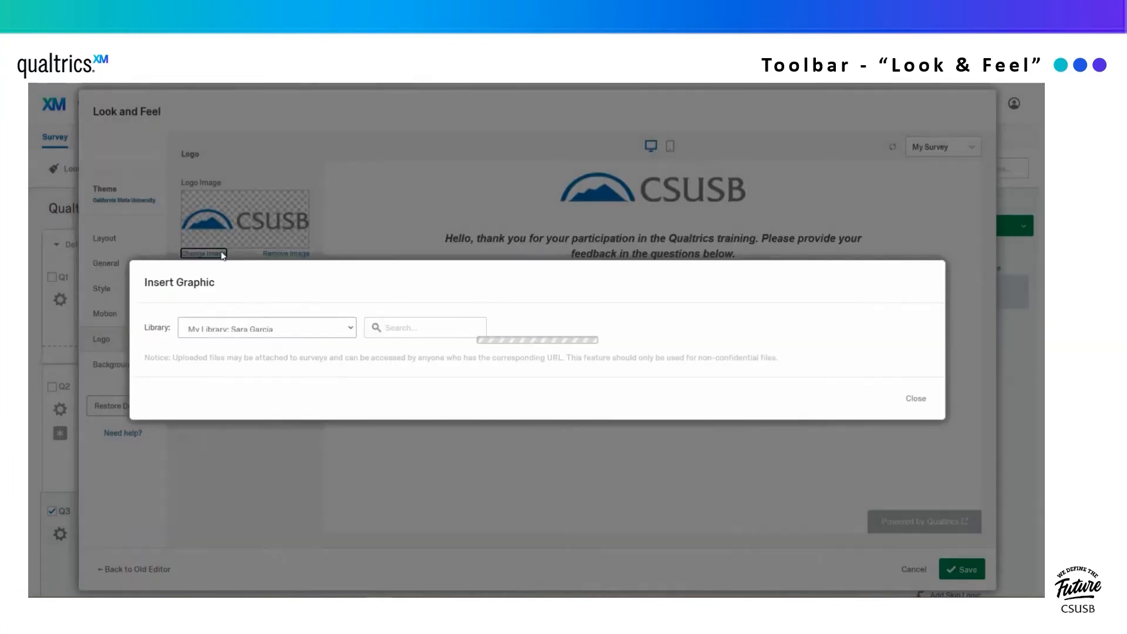
click(446, 338)
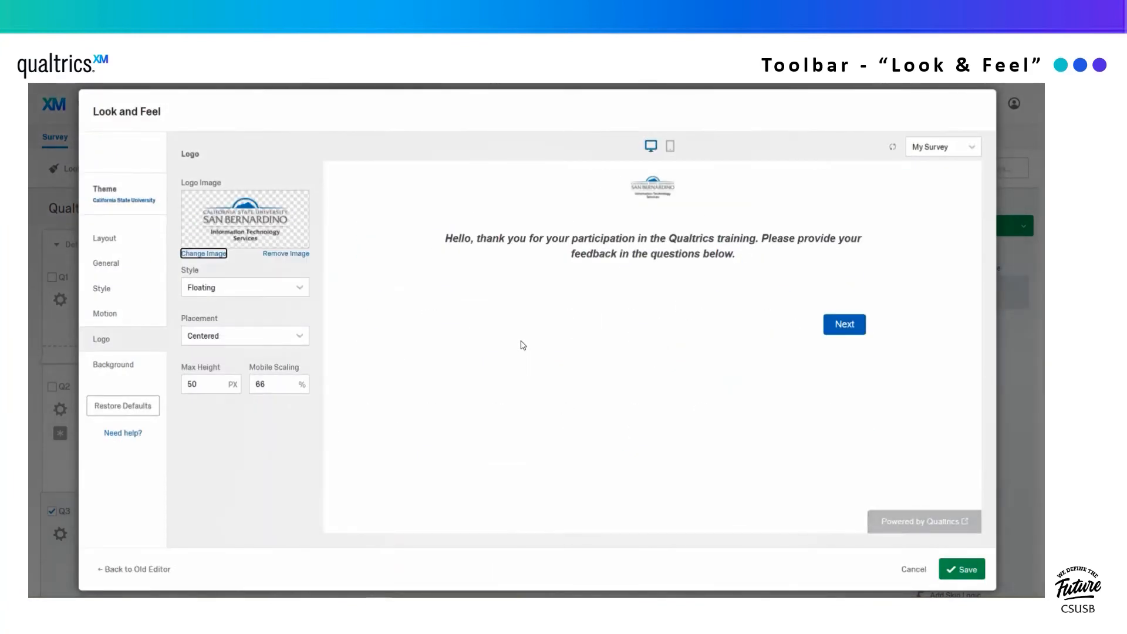
double_click(205, 390)
text(100)
key(Tab)
text(100)
- Make the background solid black #000000 and save the Look & Feel
click(116, 365)
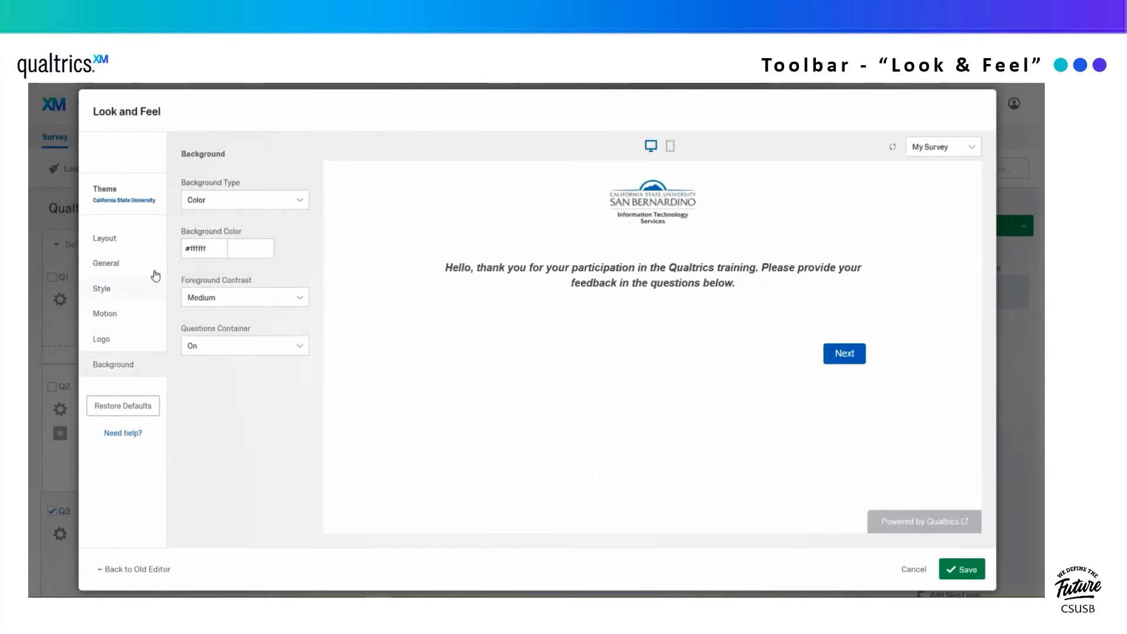
click(280, 207)
click(238, 217)
click(240, 249)
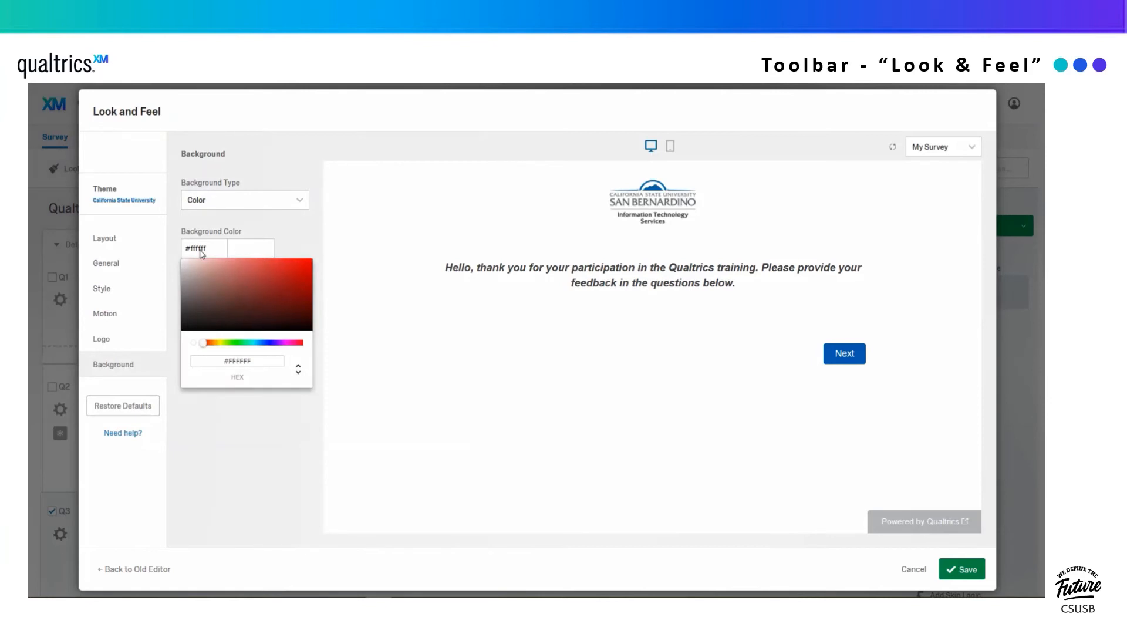
click(185, 330)
click(295, 245)
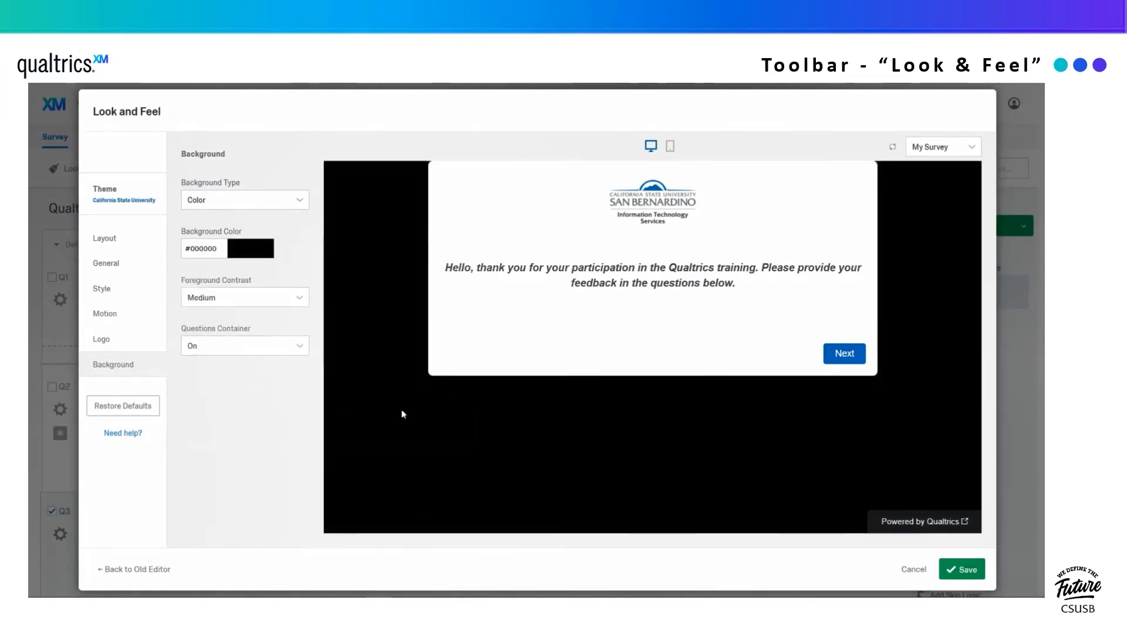
click(965, 571)
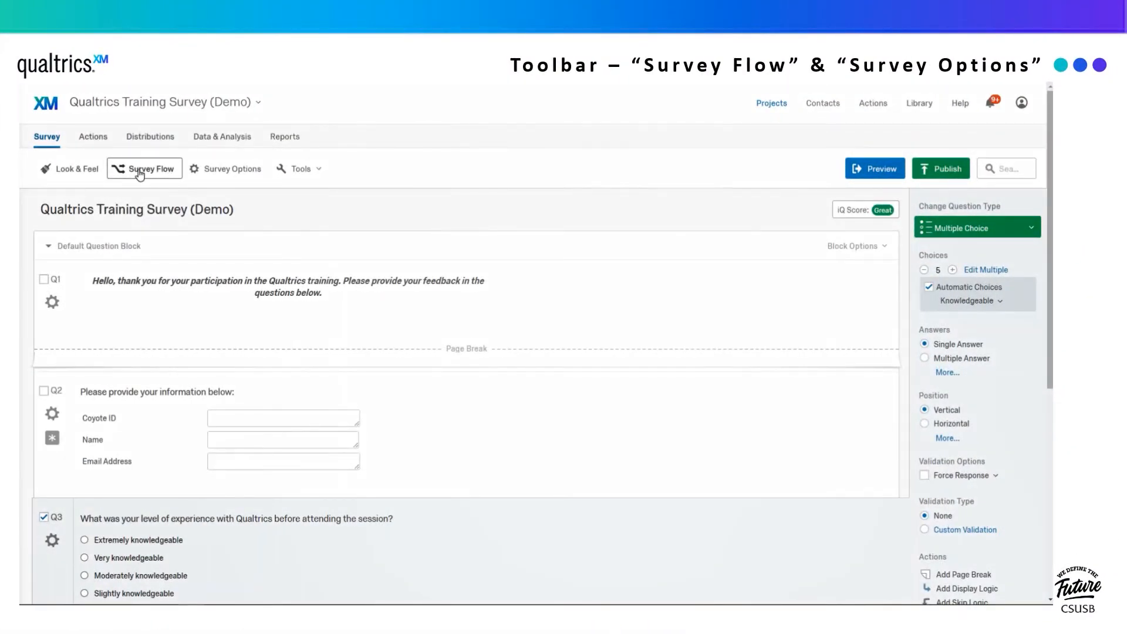
- Save the Survey Flow, then enable Back Button, Password Protection and Prevent Ballot Box Stuffing
click(142, 170)
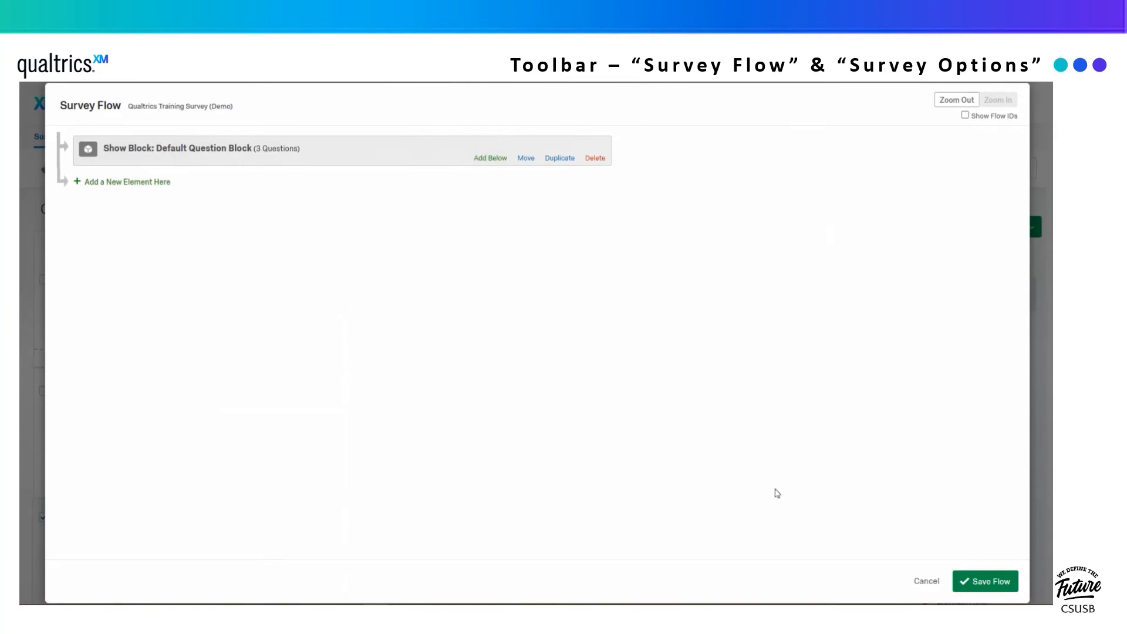
click(998, 583)
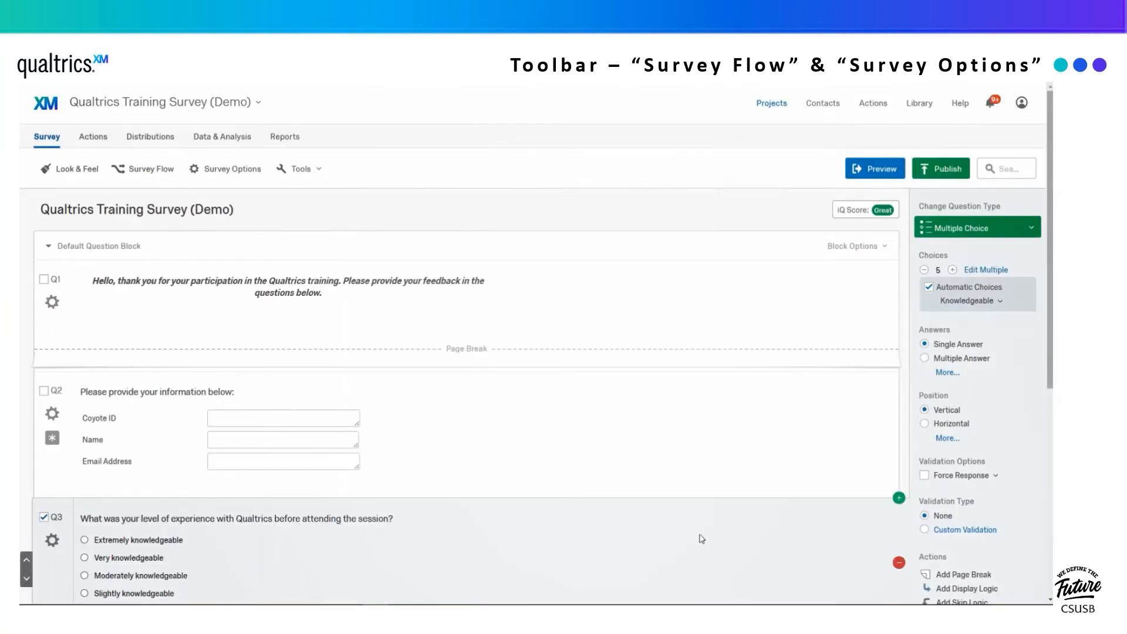
click(240, 172)
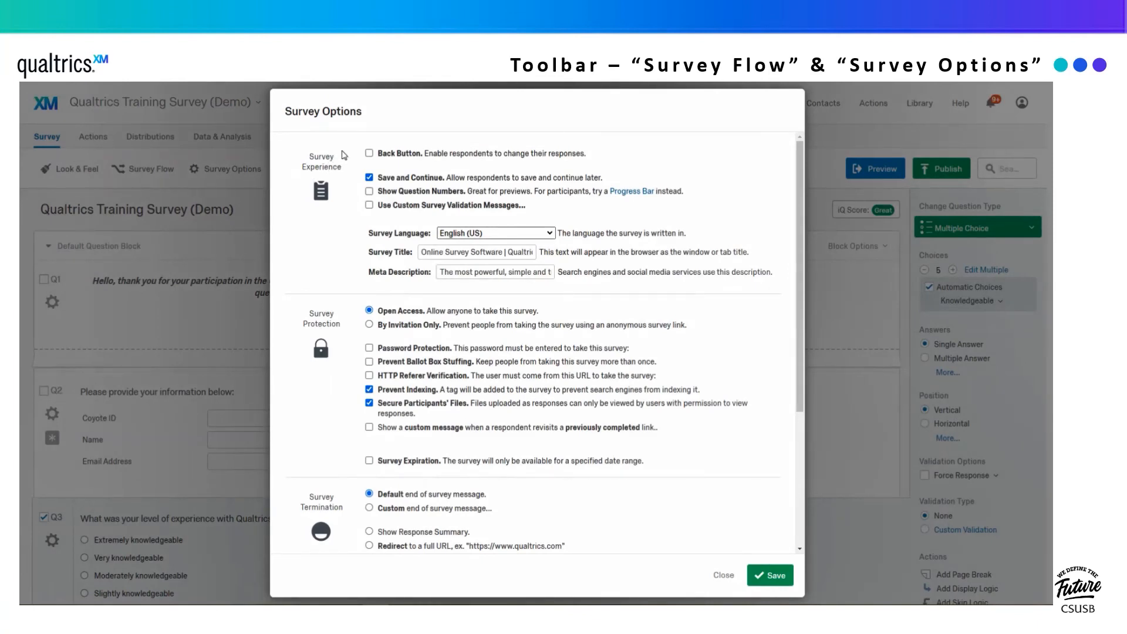
click(369, 154)
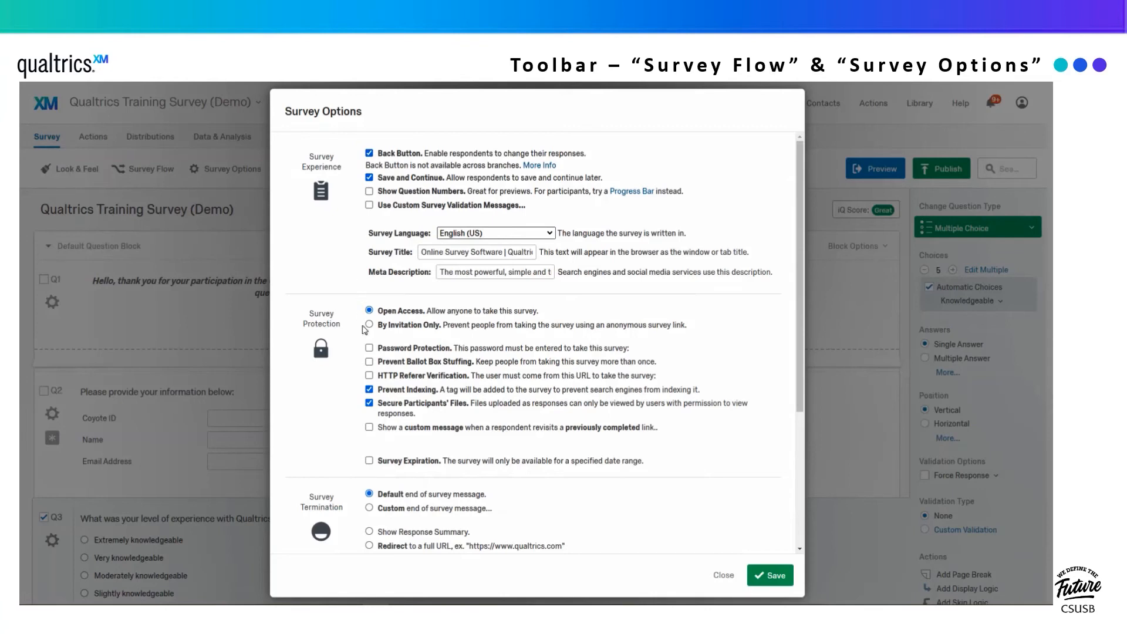
click(369, 348)
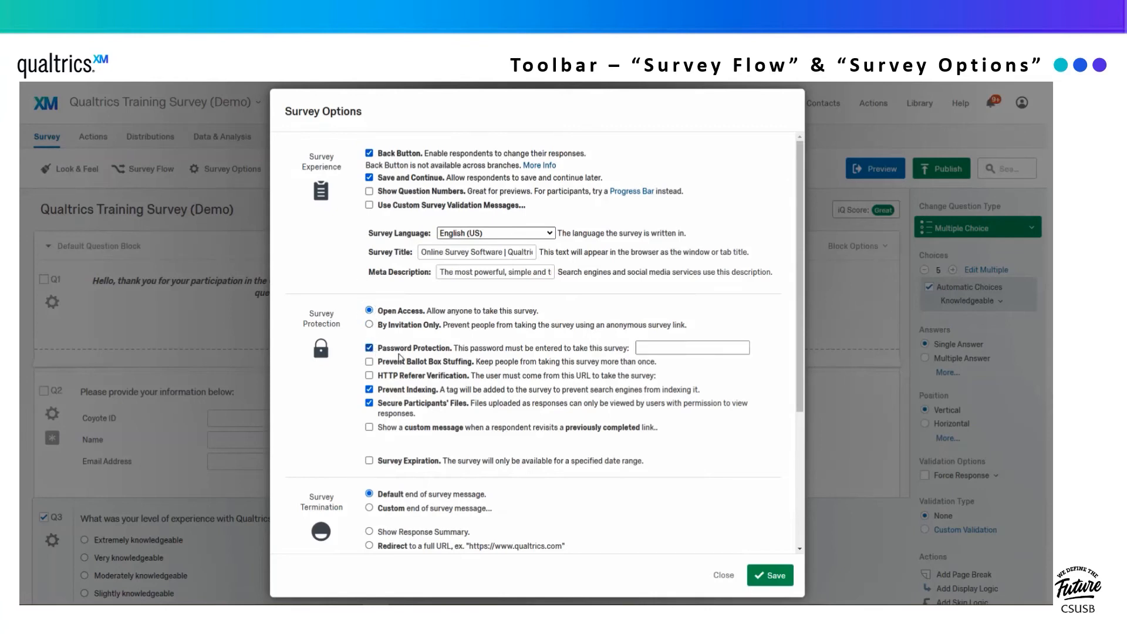
click(676, 354)
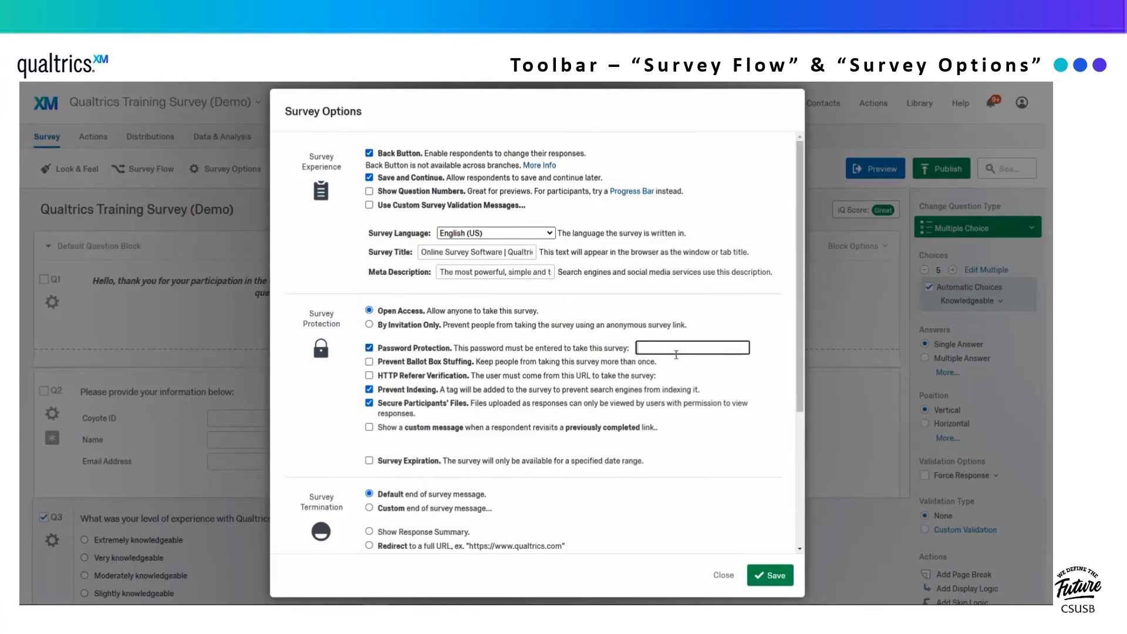
click(369, 362)
- Turn on Survey Expiration from 11-19-2020 to 12-19-2020, keep the default end message, and save
scroll(371, 365, down, 1)
scroll(371, 365, down, 1)
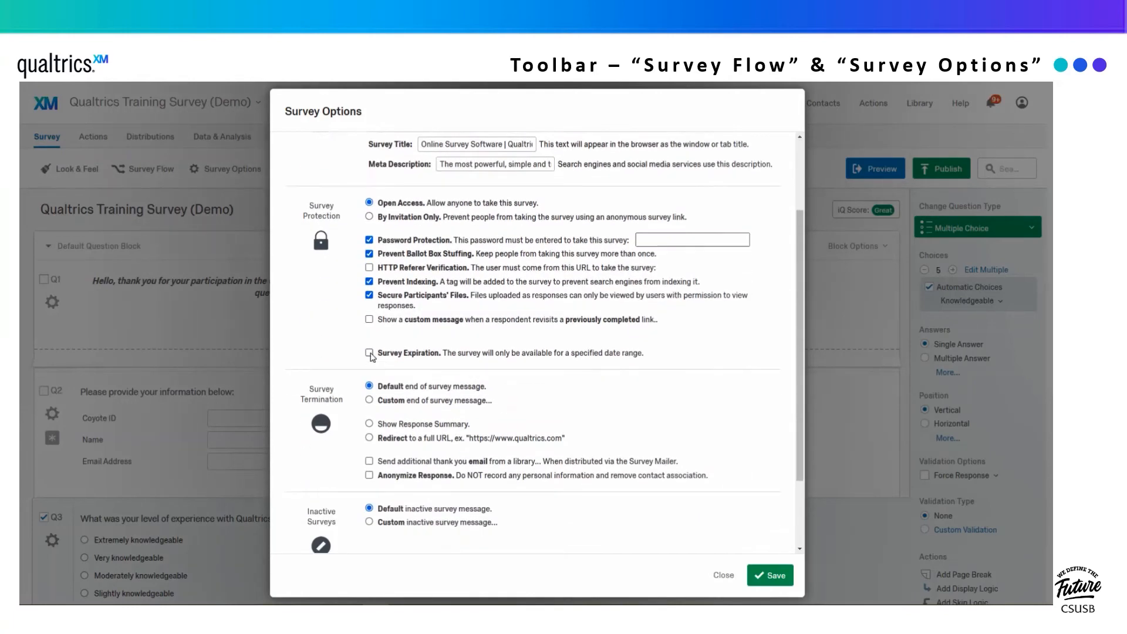
click(370, 353)
click(587, 369)
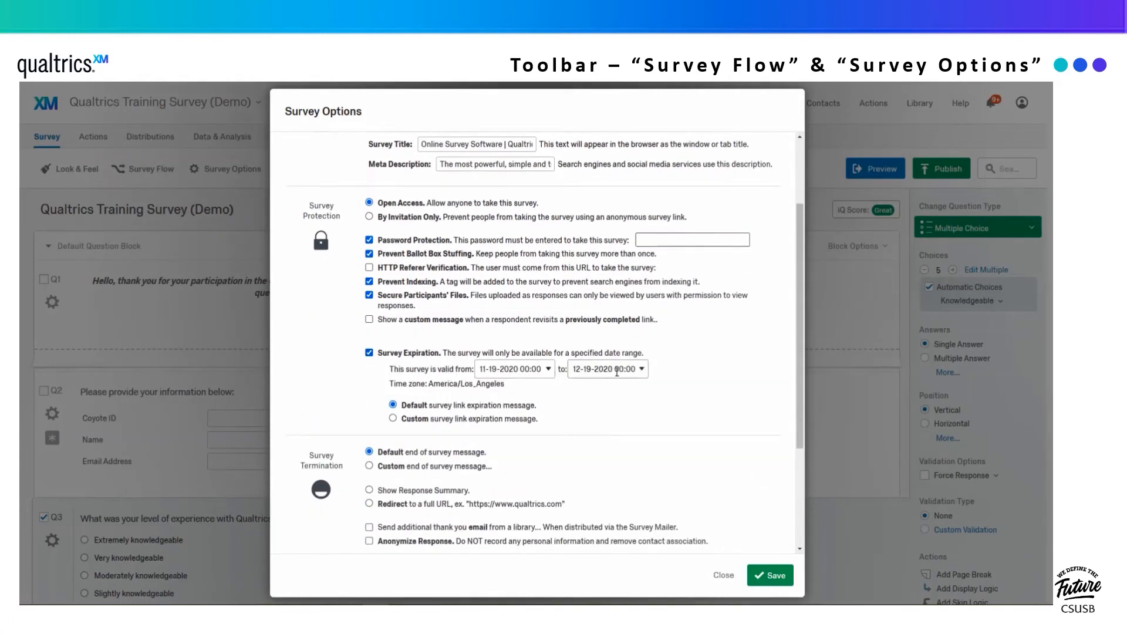
click(643, 369)
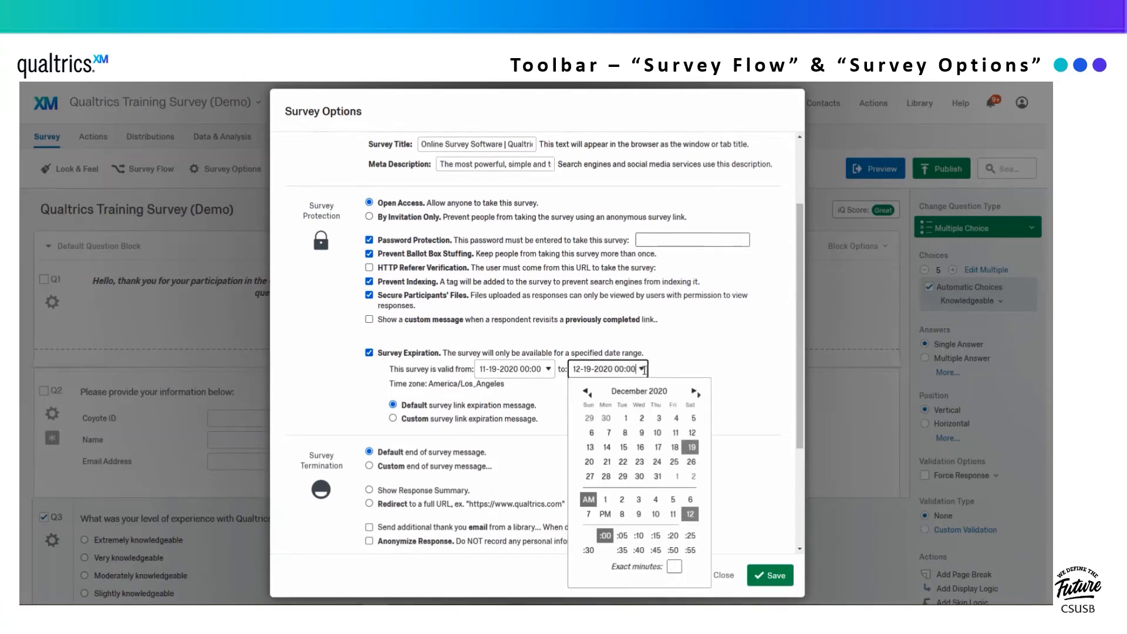
click(643, 369)
scroll(563, 371, down, 2)
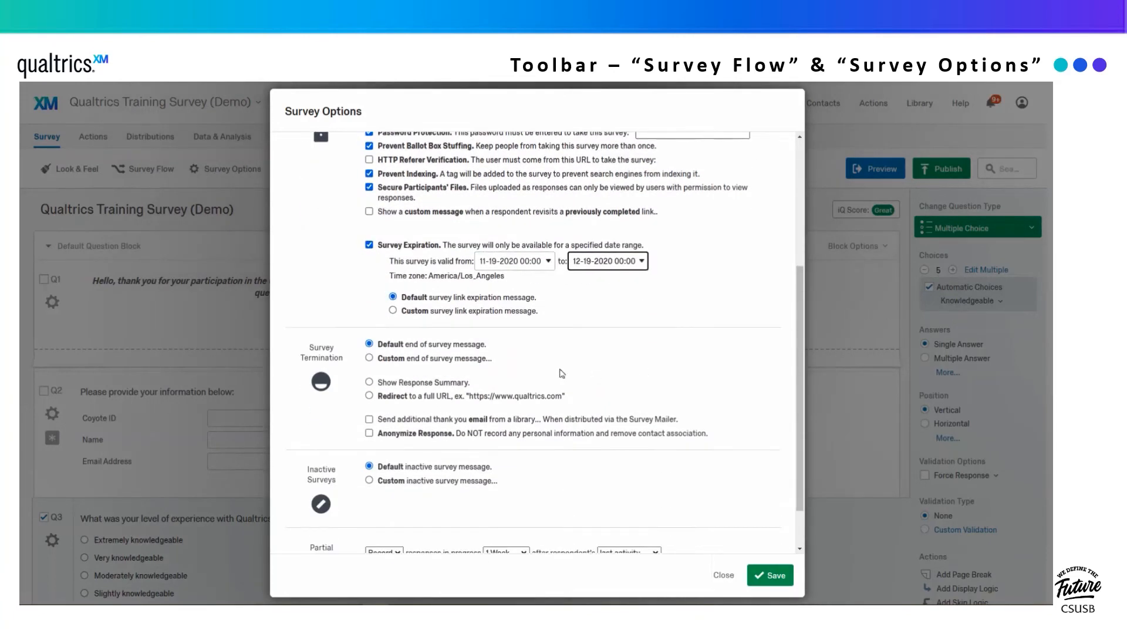
click(369, 358)
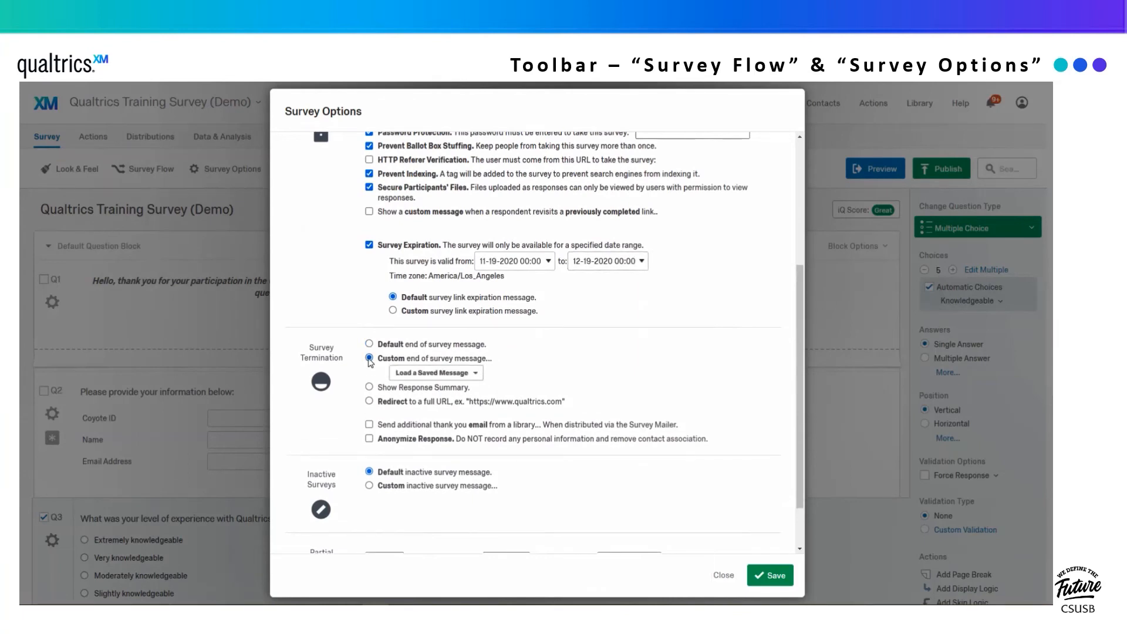
click(369, 344)
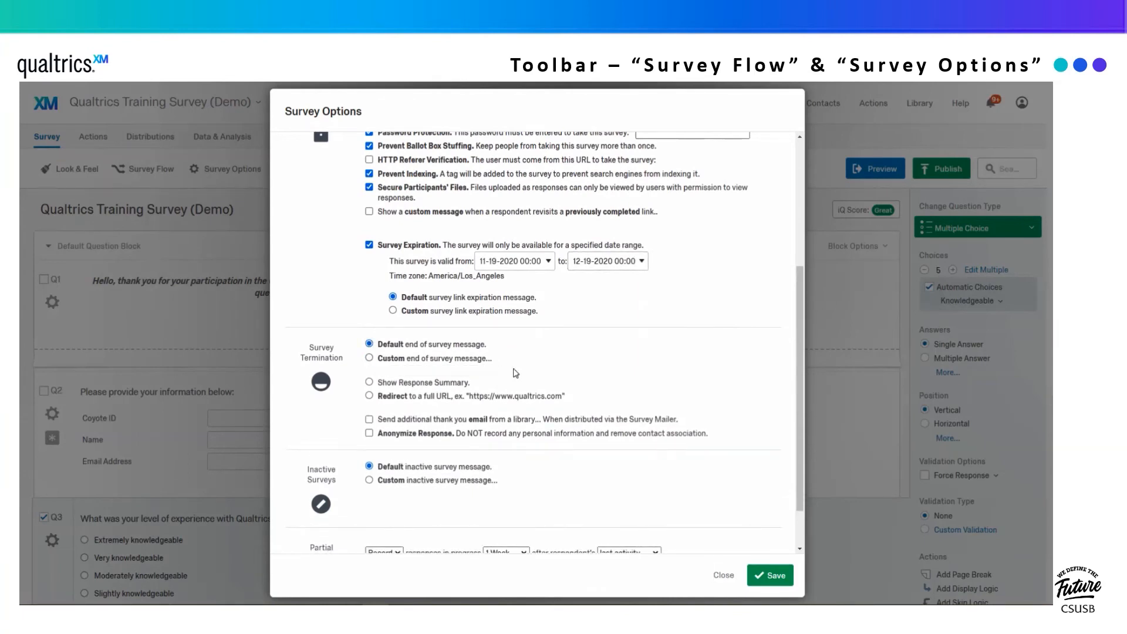
scroll(518, 387, down, 1)
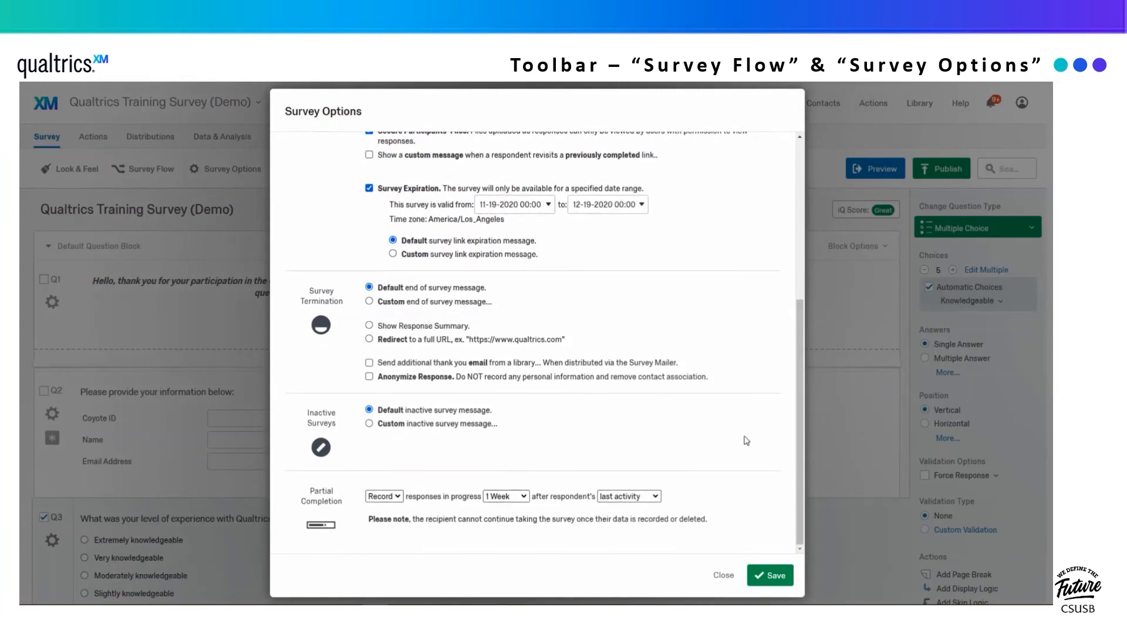
click(776, 577)
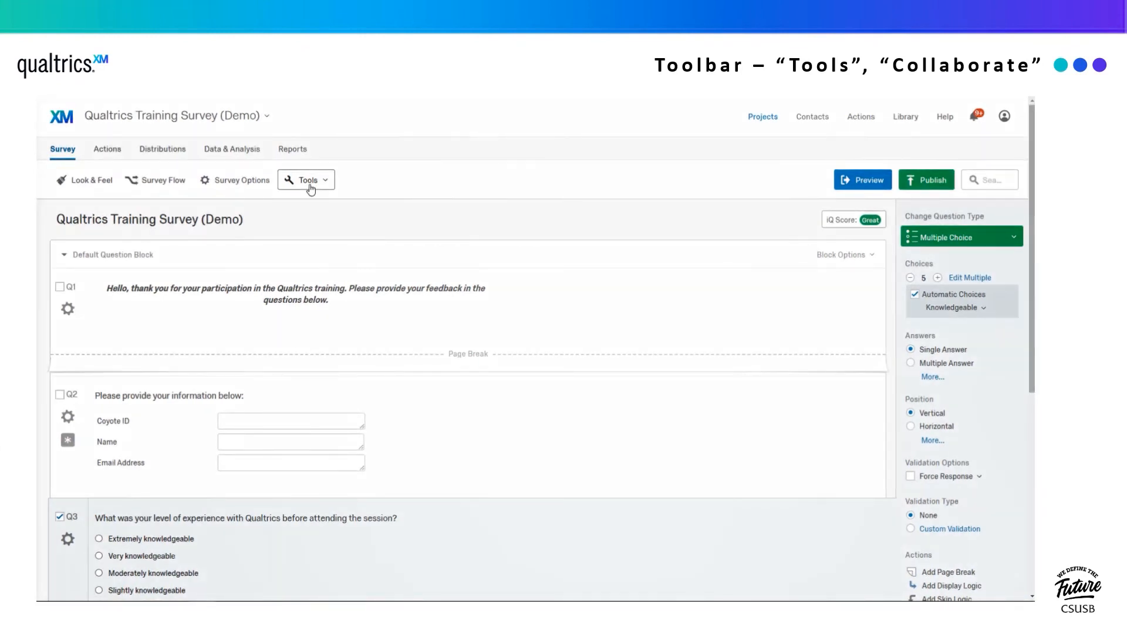
- Search for a colleague by username and add them as a project collaborator
click(311, 187)
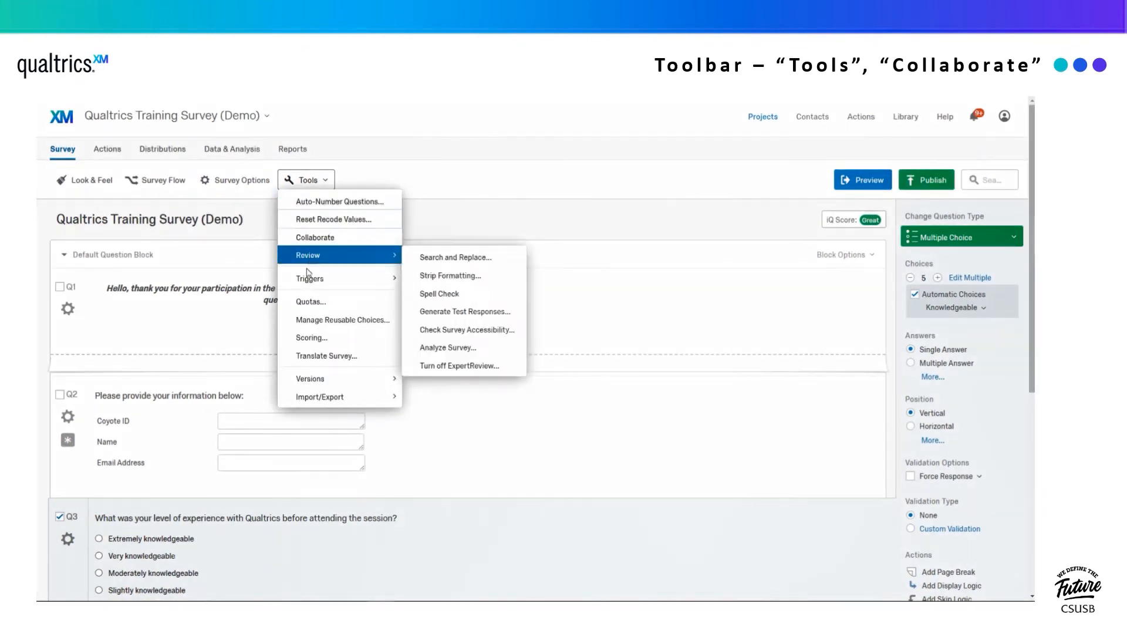
mouse_move(308, 381)
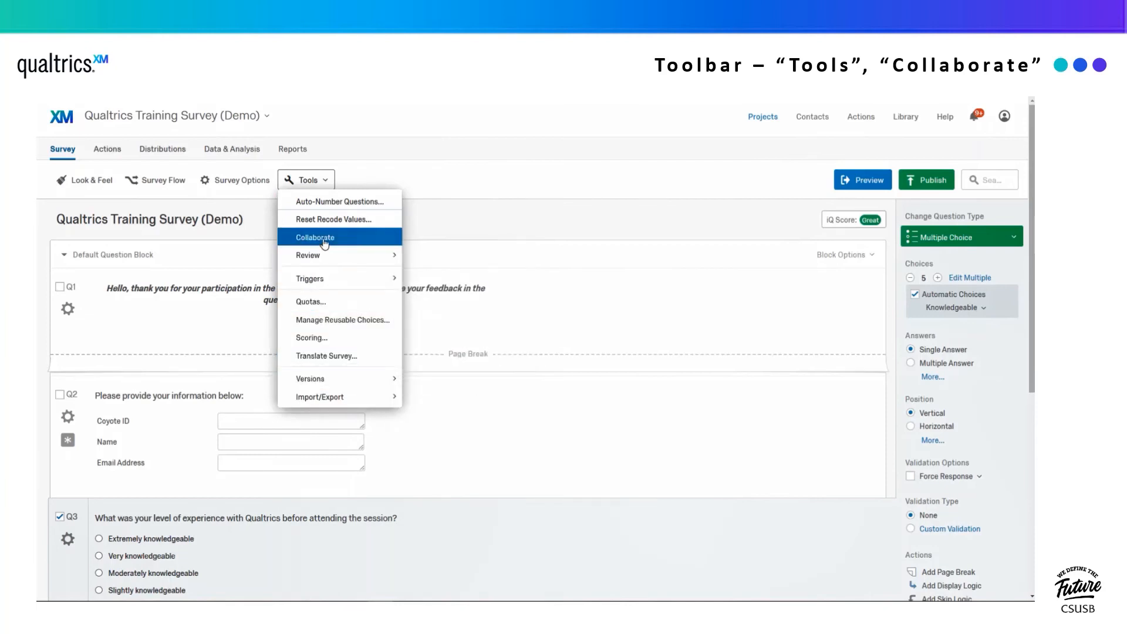
click(324, 238)
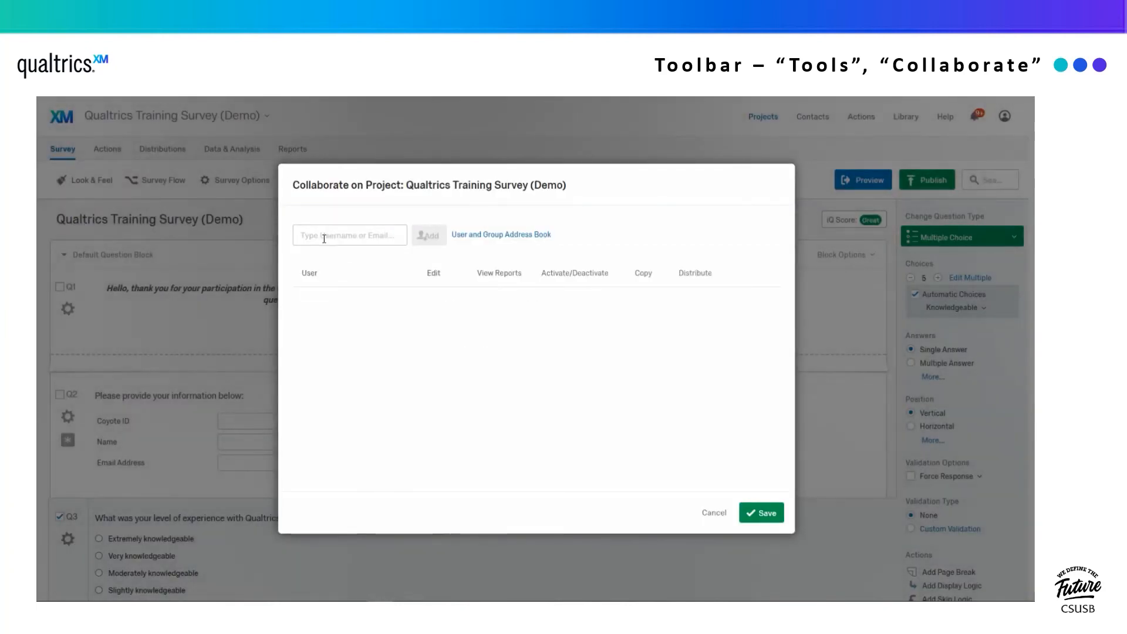
click(333, 238)
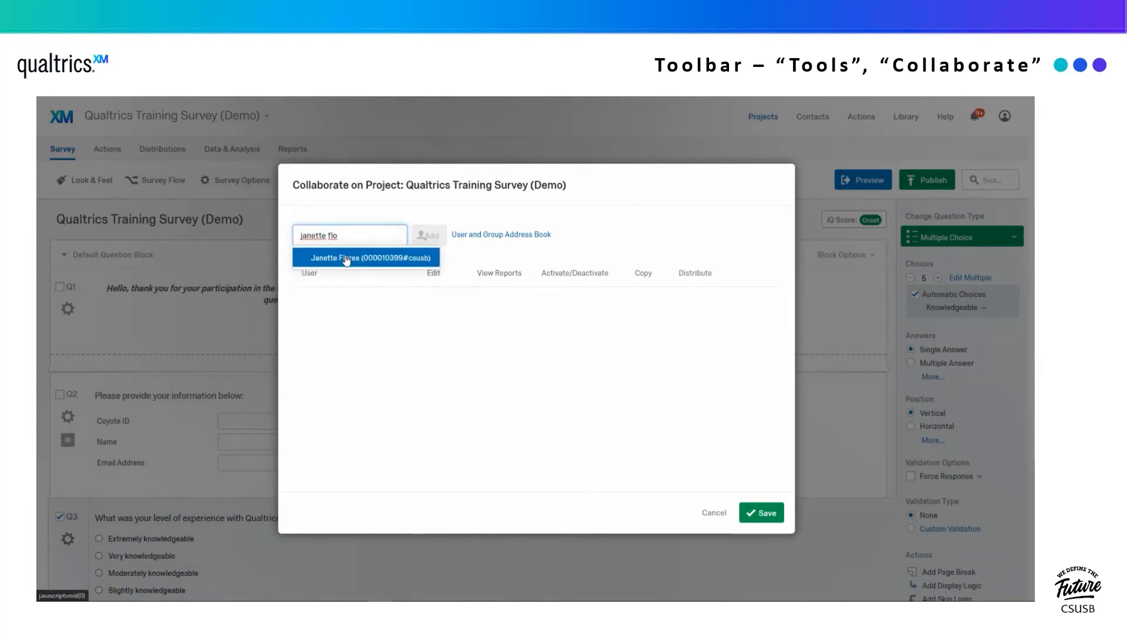
click(346, 257)
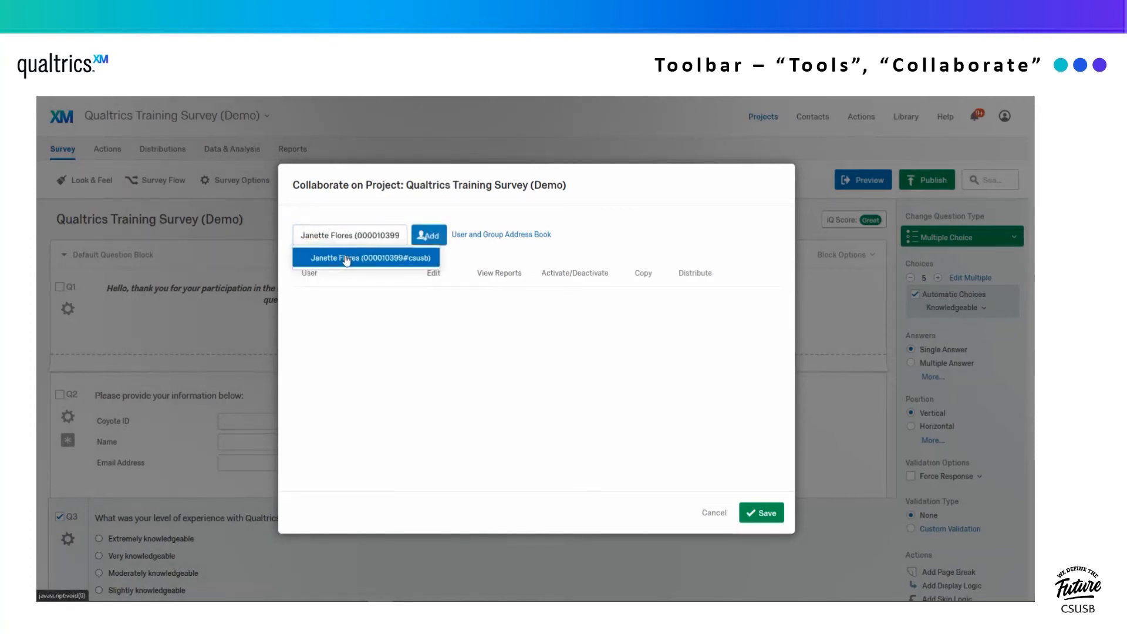
click(427, 237)
- Write a custom share message and grant all permissions, including Copy and Distribute
click(461, 331)
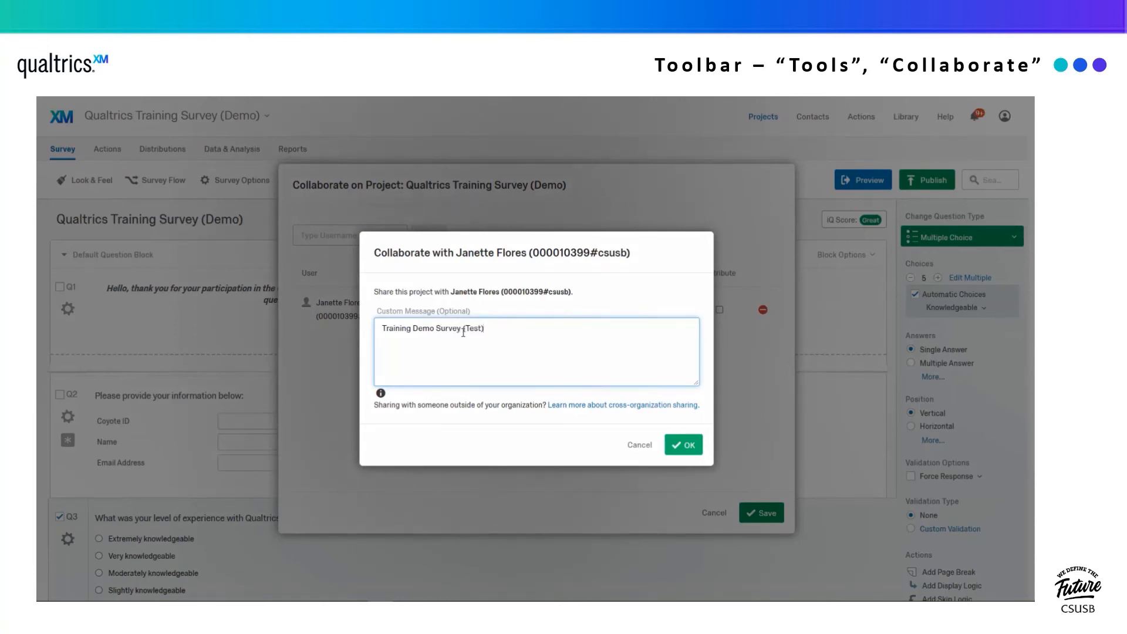
click(686, 447)
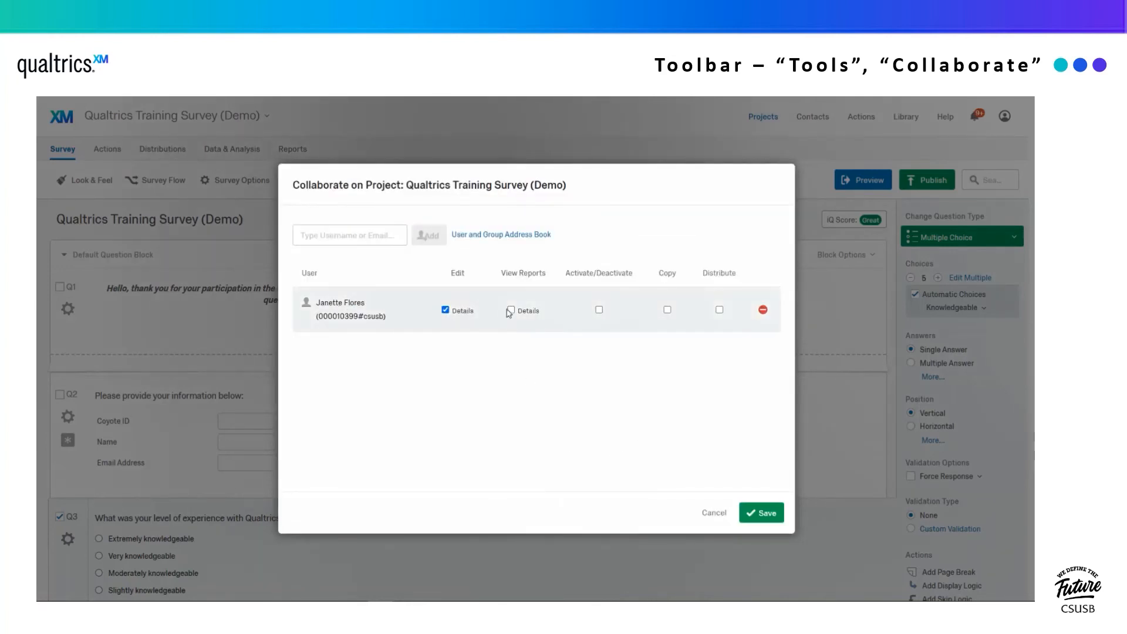
click(666, 309)
click(719, 309)
- Remove the collaborator, then preview the survey and answer Extremely knowledgeable for Q3
click(762, 310)
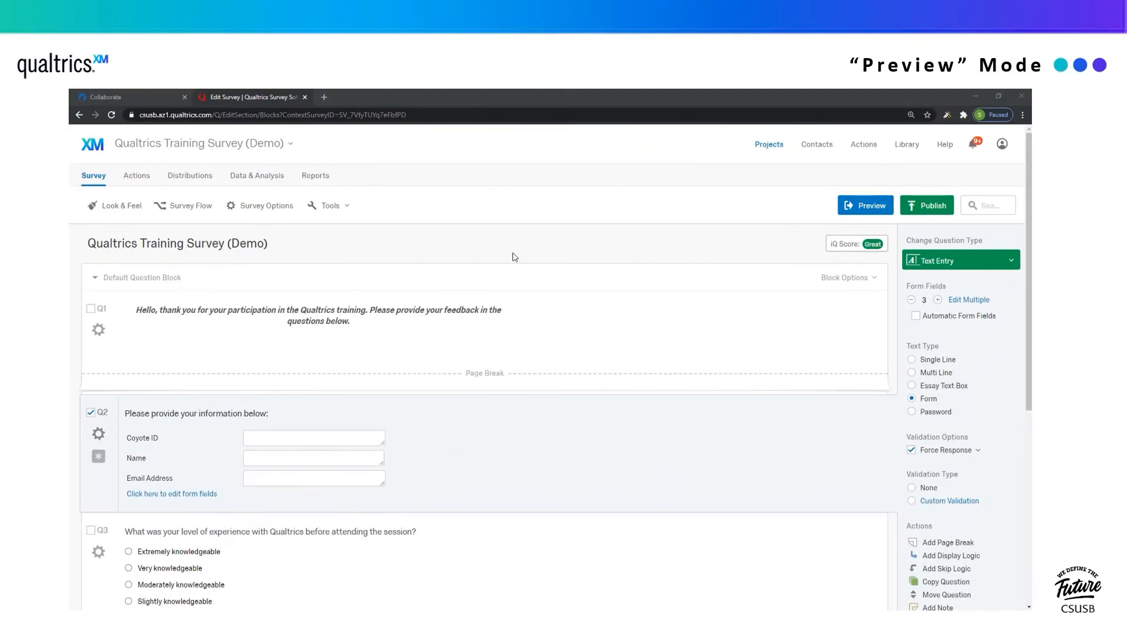
click(862, 210)
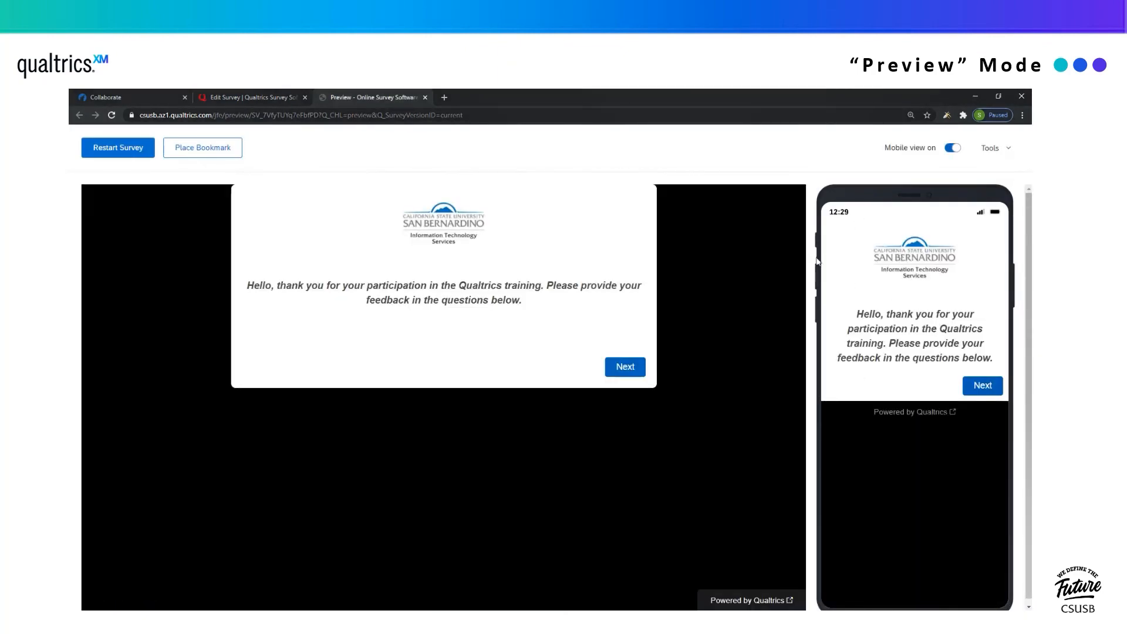
click(625, 366)
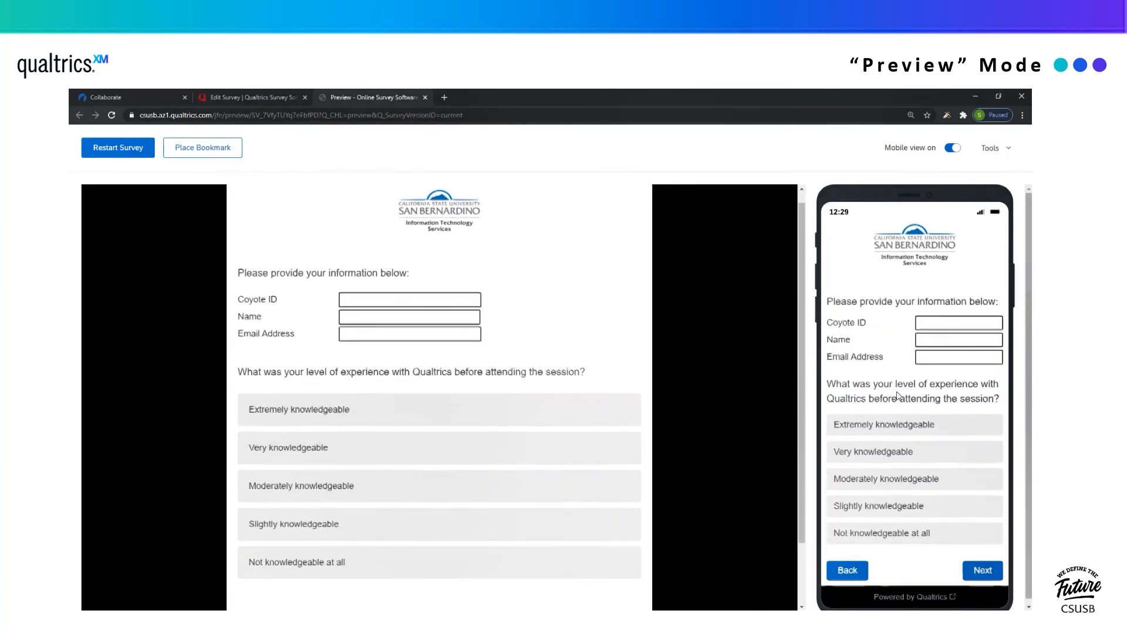
click(460, 424)
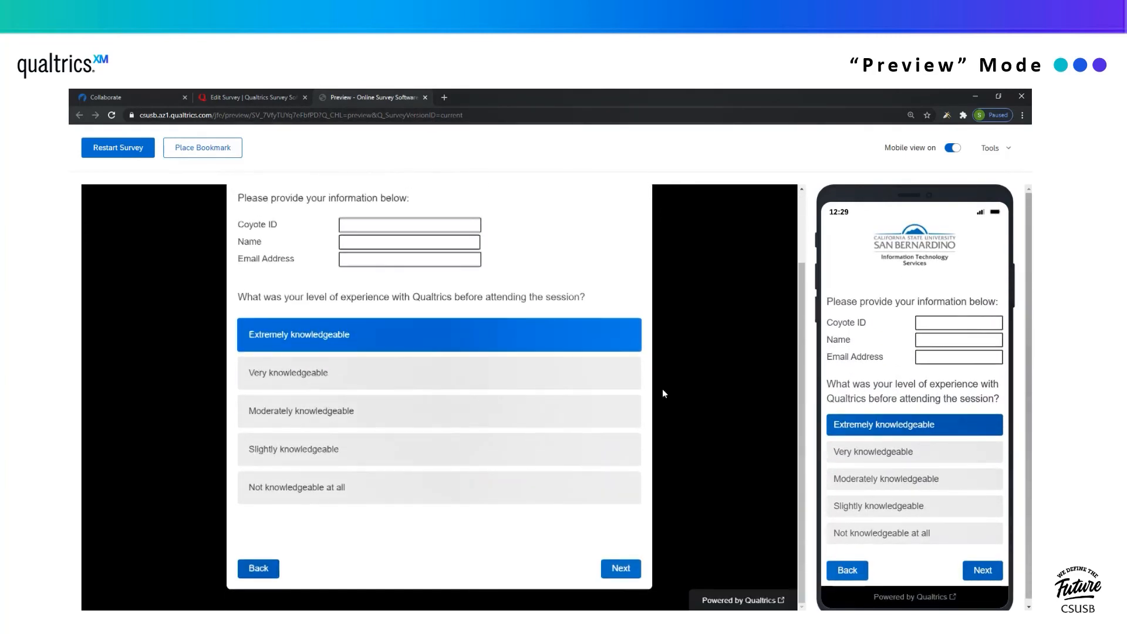
click(622, 569)
- Fill in a test Coyote ID, name and email address, submit, and close the preview
click(406, 331)
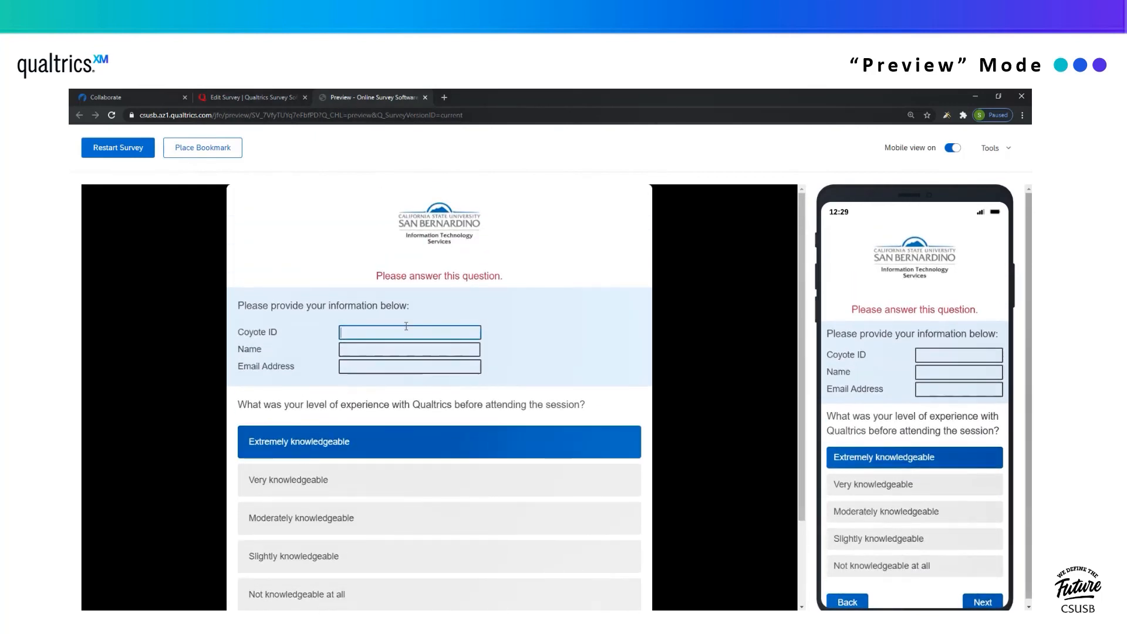
text(000123456)
click(396, 348)
text(Cody Coyote)
key(Tab)
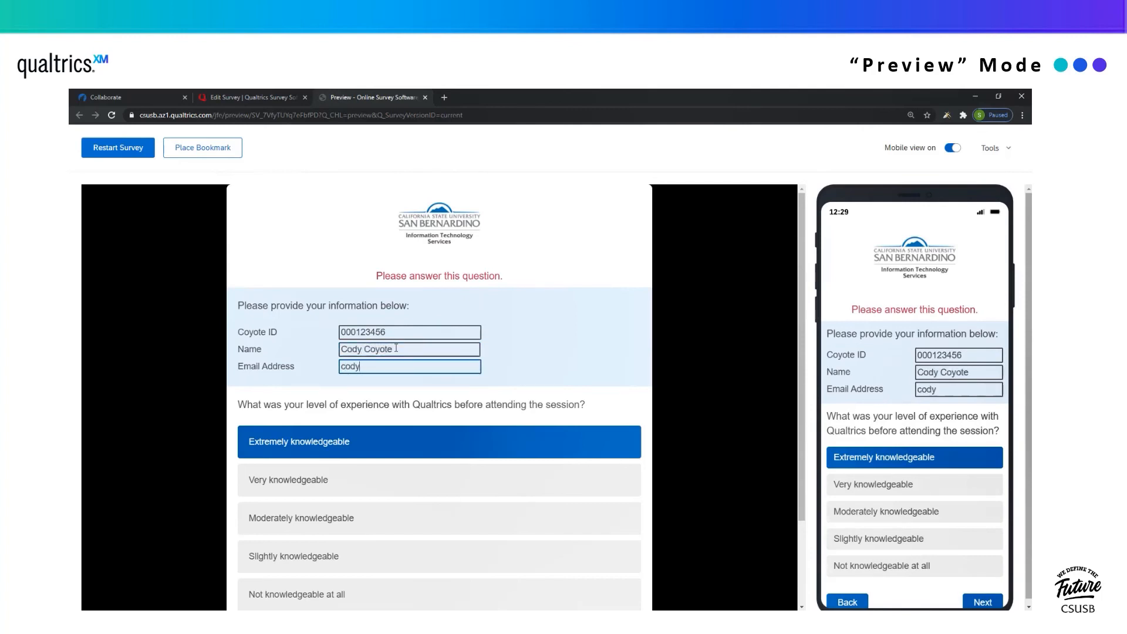
scroll(628, 356, down, 2)
click(623, 573)
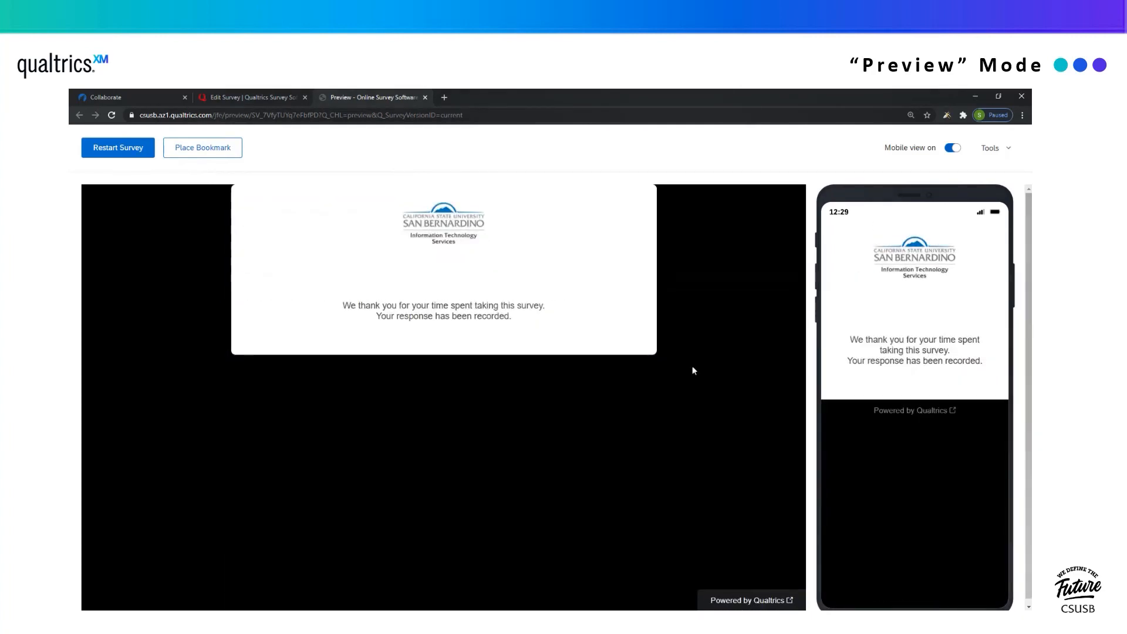
click(425, 98)
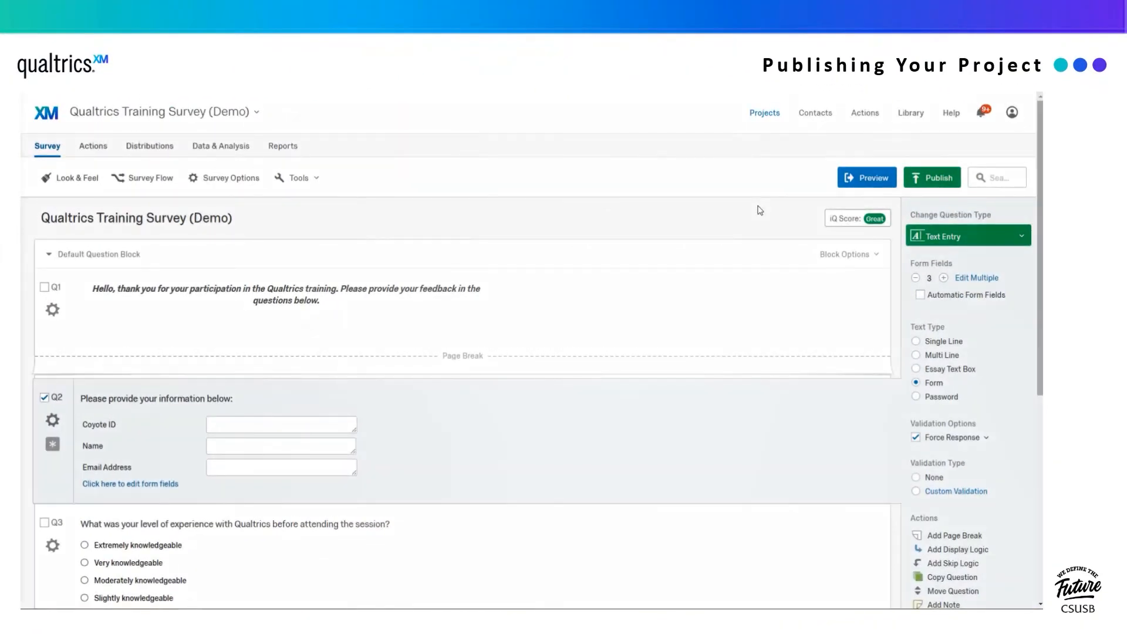
- Start publishing and review the ExpertReview quality recommendations, then dismiss them
click(943, 183)
click(660, 398)
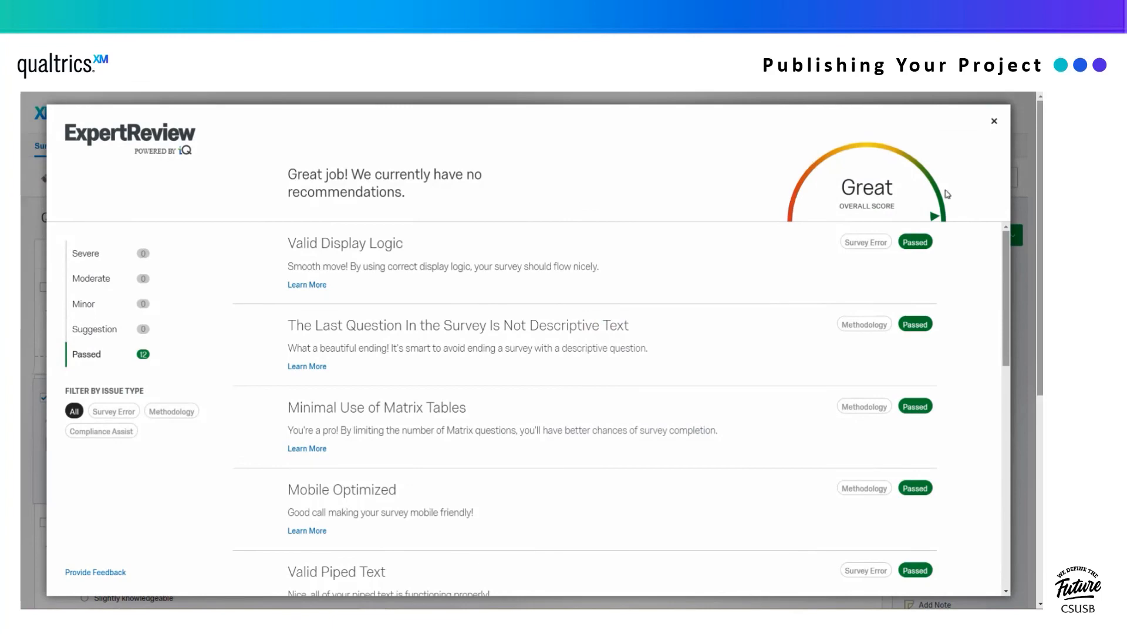
scroll(588, 361, down, 9)
scroll(589, 362, up, 5)
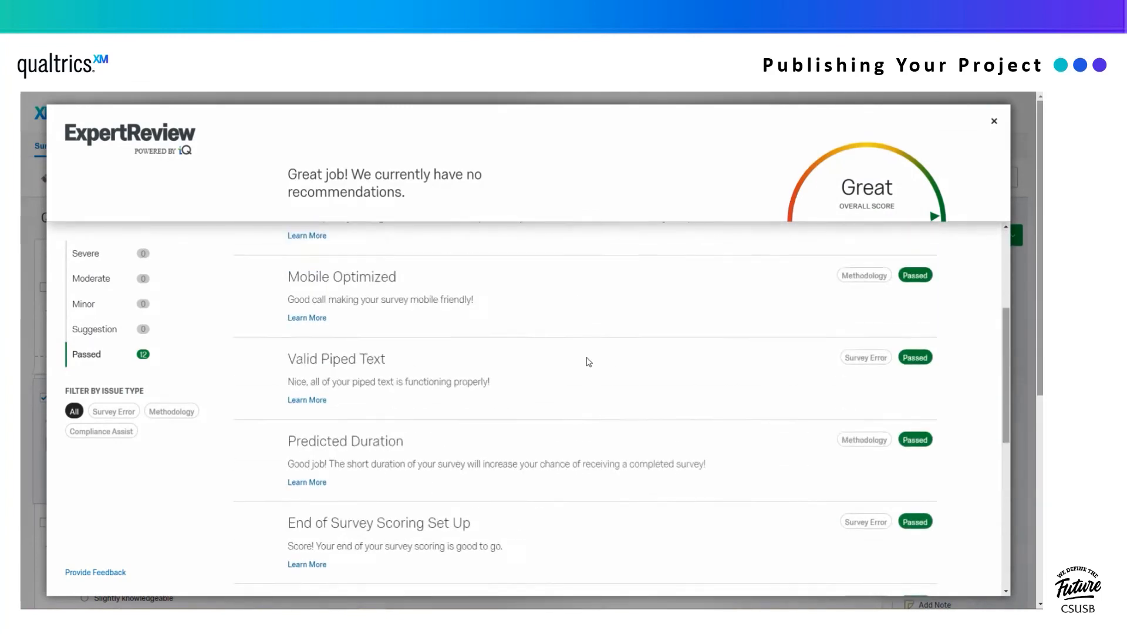
scroll(589, 362, up, 3)
click(994, 121)
- Confirm publishing, copy the anonymous survey link, and close the activation notice
click(921, 176)
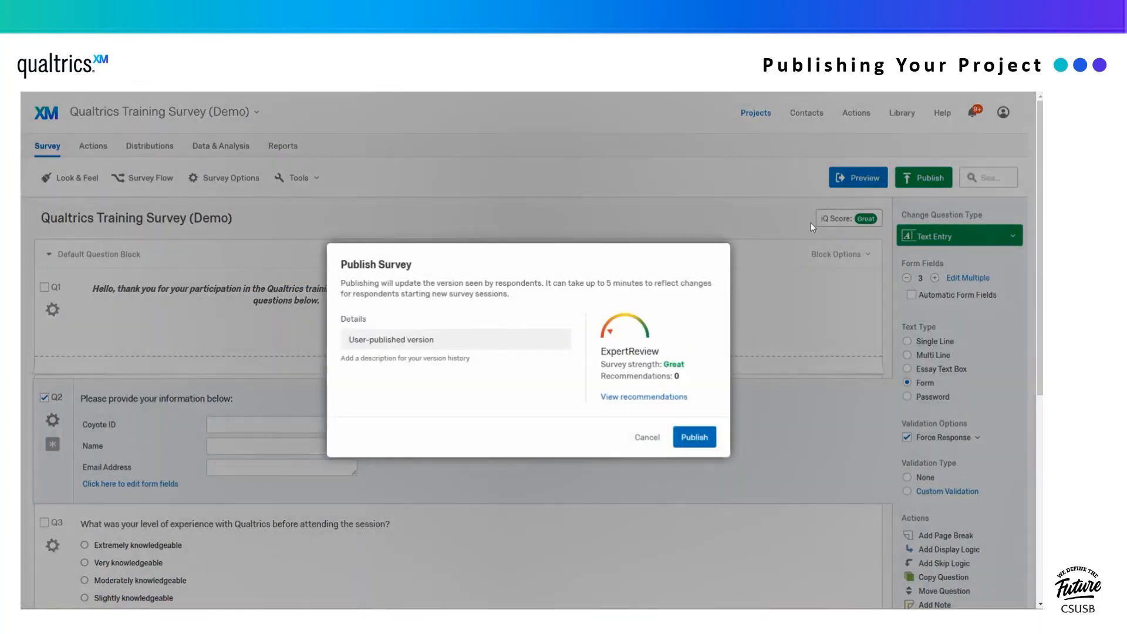
click(697, 436)
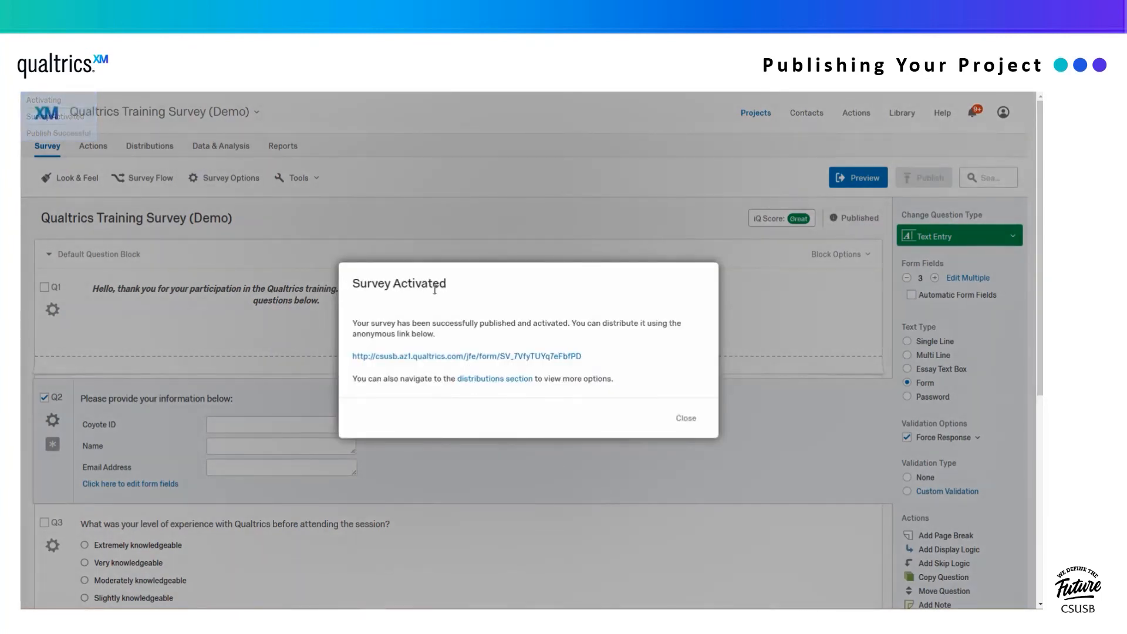
drag(351, 356, 375, 358)
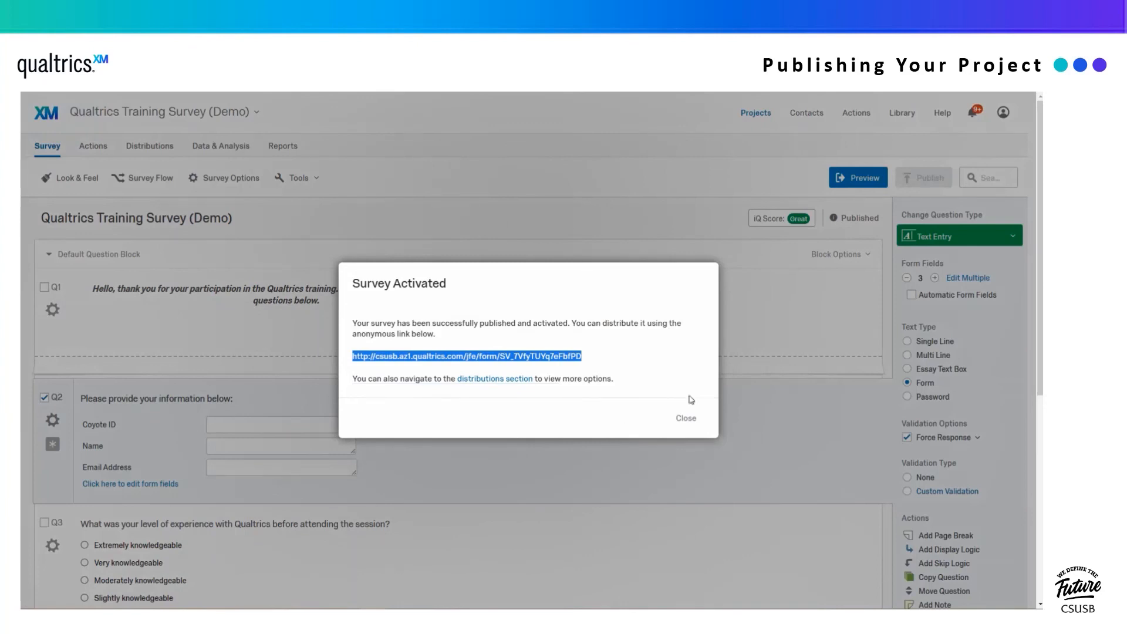
click(684, 418)
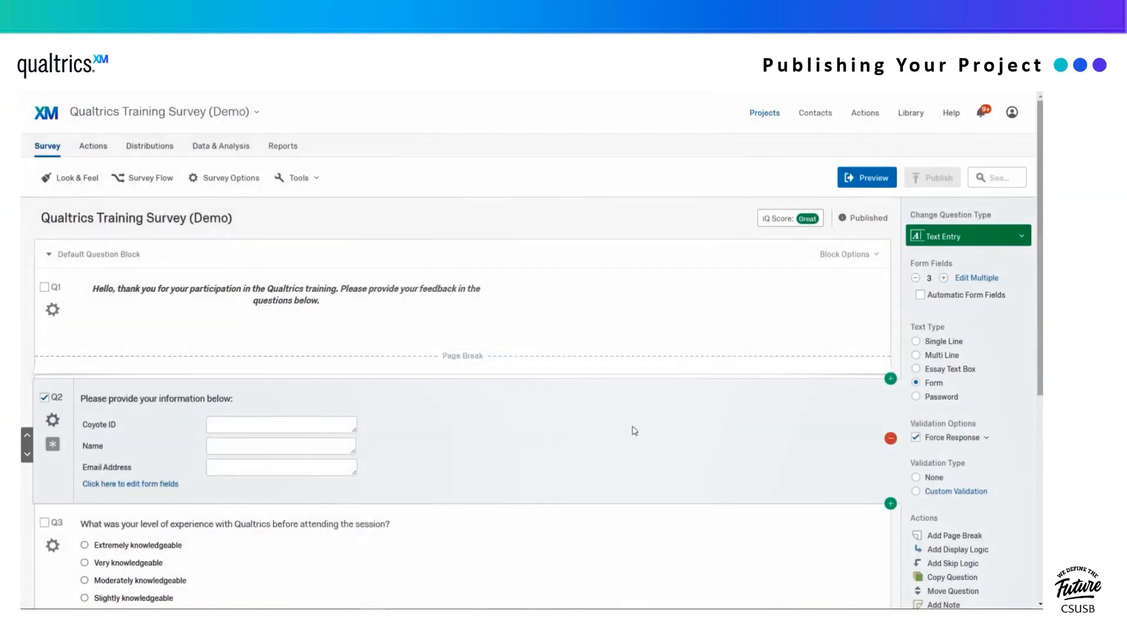
- Browse Anonymous Link, Emails, Personal Links, Social Media and Offline App distributions, ending on QR Code
click(153, 154)
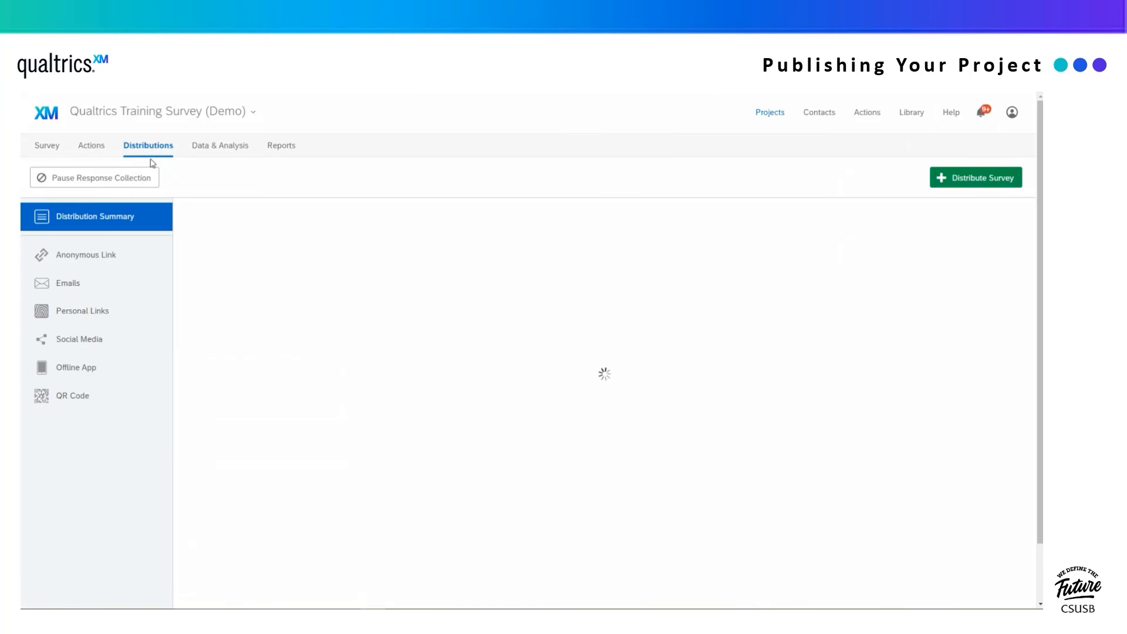
click(112, 261)
click(106, 287)
click(103, 312)
click(100, 341)
click(96, 368)
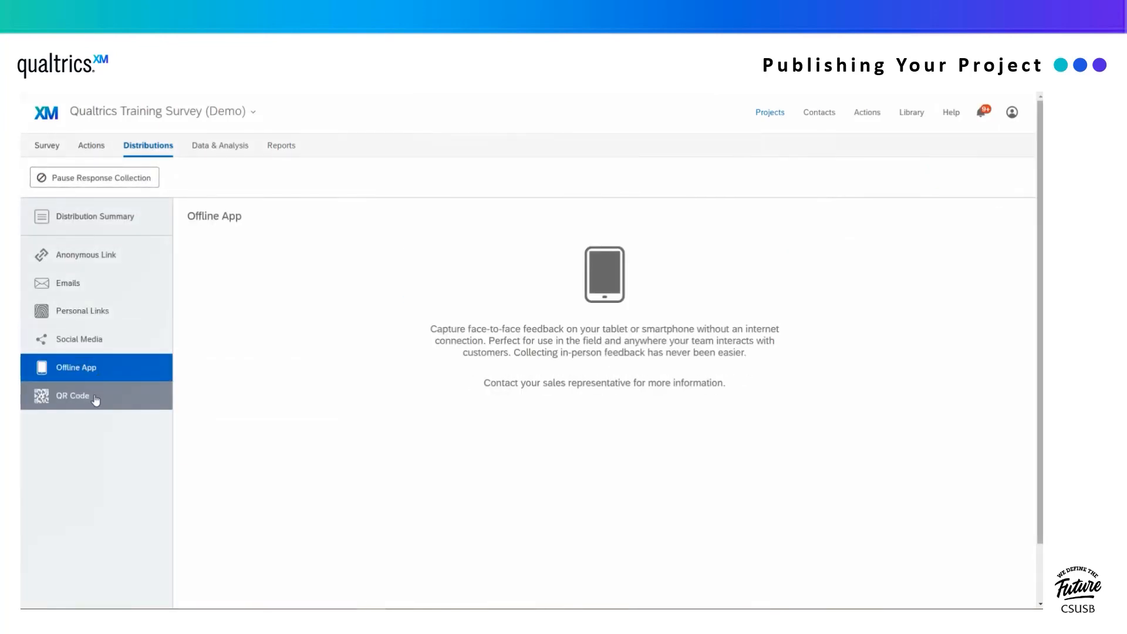
click(96, 397)
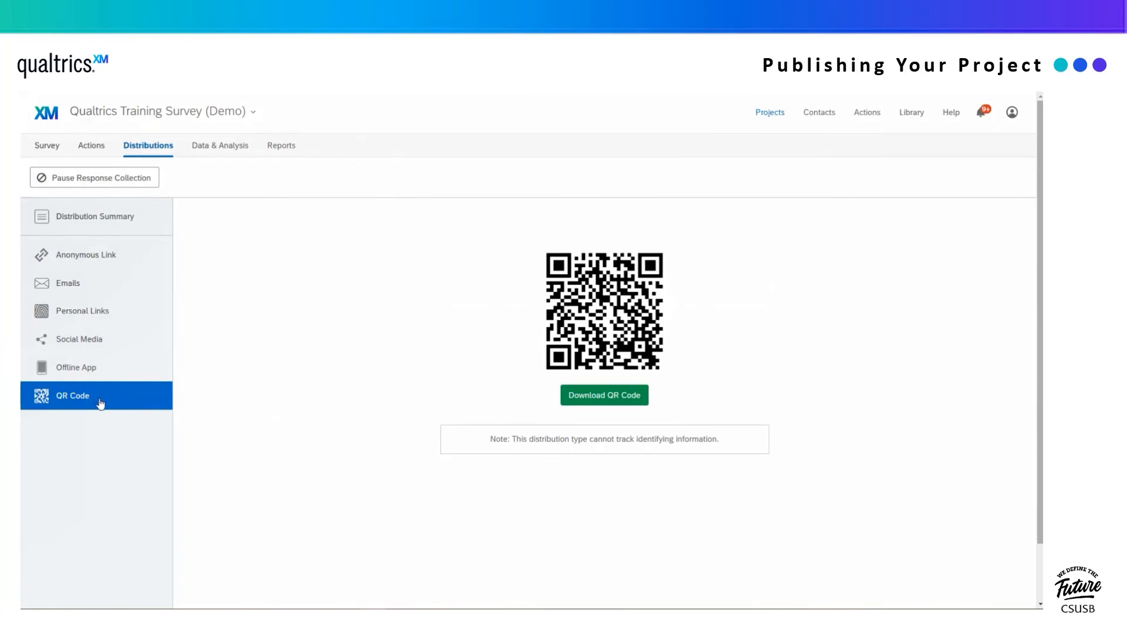